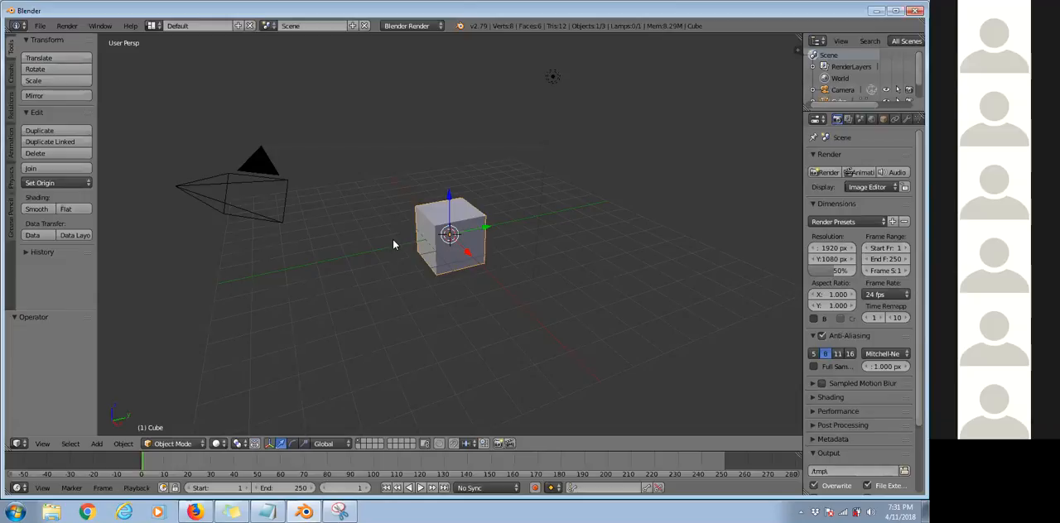
Start a new default scene by reloading the start-up file.
click(40, 26)
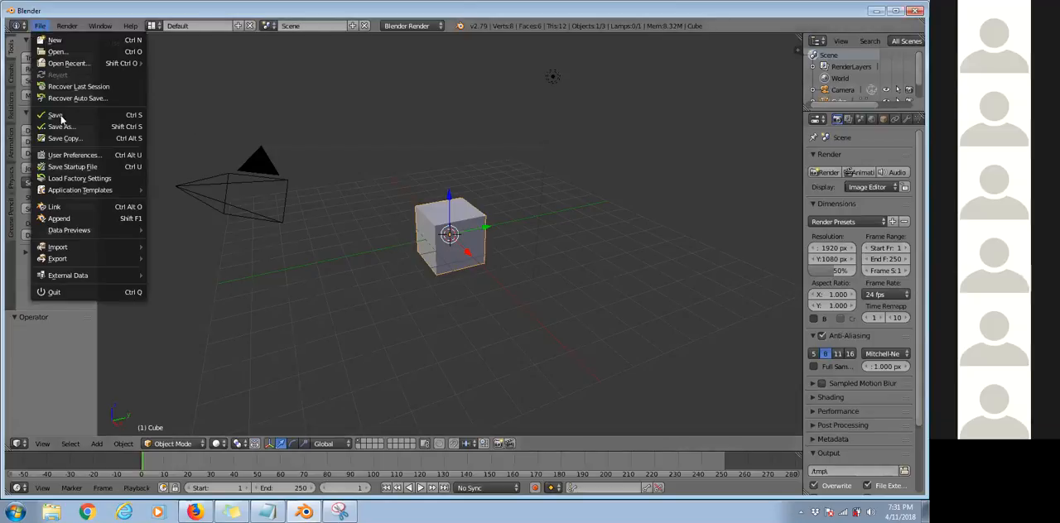
click(49, 40)
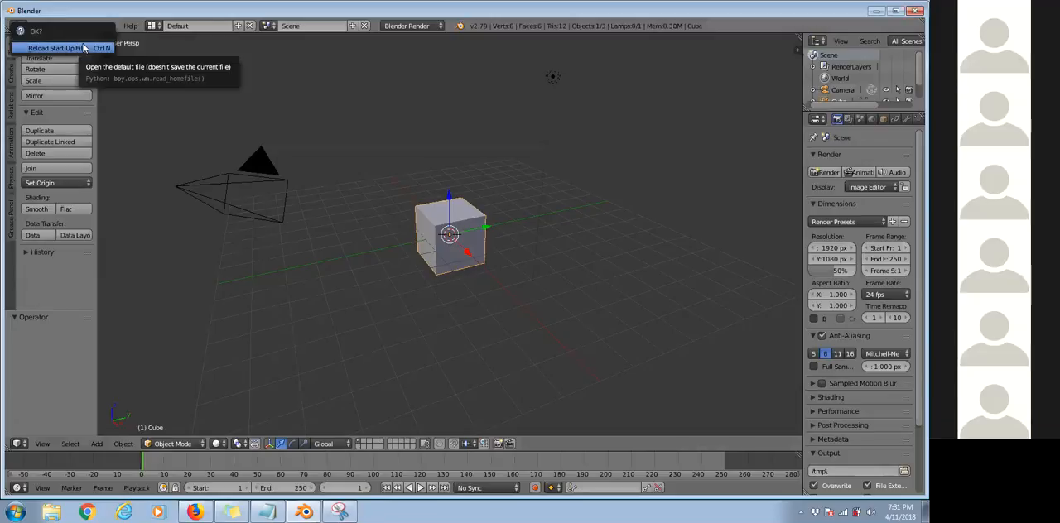
click(90, 50)
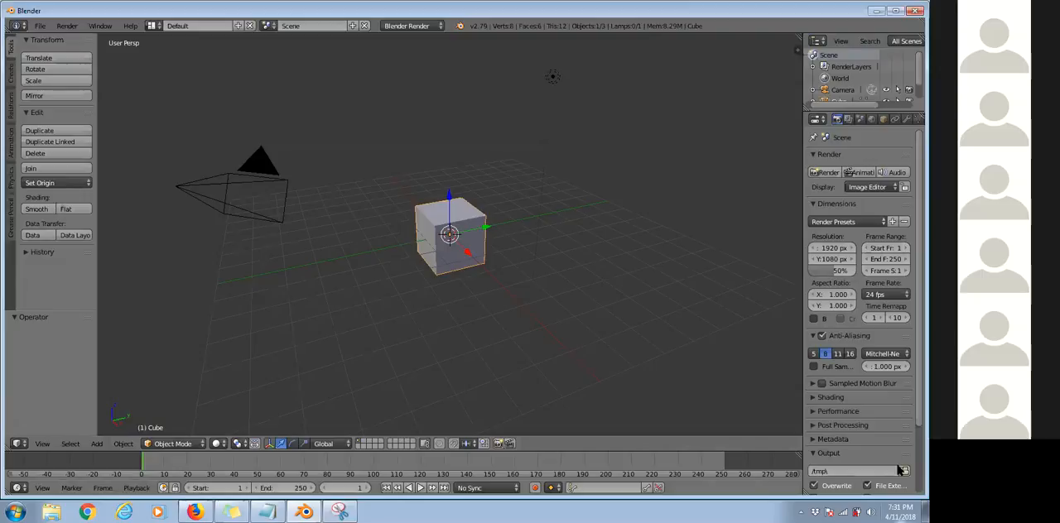
click(38, 27)
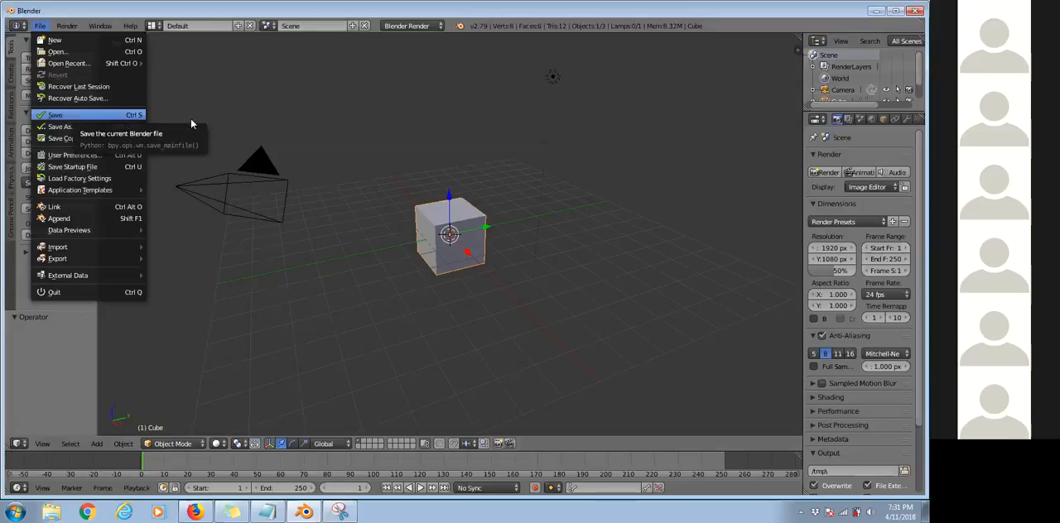
click(40, 27)
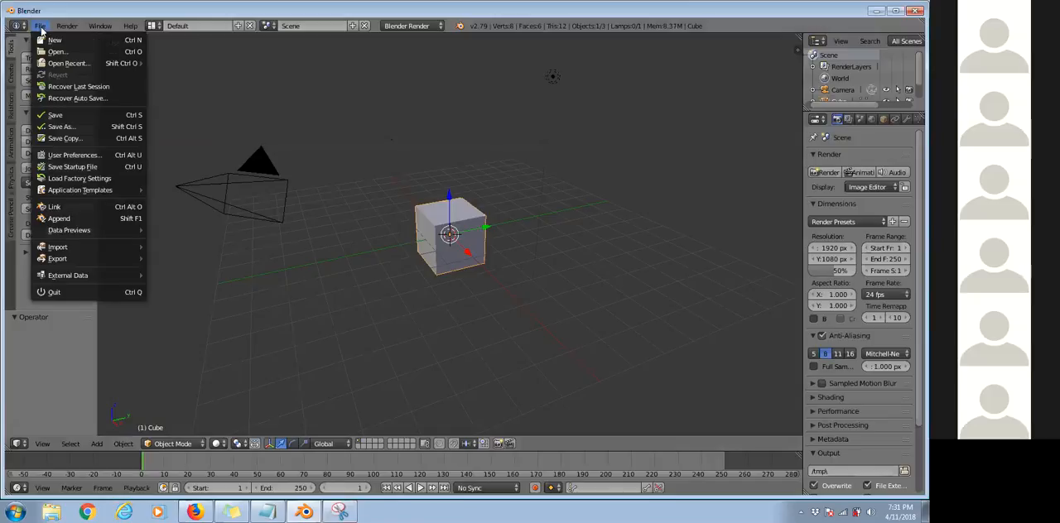
click(48, 37)
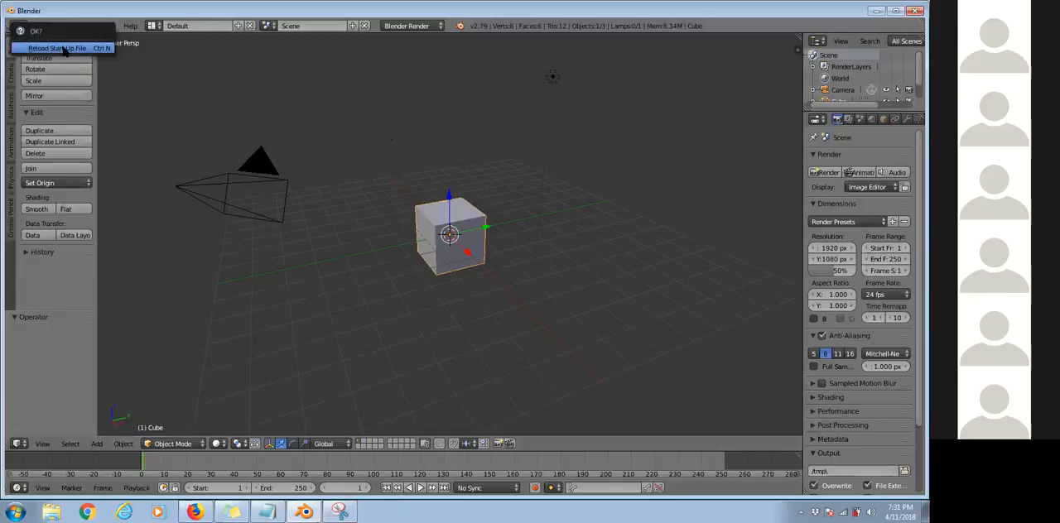
click(53, 47)
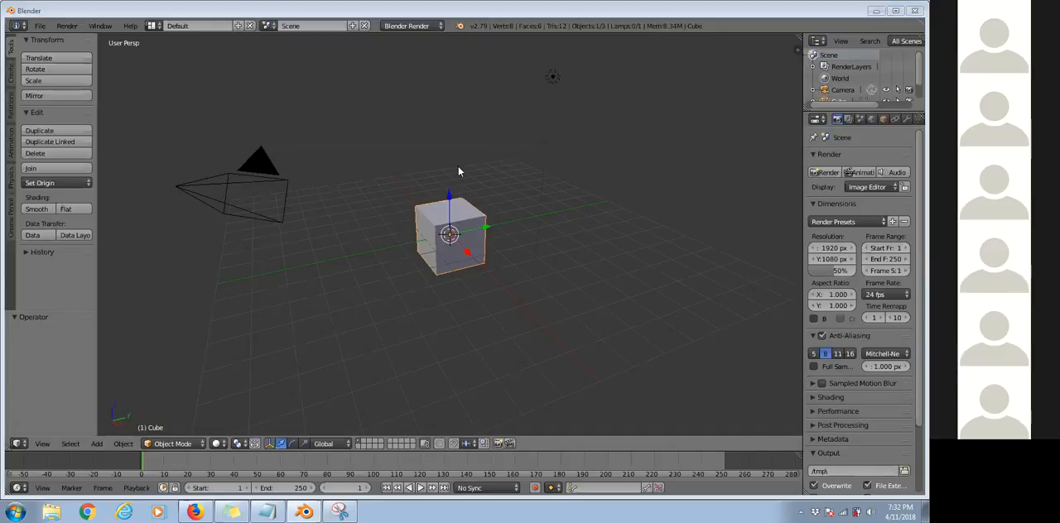
key(g)
right_click(437, 119)
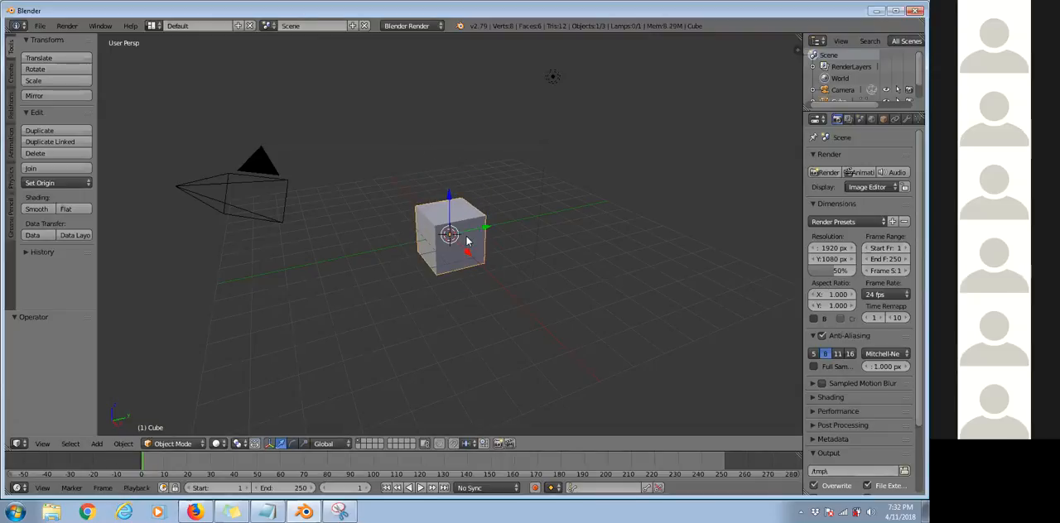
right_click(542, 178)
right_click(471, 222)
right_click(200, 197)
Select the default cube and delete it from the scene.
right_click(436, 222)
click(122, 445)
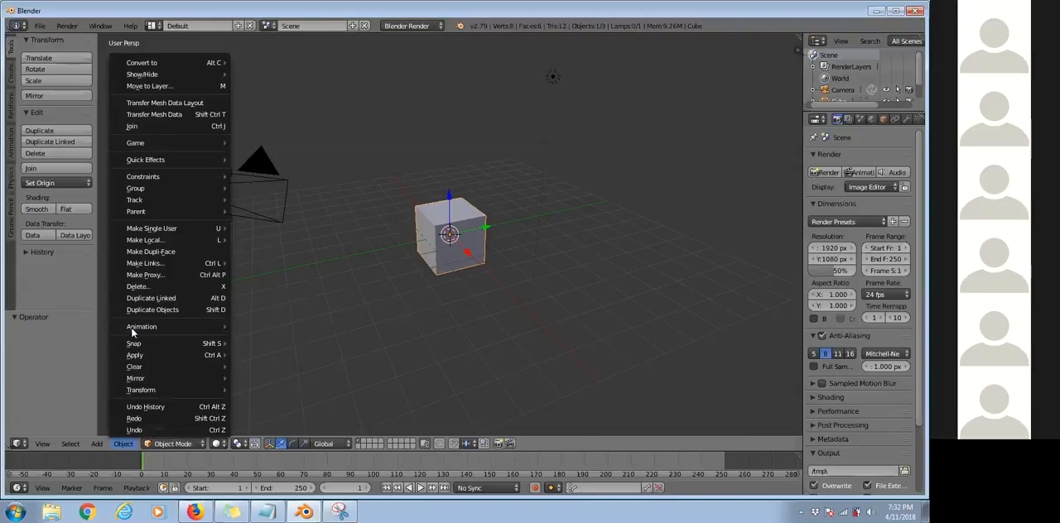
click(137, 286)
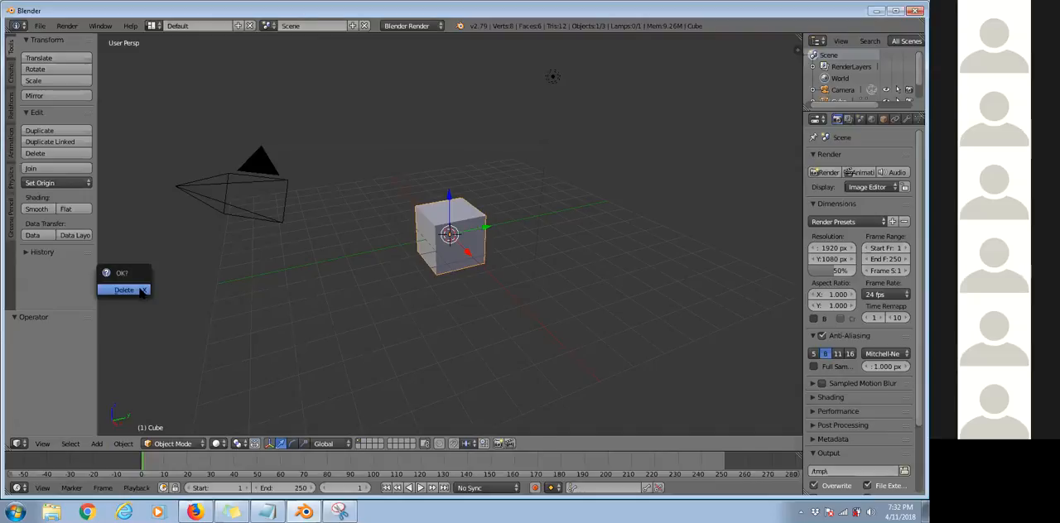
click(138, 290)
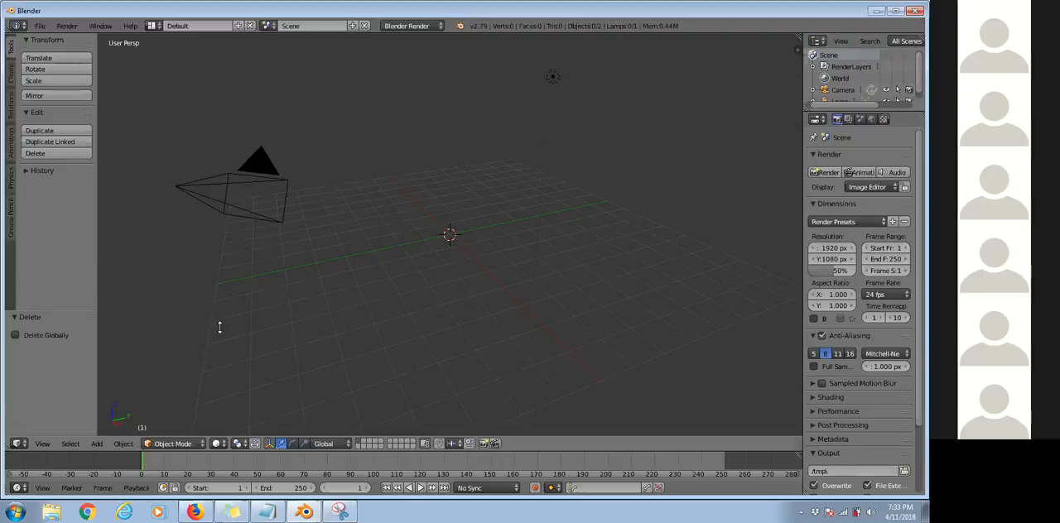
Switch to Snipping Tool, capture Blender's tool shelf, and mark its Create label with a red circle and arrow.
click(339, 512)
click(37, 174)
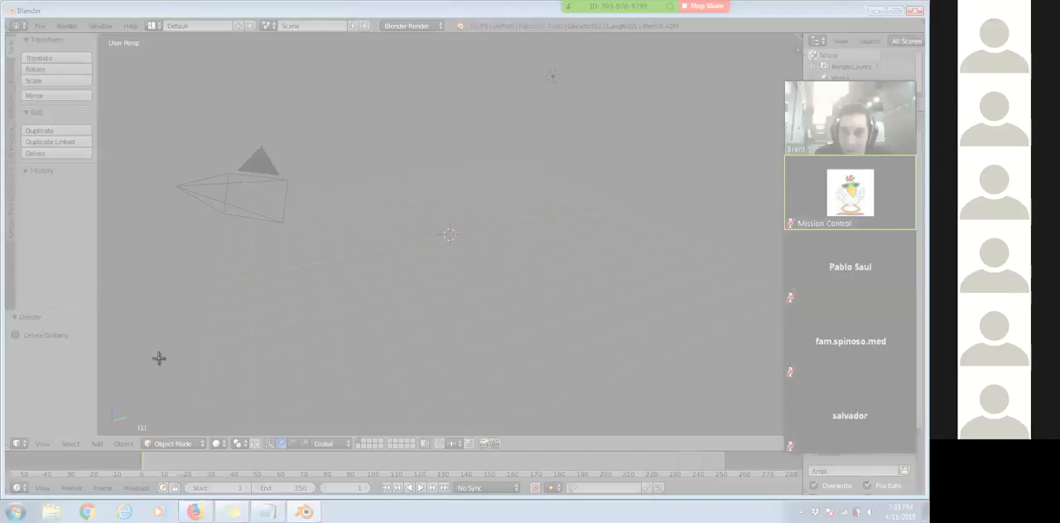
drag(159, 358, 1, 1)
mouse_move(69, 172)
mouse_down()
mouse_move(46, 185)
mouse_move(70, 199)
mouse_move(76, 174)
mouse_up()
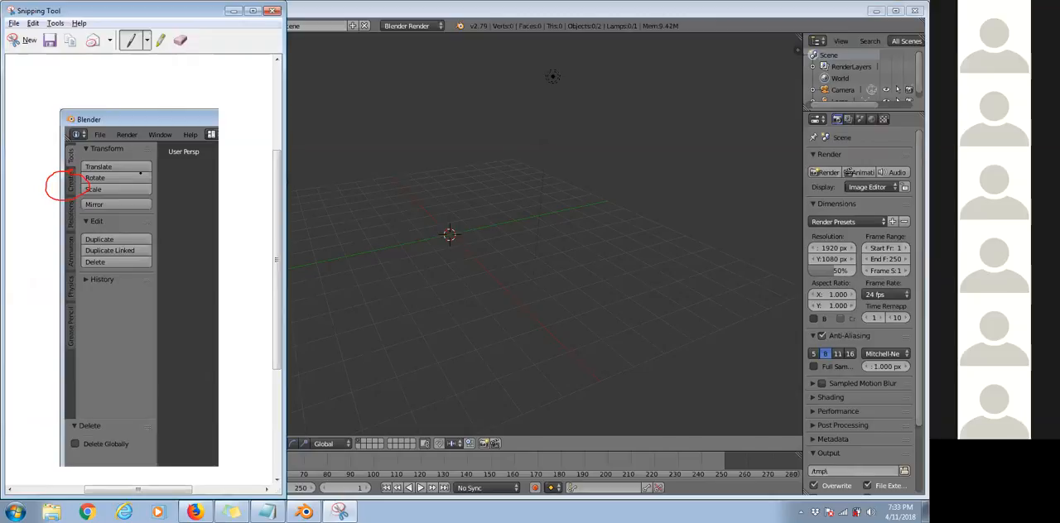
mouse_move(13, 177)
mouse_down()
mouse_move(48, 183)
mouse_move(30, 192)
mouse_up()
Show the Create tools in Blender and capture the Add Primitive list with Snipping Tool.
key(alt+Tab)
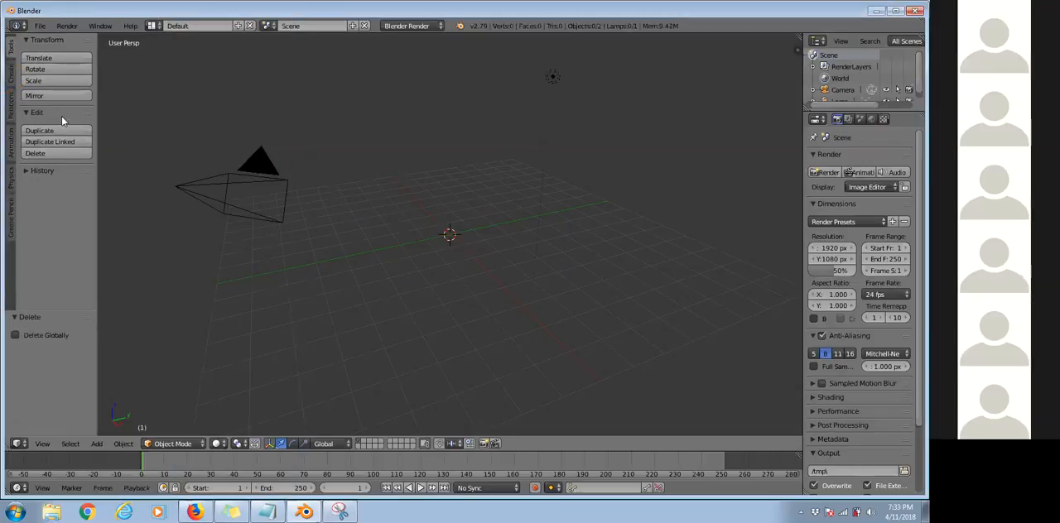
click(11, 72)
key(alt+Tab)
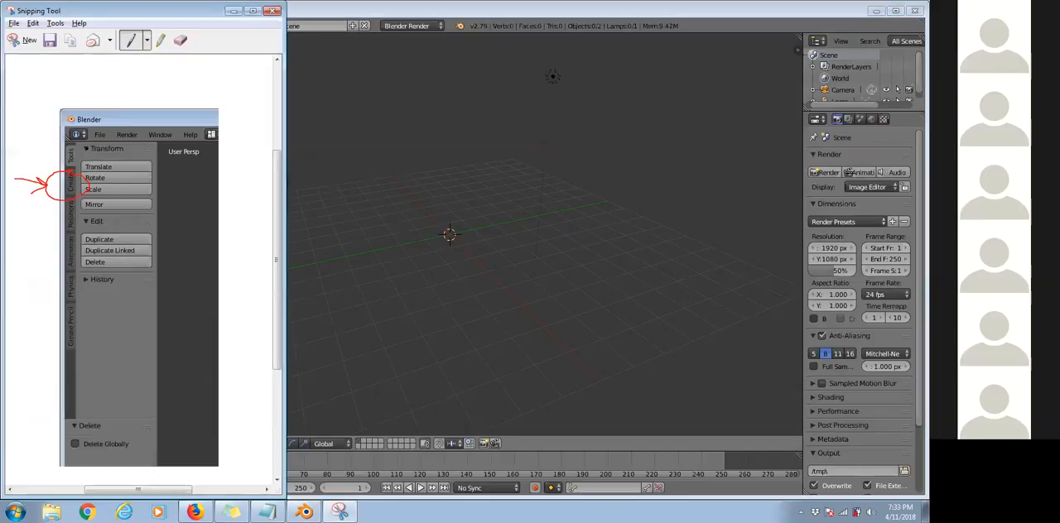
click(16, 42)
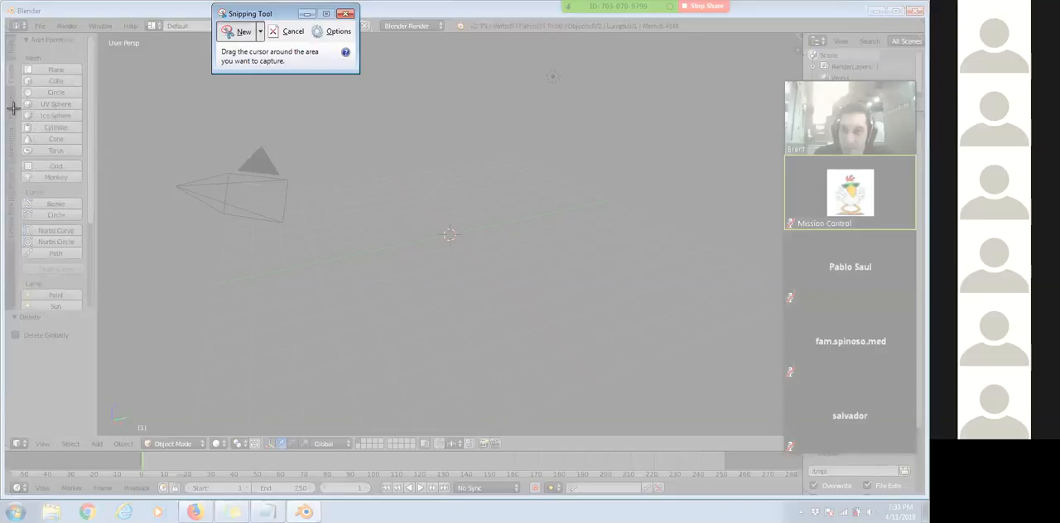
drag(3, 27, 204, 265)
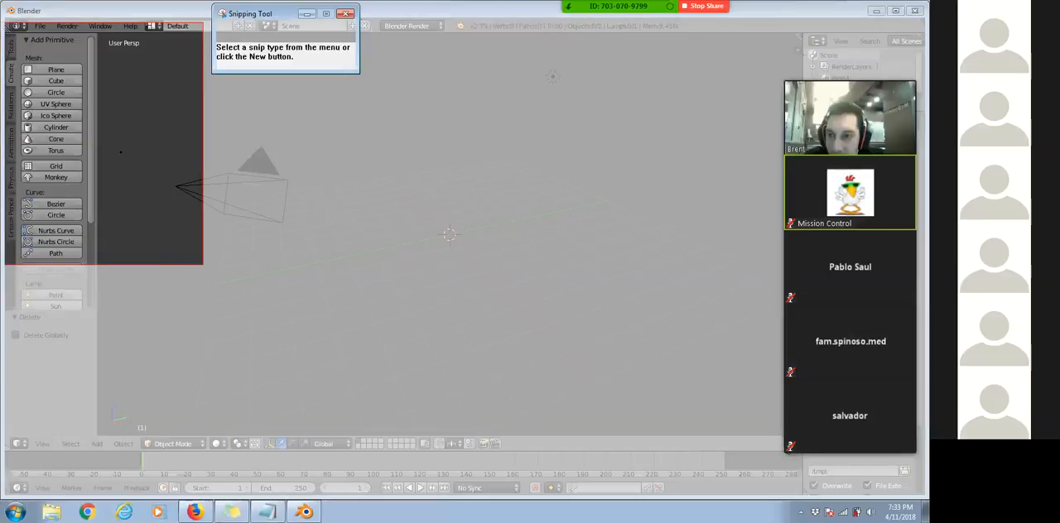
Draw red arrows at UV Sphere, Ico Sphere, Monkey and Torus in the snip, and outline UV Sphere in red.
drag(154, 189, 159, 196)
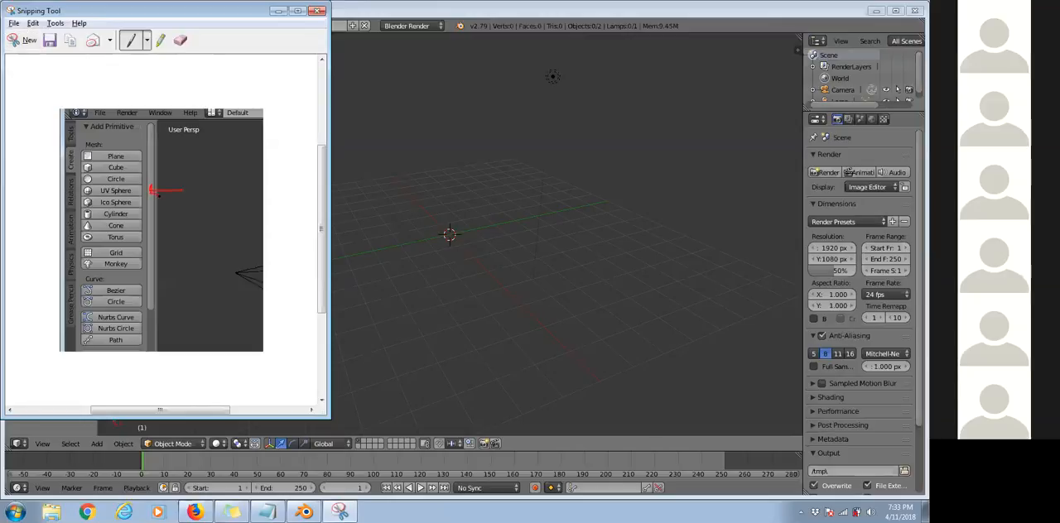
mouse_move(83, 194)
mouse_down()
mouse_move(131, 194)
mouse_move(139, 183)
mouse_move(86, 189)
mouse_up()
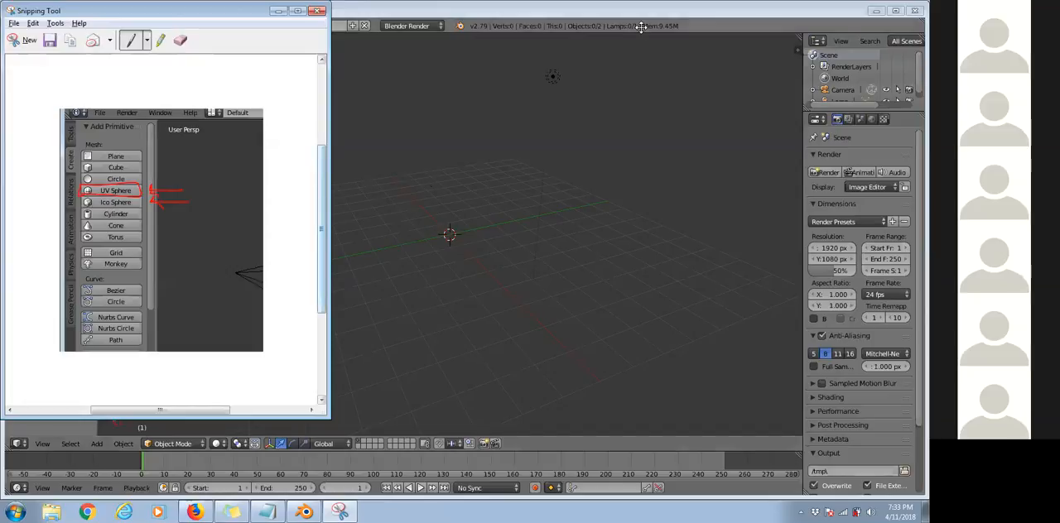
mouse_move(169, 265)
mouse_down()
mouse_move(142, 264)
mouse_move(151, 259)
mouse_move(150, 270)
mouse_up()
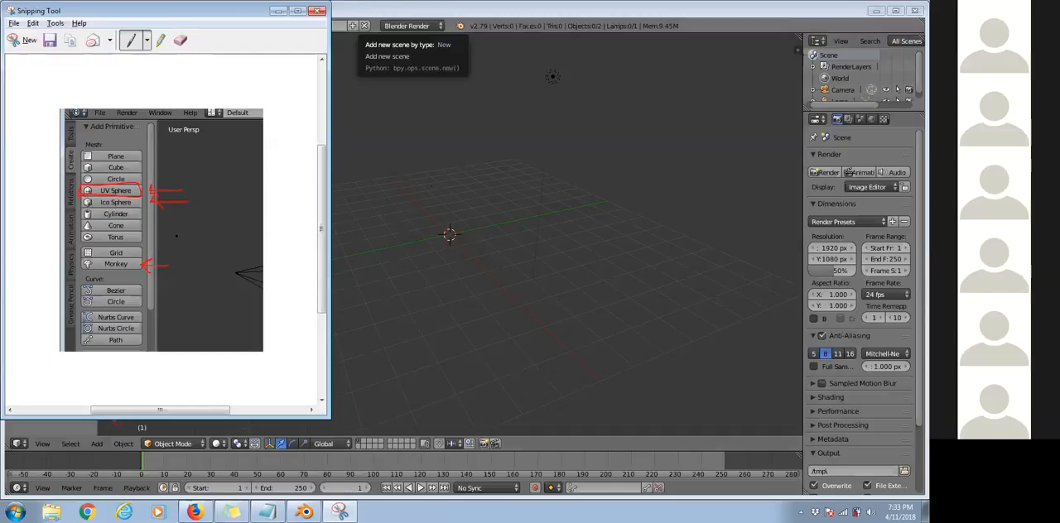
drag(176, 237, 139, 237)
drag(139, 237, 153, 233)
drag(139, 239, 150, 241)
Switch to Blender and add a UV sphere at the 3D cursor.
key(alt+Tab)
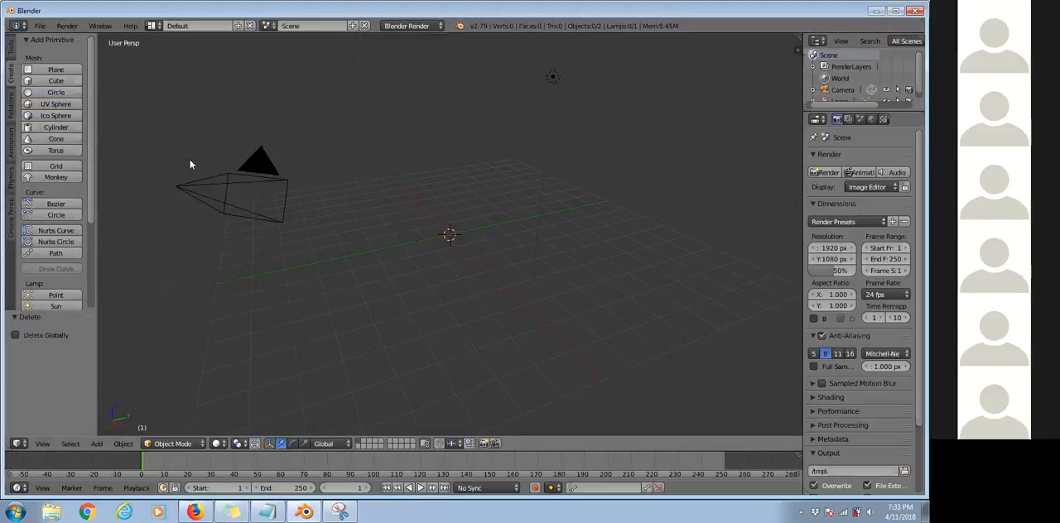
click(57, 105)
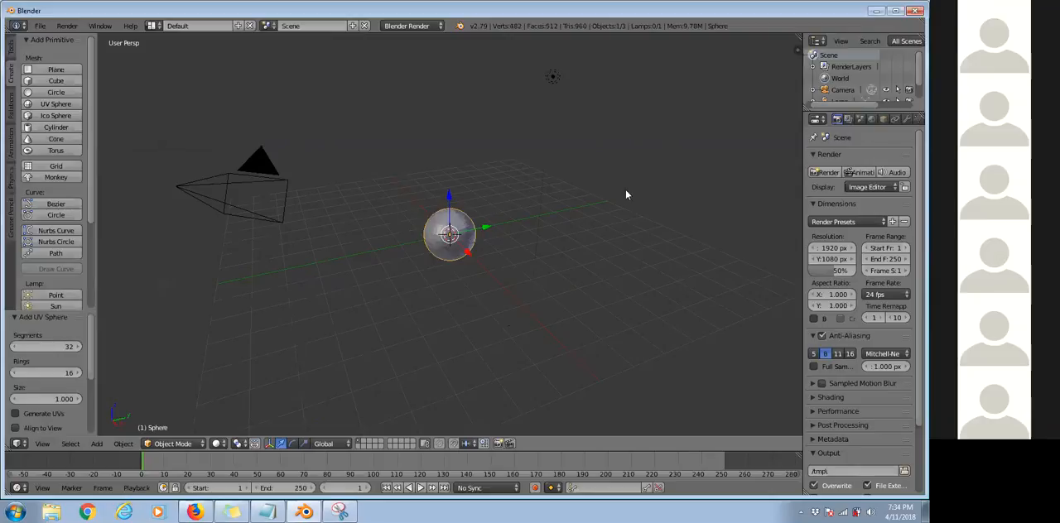
key(KP_Divide)
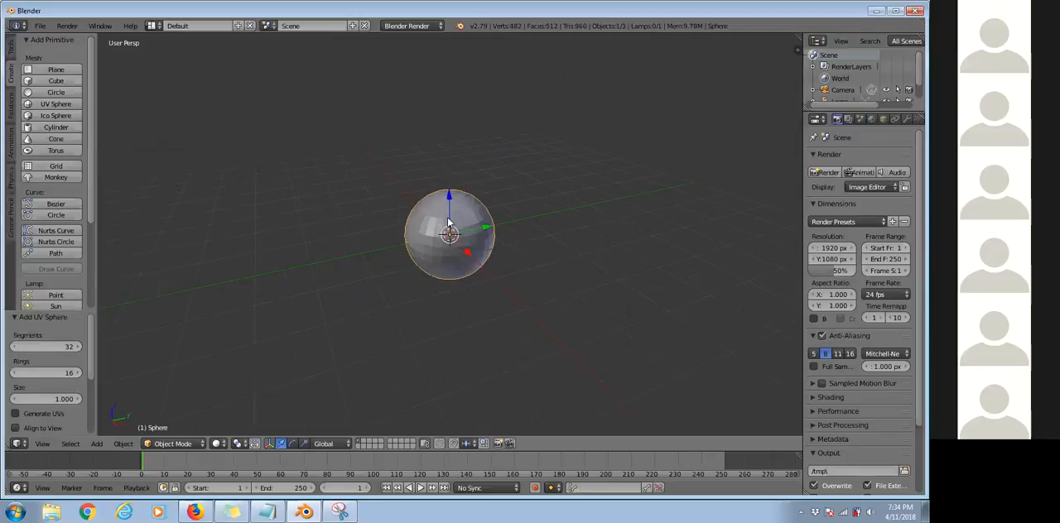
scroll(448, 224, up, 3)
scroll(448, 223, down, 3)
key(KP_Divide)
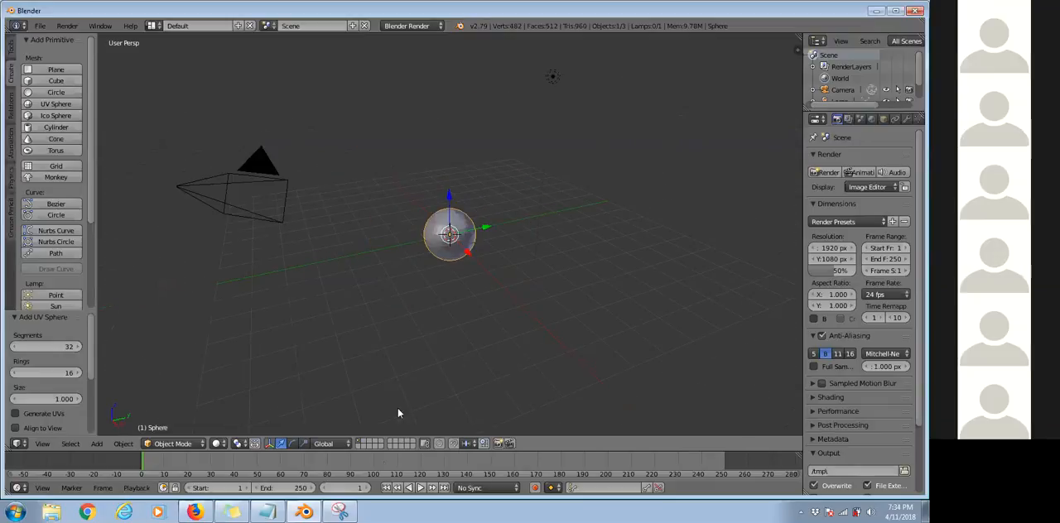
Capture the lower part of the Blender window with Snipping Tool, circle Object Mode, and sketch a red box with an arrow above it.
click(335, 512)
click(27, 41)
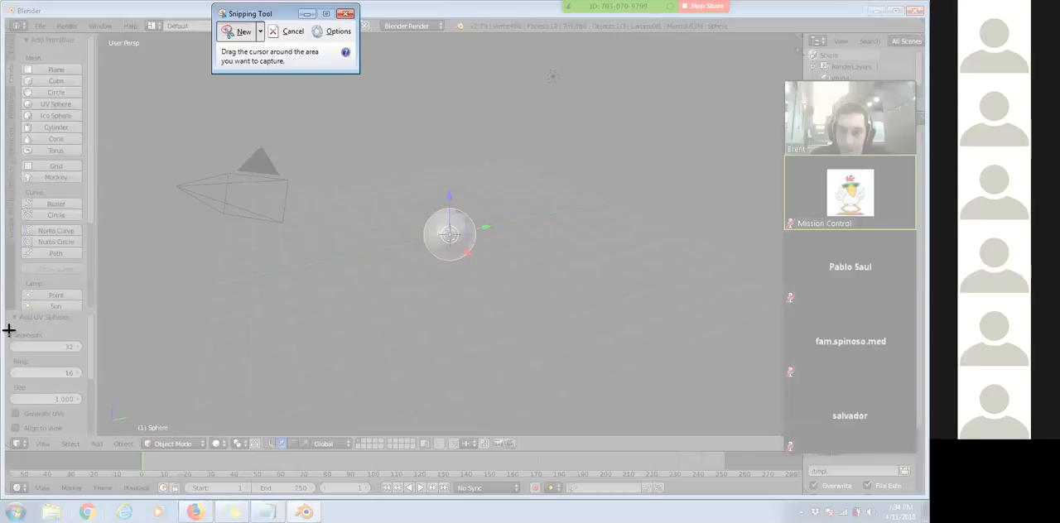
drag(9, 330, 555, 522)
mouse_move(207, 337)
mouse_down()
mouse_move(249, 365)
mouse_move(274, 350)
mouse_up()
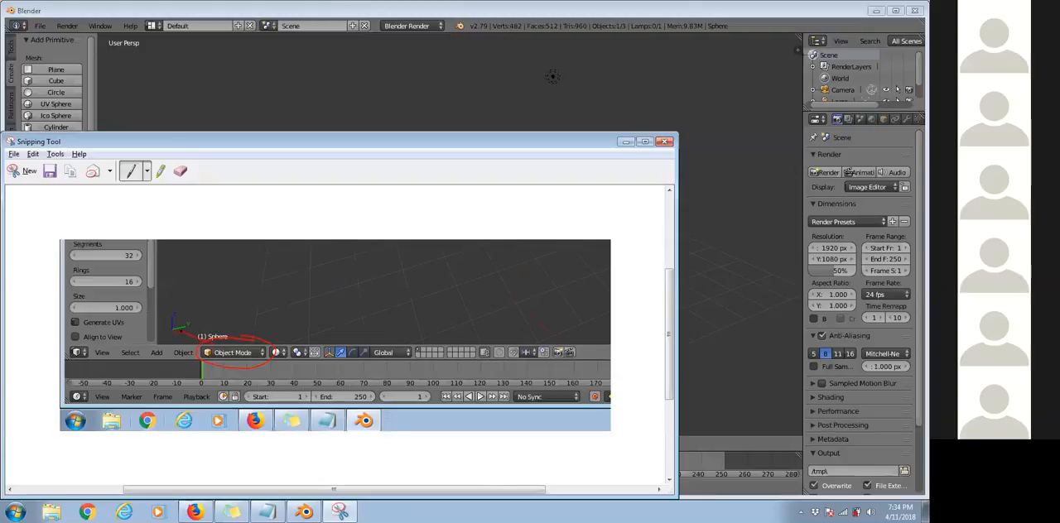
drag(217, 291, 270, 341)
drag(294, 334, 274, 333)
Switch to Blender, add a monkey mesh, and move it by about -0.13 in X, -3.67 in Y and -2.74 in Z.
click(304, 512)
click(172, 443)
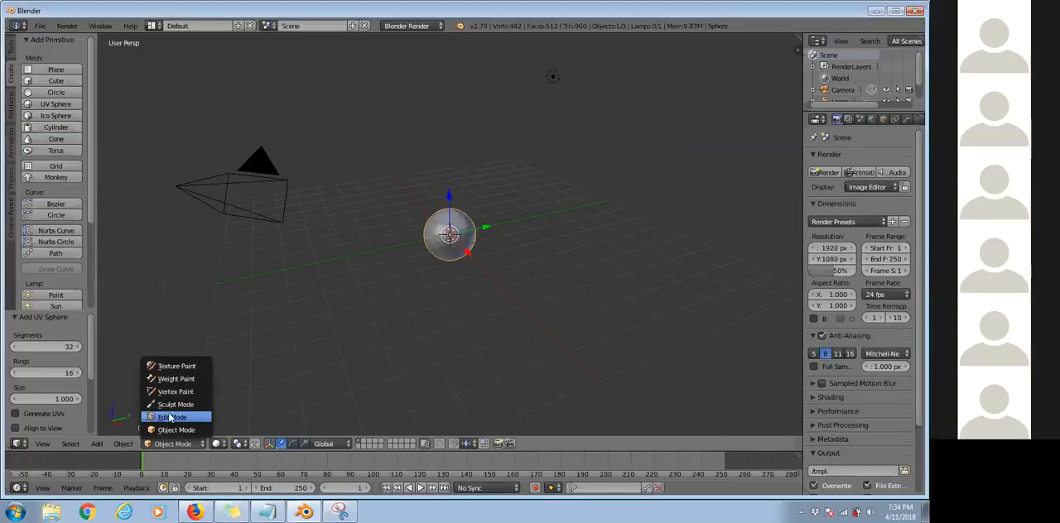
click(63, 177)
key(g)
click(323, 253)
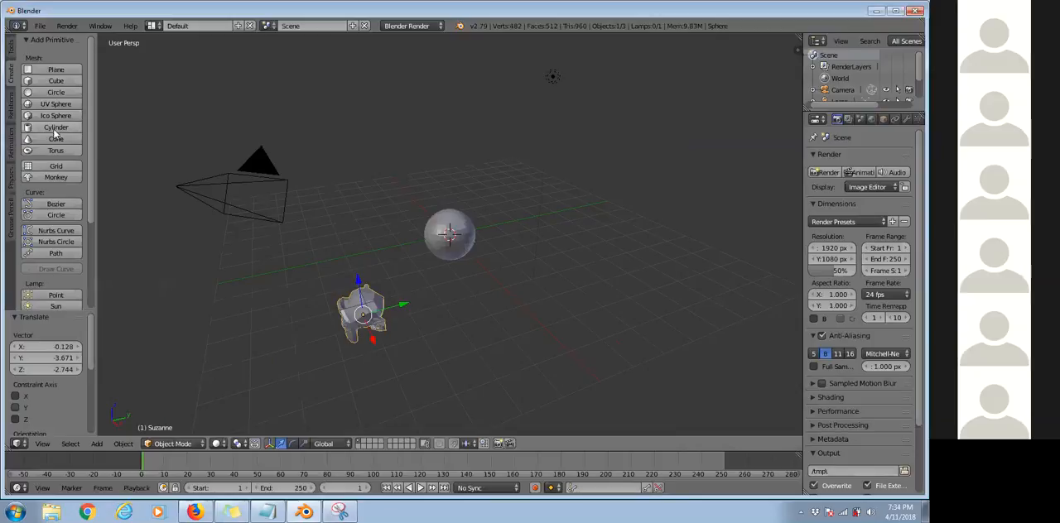
Add a torus and move it by about 2.68 in Y and 2.56 in Z, above and beyond the sphere.
click(55, 150)
key(g)
click(439, 150)
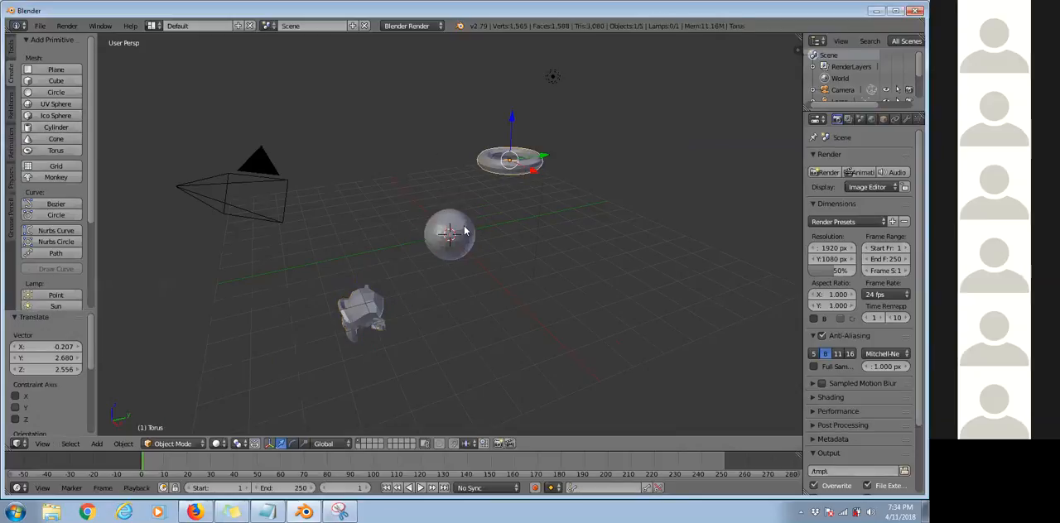
Select the monkey mesh and switch it to Edit Mode.
middle_drag(447, 184, 368, 294)
right_click(369, 296)
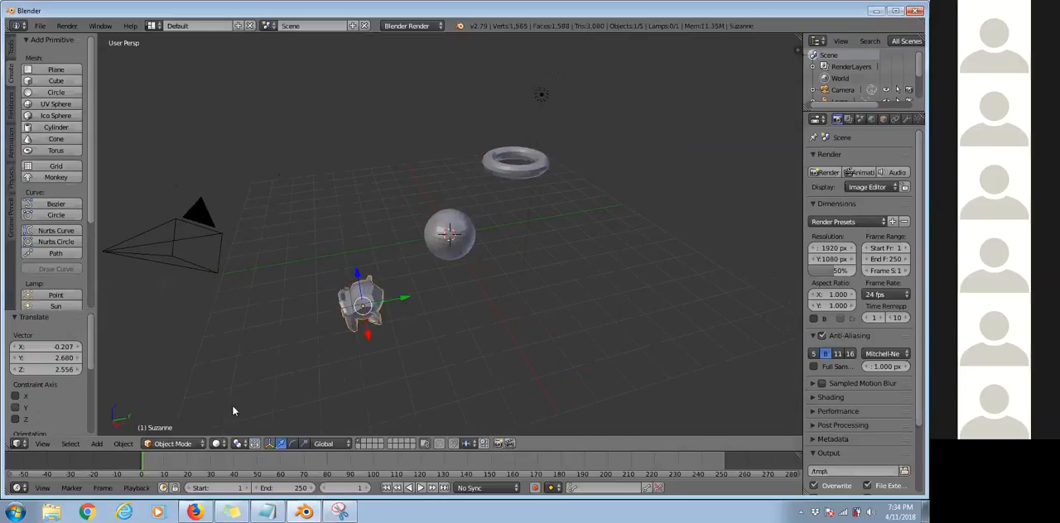
click(157, 443)
click(174, 420)
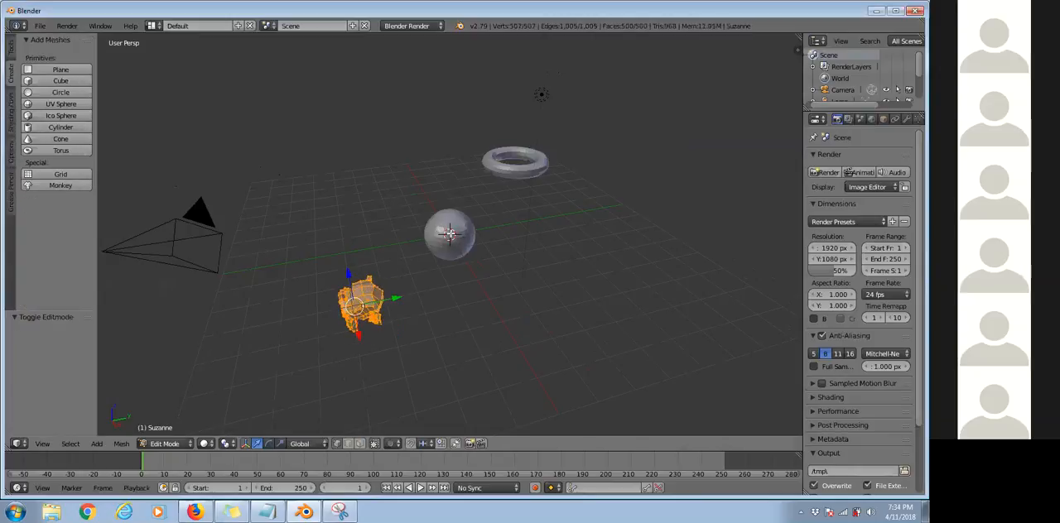
middle_drag(397, 268, 394, 241)
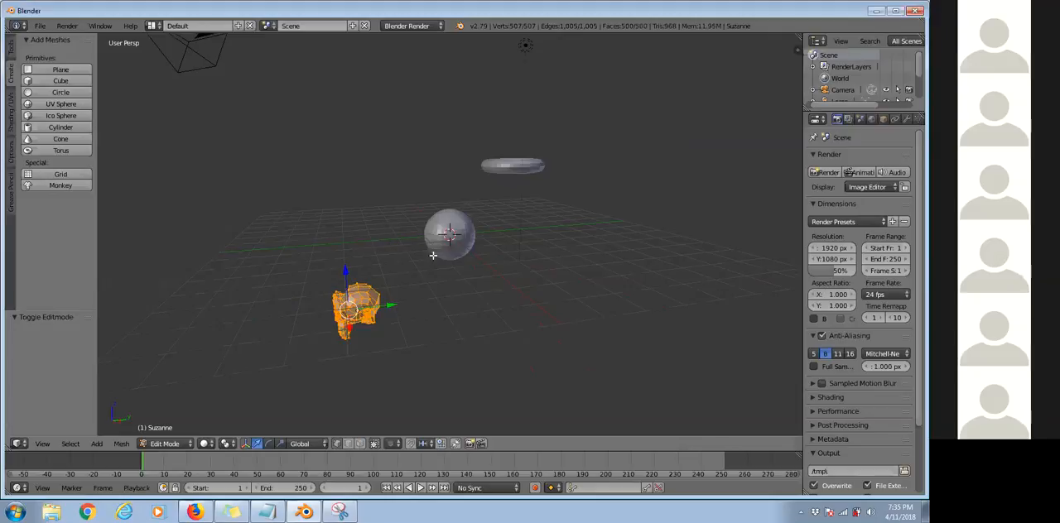
scroll(432, 255, down, 3)
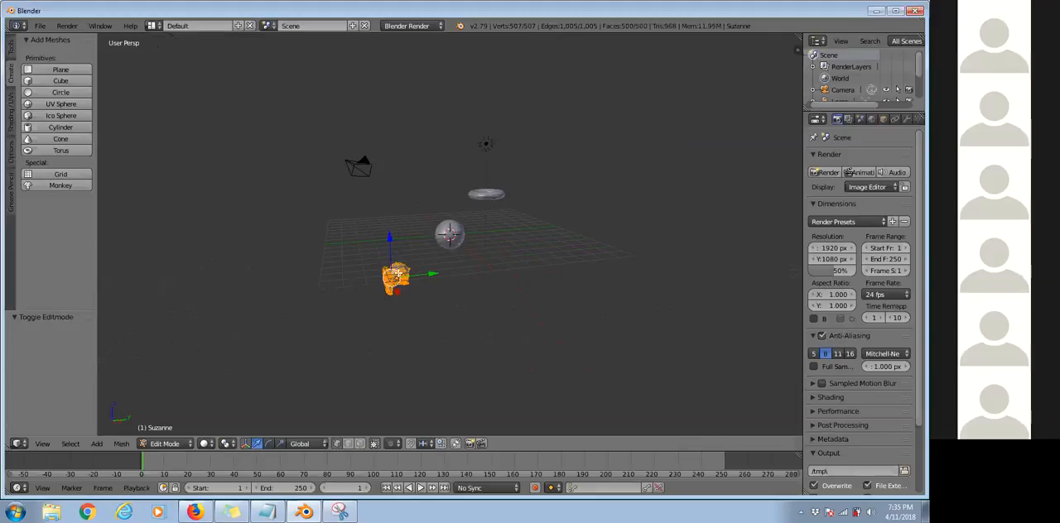
scroll(332, 278, up, 5)
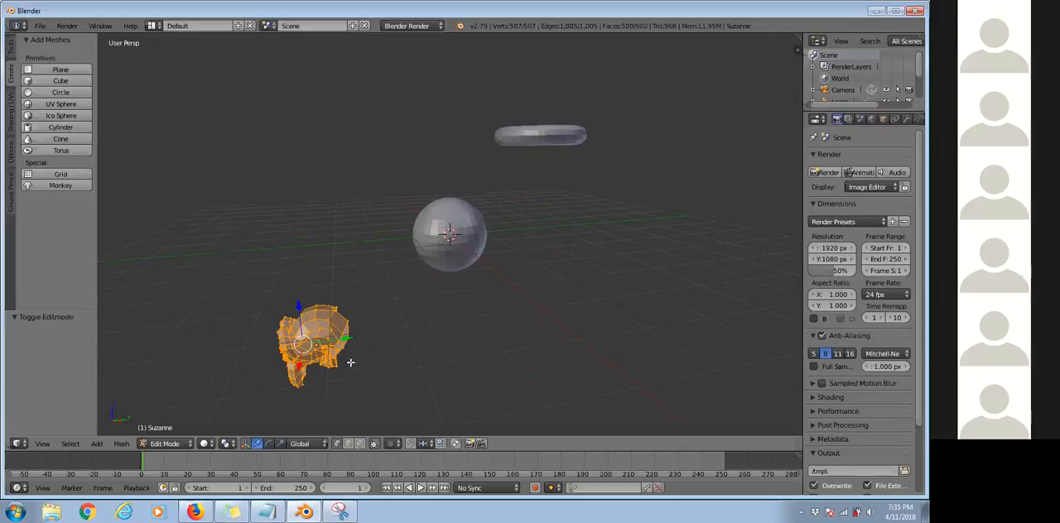
middle_drag(331, 321, 482, 316)
scroll(414, 346, down, 3)
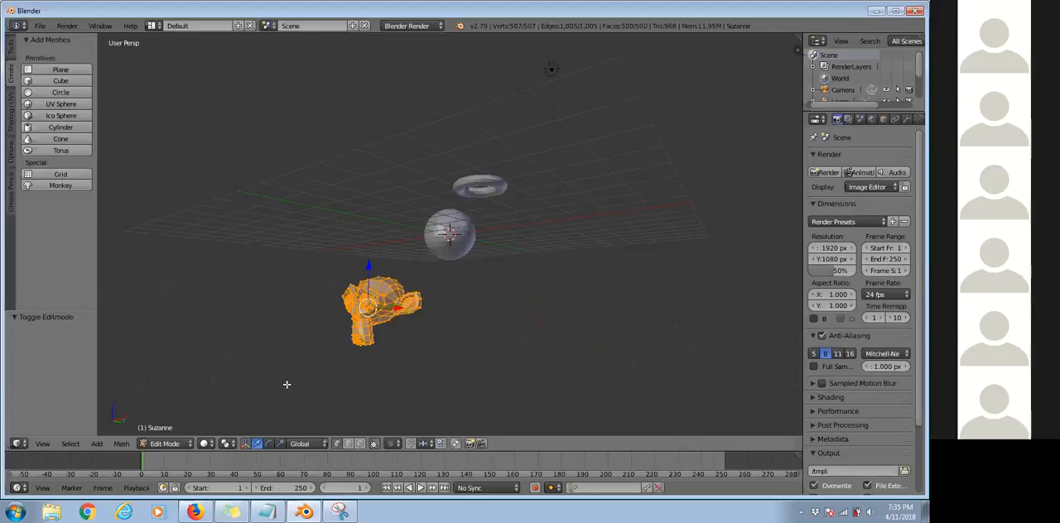
Capture the lower part of the Blender window with Snipping Tool, circle Edit Mode, and sketch a red box with an arrow above it.
click(339, 512)
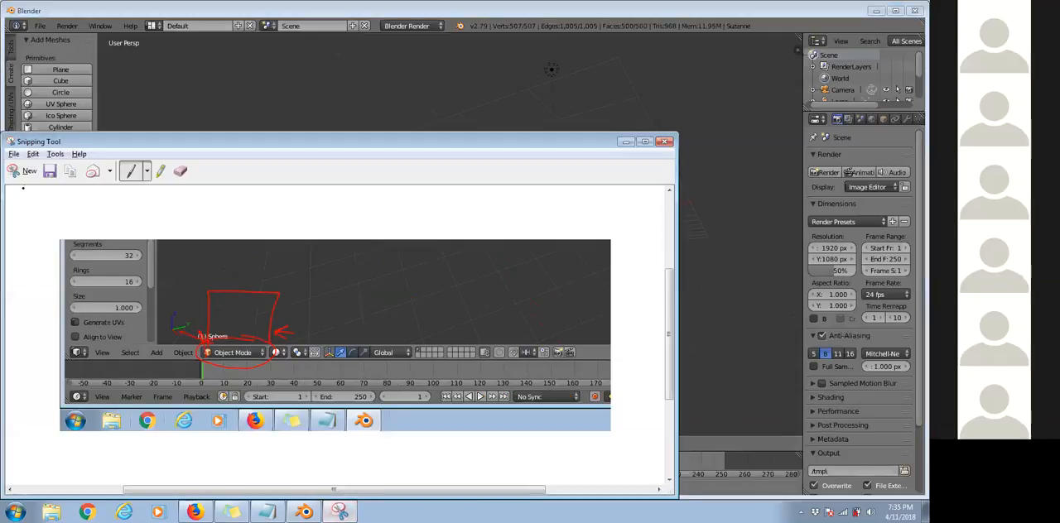
click(18, 172)
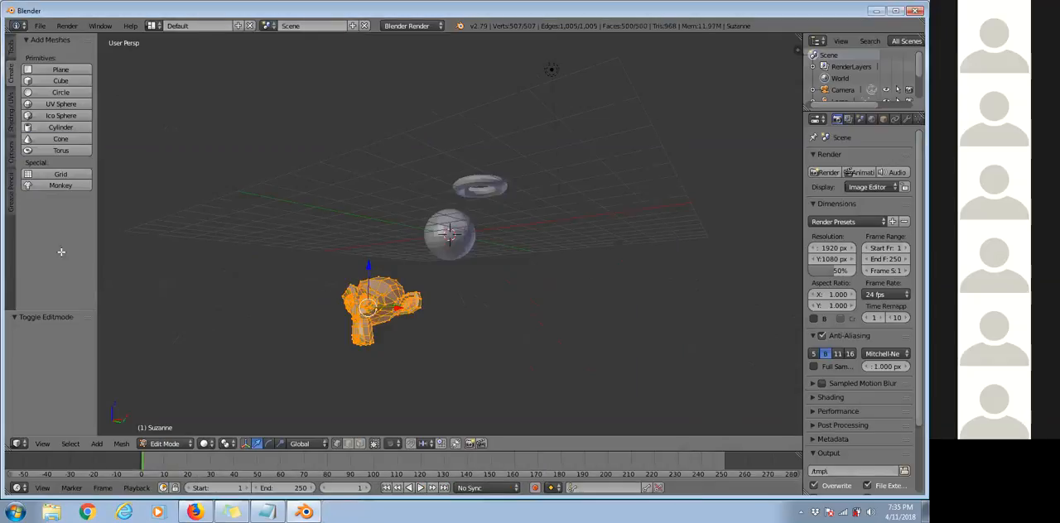
drag(49, 299, 593, 495)
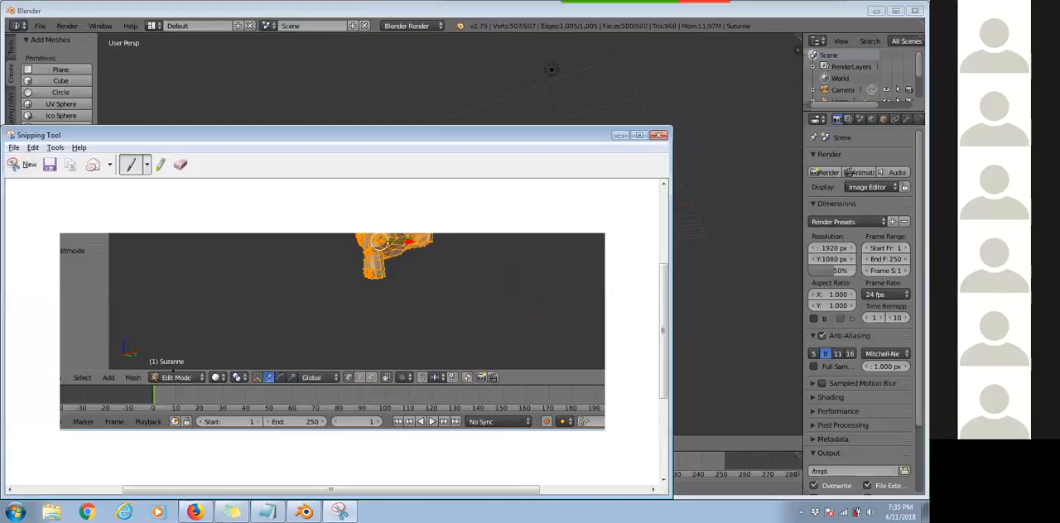
drag(155, 377, 147, 317)
click(620, 135)
Return the monkey to Object Mode, then select the sphere and switch it to Edit Mode.
click(178, 444)
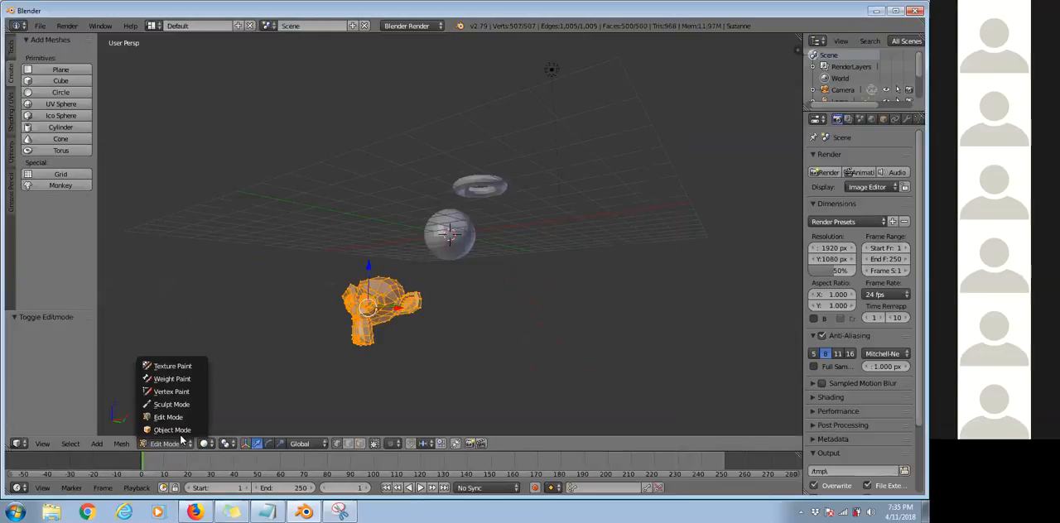
click(171, 430)
right_click(453, 242)
middle_drag(452, 271, 363, 303)
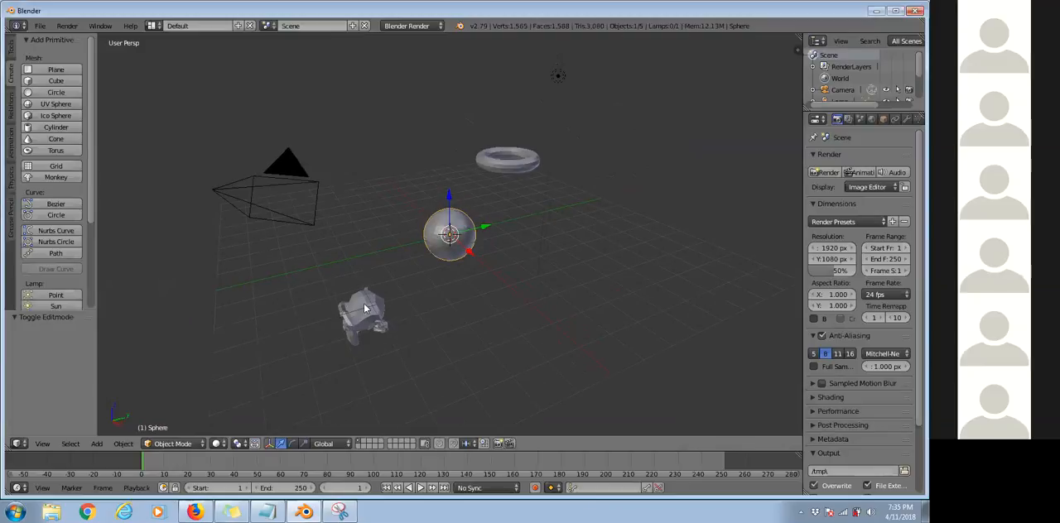
click(189, 448)
click(174, 416)
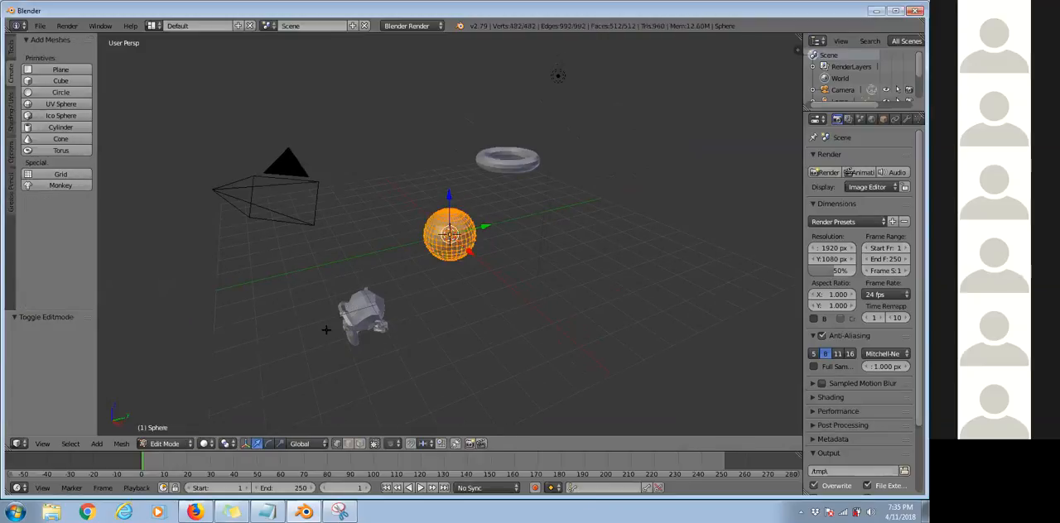
Delete the monkey and the torus in Object Mode, then switch the sphere to Edit Mode.
click(170, 444)
click(172, 430)
right_click(356, 321)
key(x)
click(356, 315)
right_click(502, 160)
key(x)
click(500, 164)
right_click(458, 232)
key(Tab)
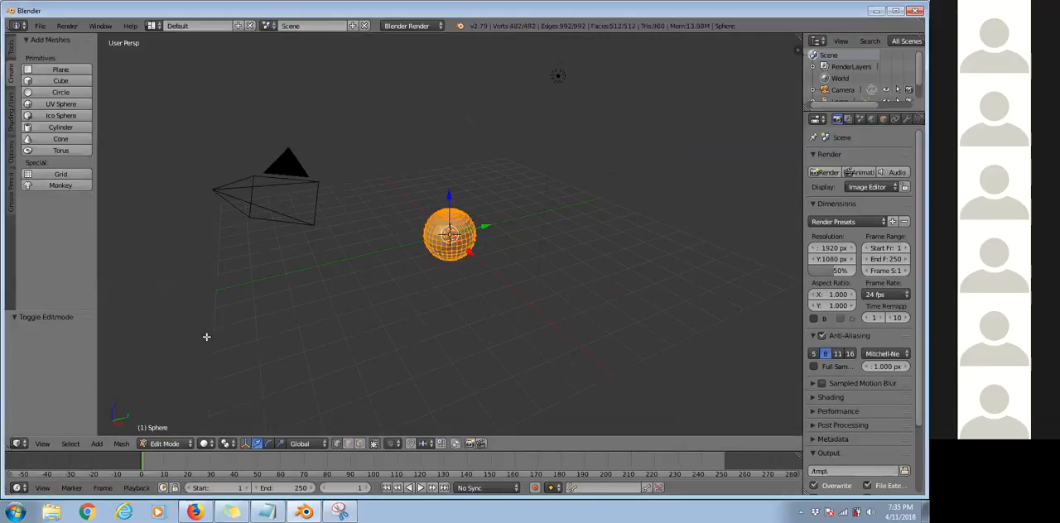
Return to Object Mode and undo the deletions of the torus and the monkey.
key(Tab)
key(ctrl+z)
key(ctrl+z)
key(ctrl+z)
key(ctrl+z)
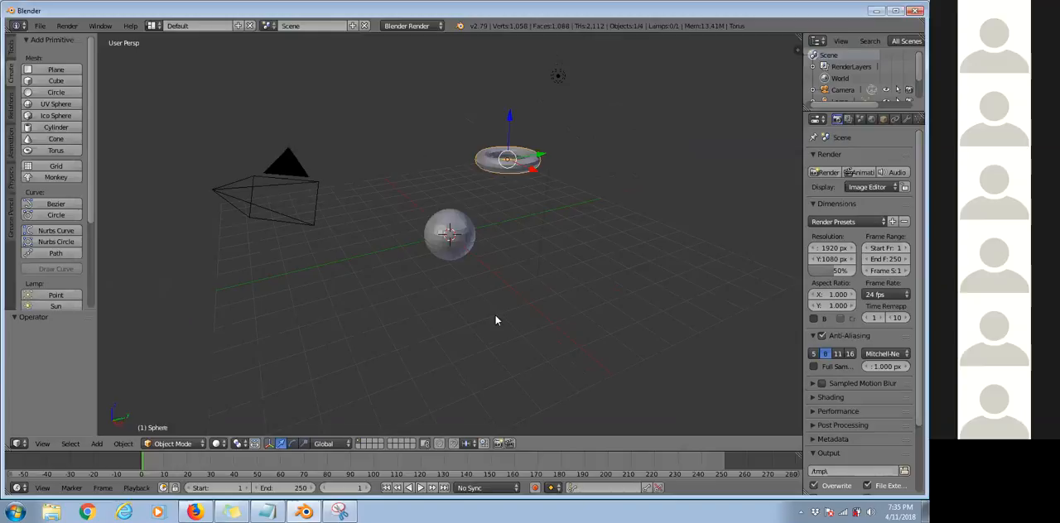
Switch the sphere to Edit Mode, add a monkey to its mesh, and move the monkey clear of the sphere toward the camera.
right_click(450, 243)
key(Tab)
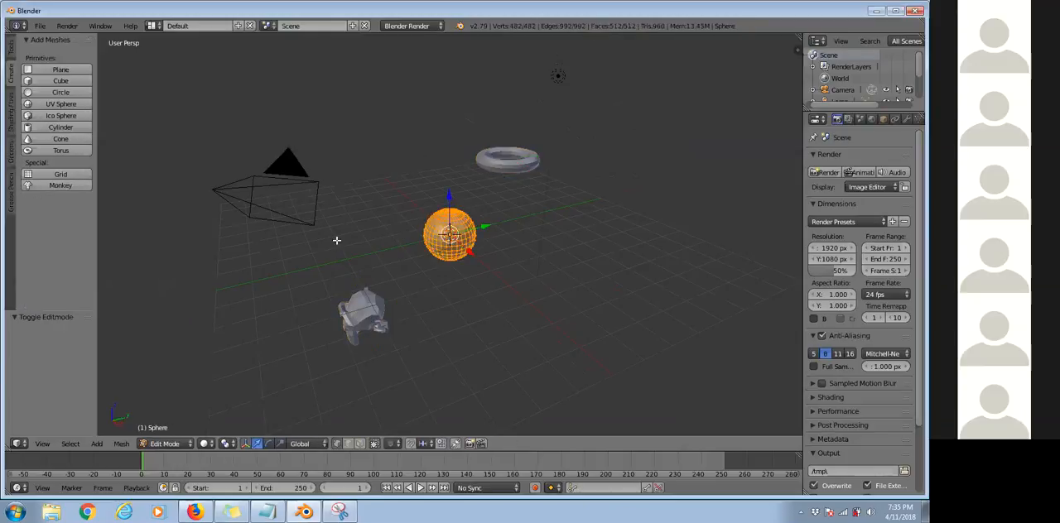
click(42, 185)
key(g)
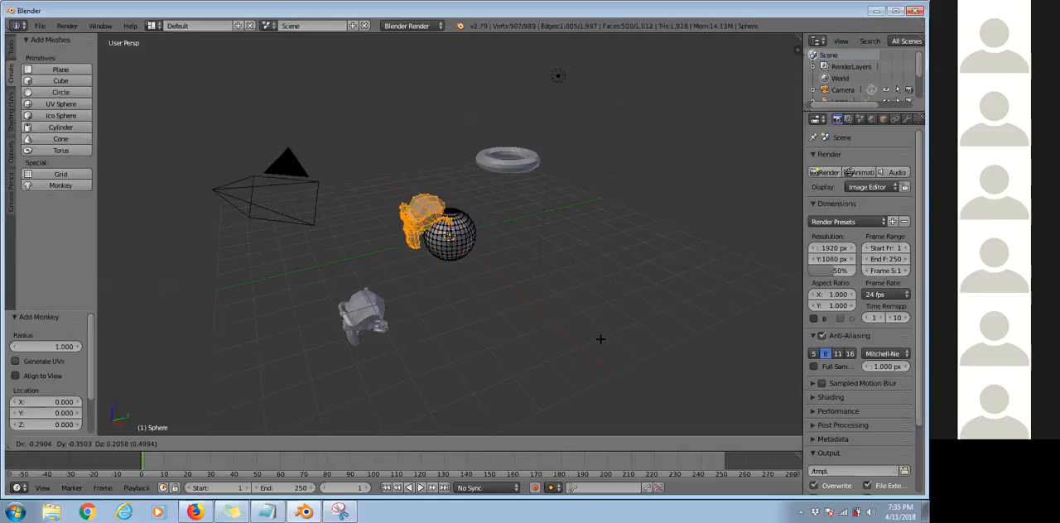
click(526, 314)
Add a UV sphere to the mesh and move it by about 0.55 in X, 0.93 in Y and -0.16 in Z.
click(60, 103)
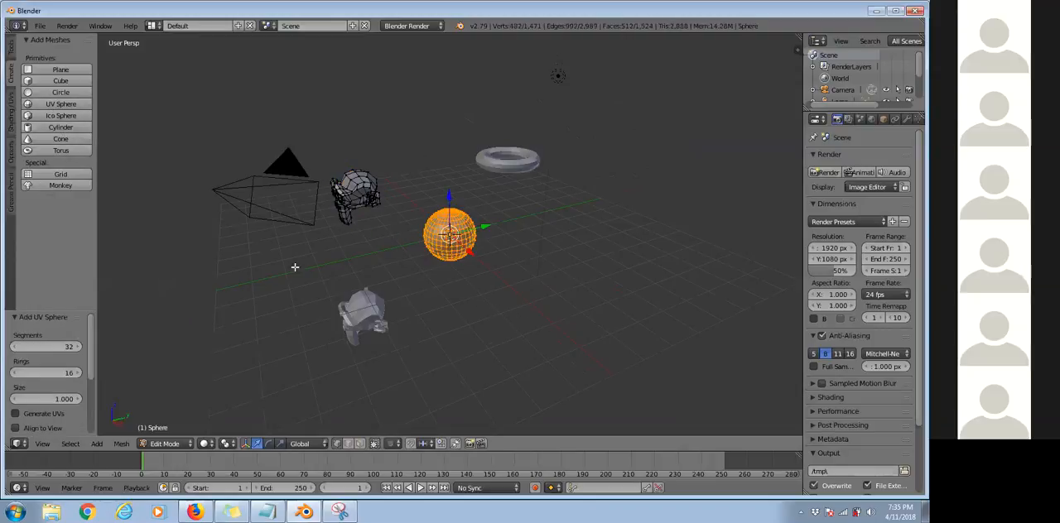
key(g)
click(376, 265)
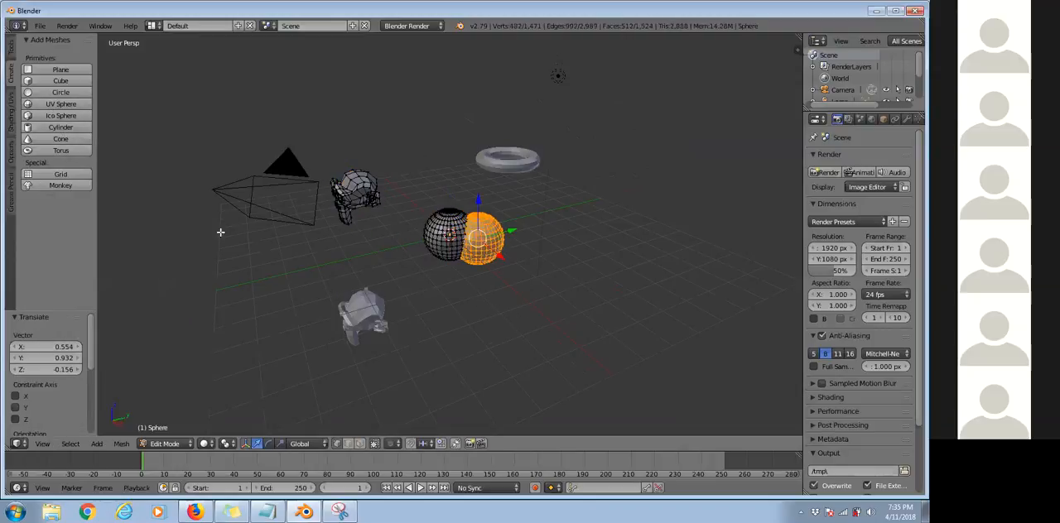
Add a cone and a torus to the mesh, move the torus by about 1.25, 2.07 and -0.38, and return to Object Mode.
click(60, 138)
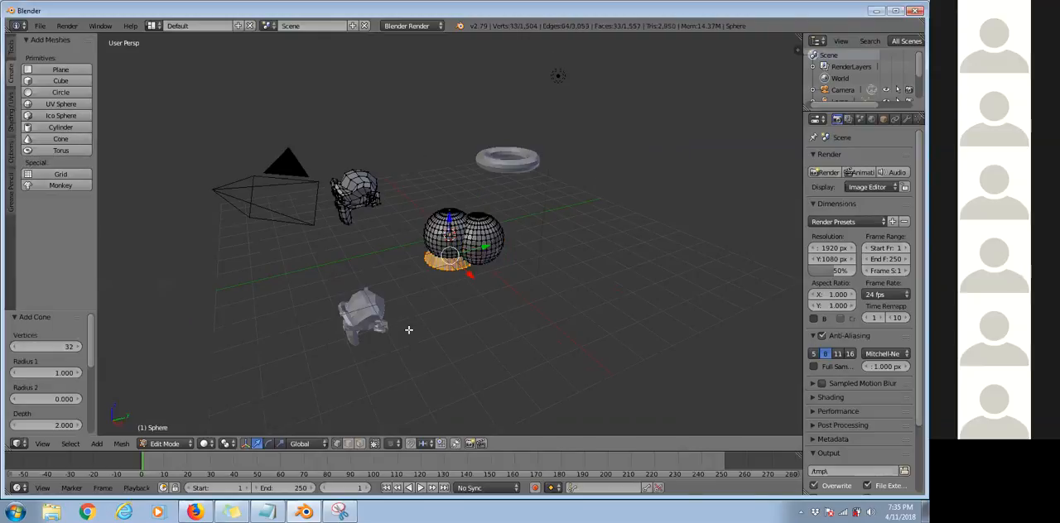
click(61, 150)
key(g)
click(488, 349)
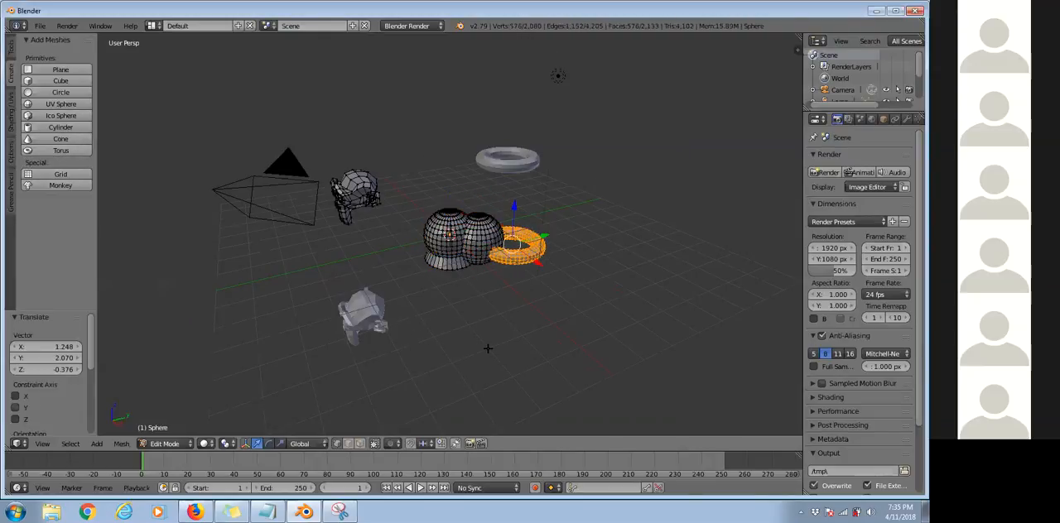
key(Tab)
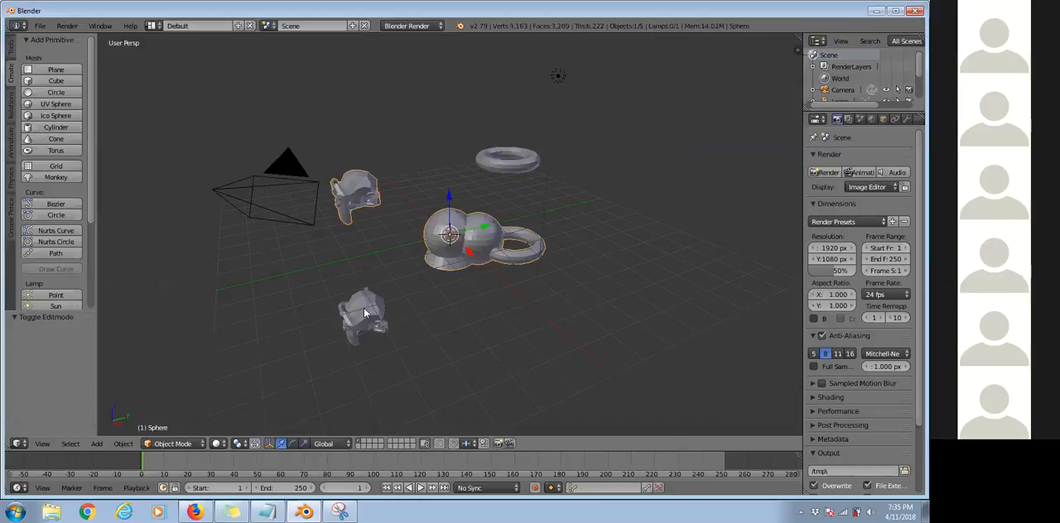
Toggle the combined object into Edit Mode and back, and try moving it as a whole in Object Mode.
click(172, 444)
click(175, 418)
click(164, 444)
click(170, 435)
key(g)
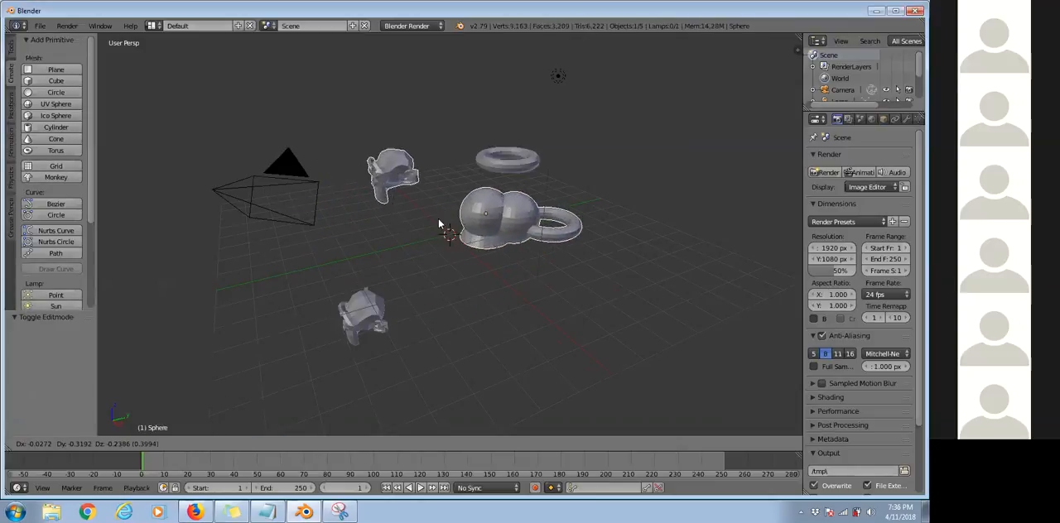
click(410, 252)
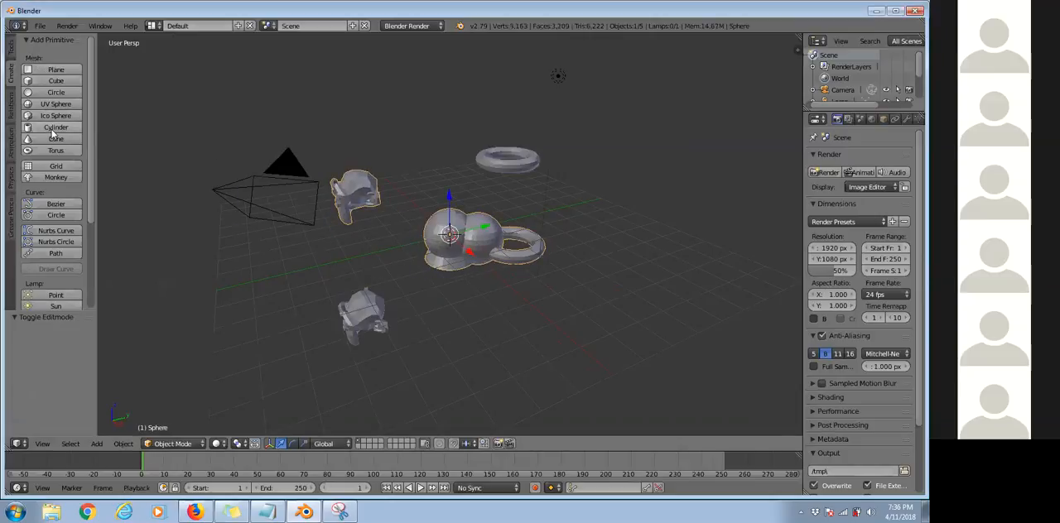
Enter Edit Mode on the combined object, select all of its geometry, and return to Object Mode.
scroll(441, 253, up, 3)
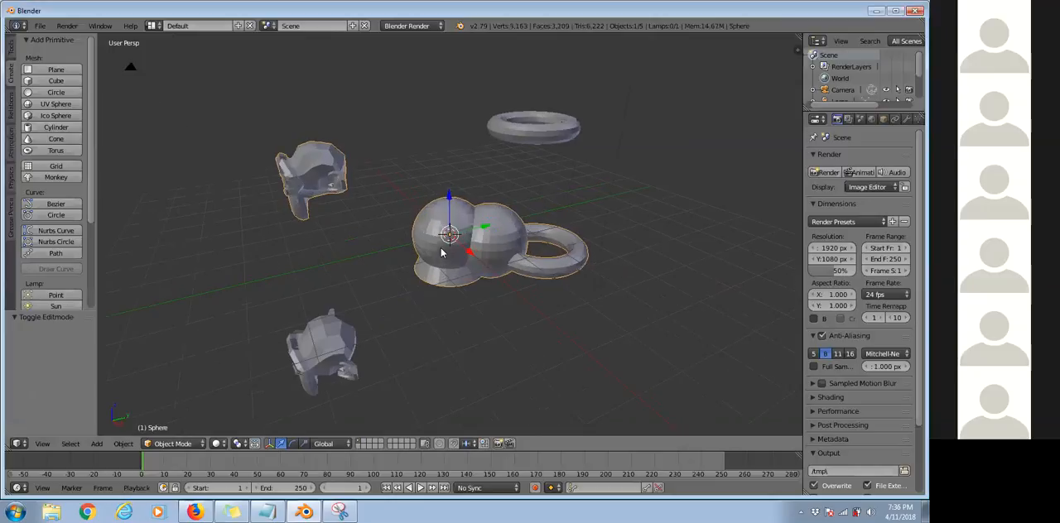
scroll(441, 253, up, 2)
key(Tab)
key(a)
key(a)
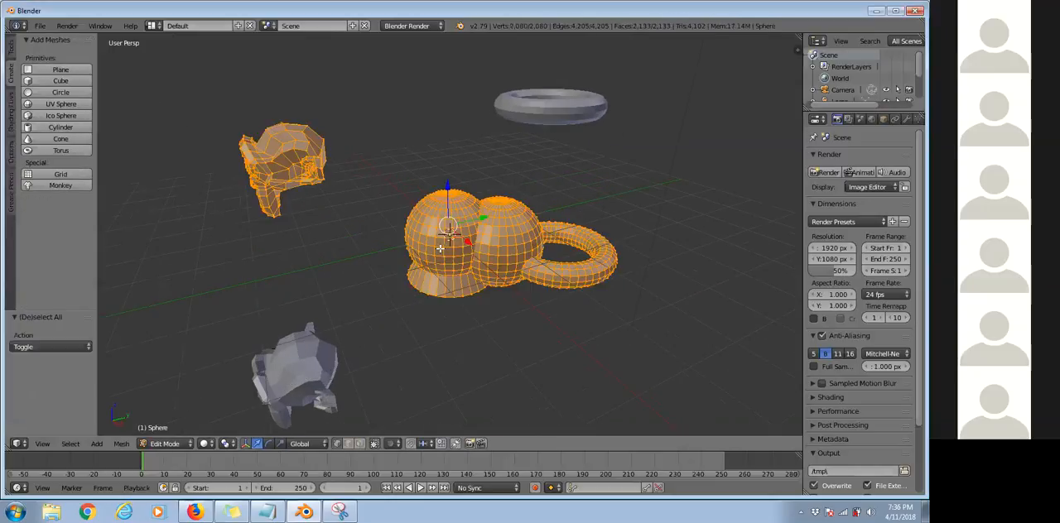
key(Tab)
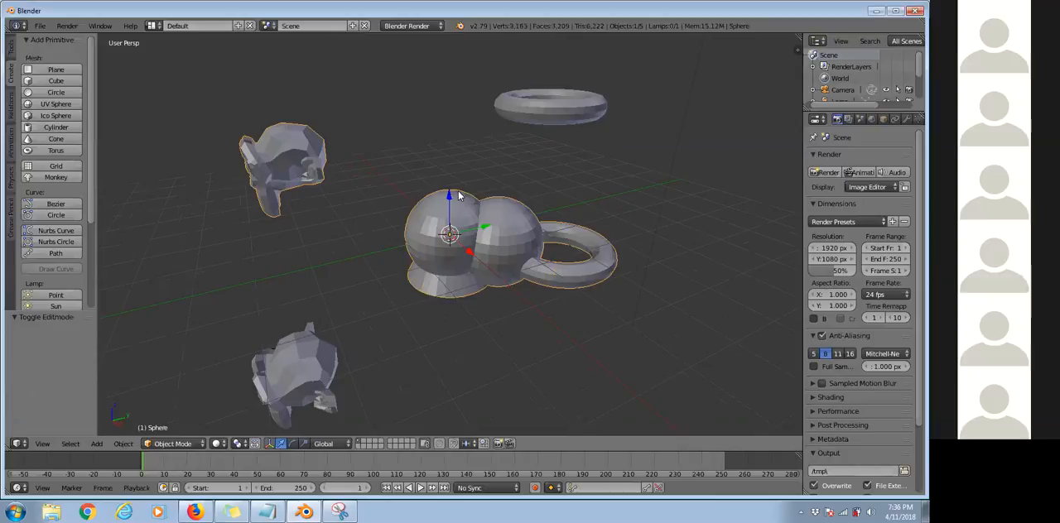
Add another monkey to the combined mesh in Edit Mode and pull two vertices near the original sphere outward into points.
key(Tab)
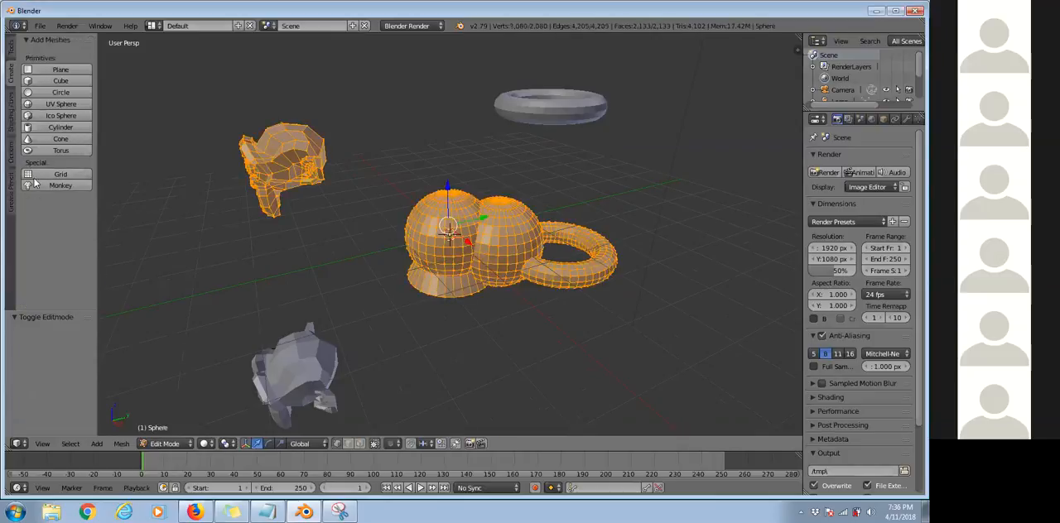
click(60, 186)
right_drag(407, 277, 308, 235)
right_drag(406, 206, 357, 164)
Add another UV sphere to the mesh, move it in front of the original sphere, and return to Object Mode.
click(80, 104)
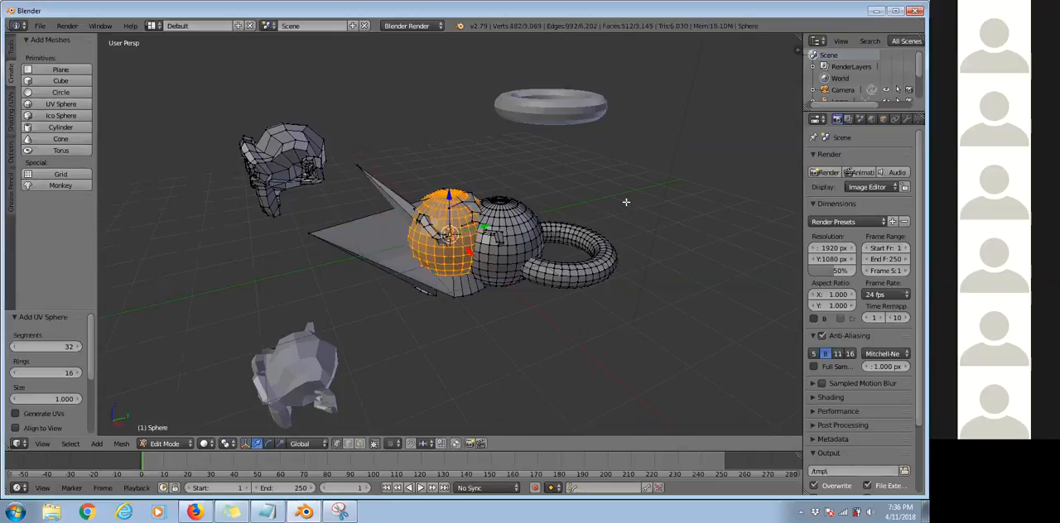
key(g)
click(555, 236)
key(Tab)
middle_drag(447, 238, 752, 178)
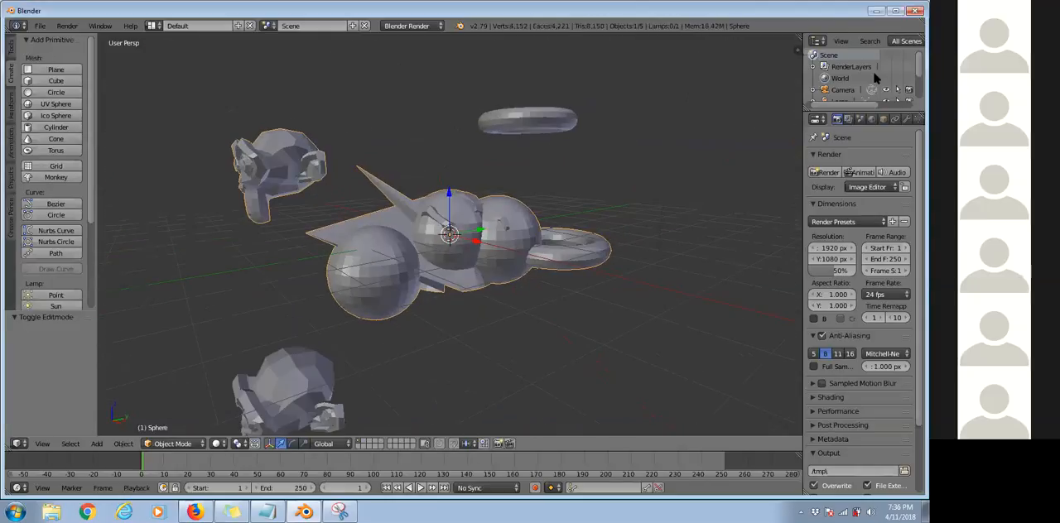
Give the combined object a new material with a blue diffuse color.
click(870, 121)
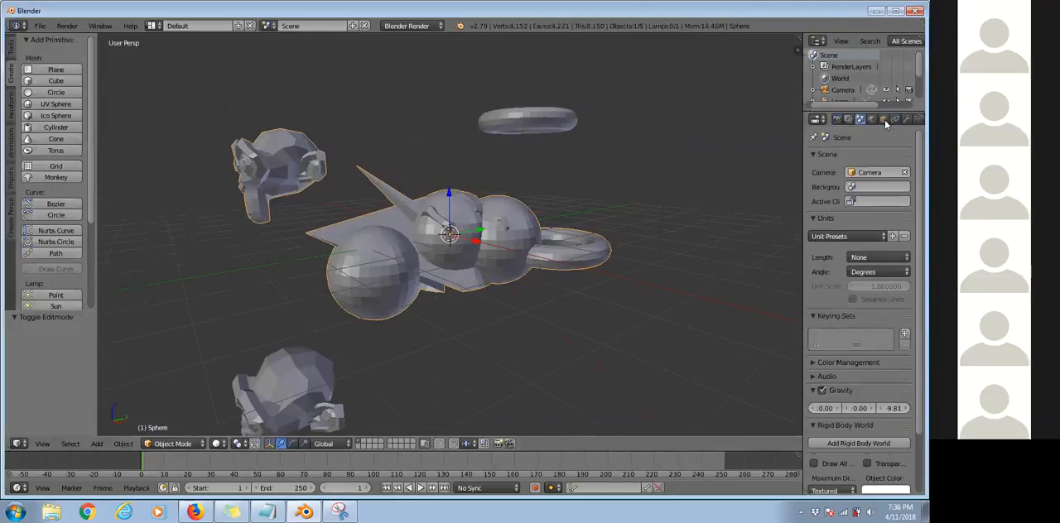
click(878, 121)
click(849, 196)
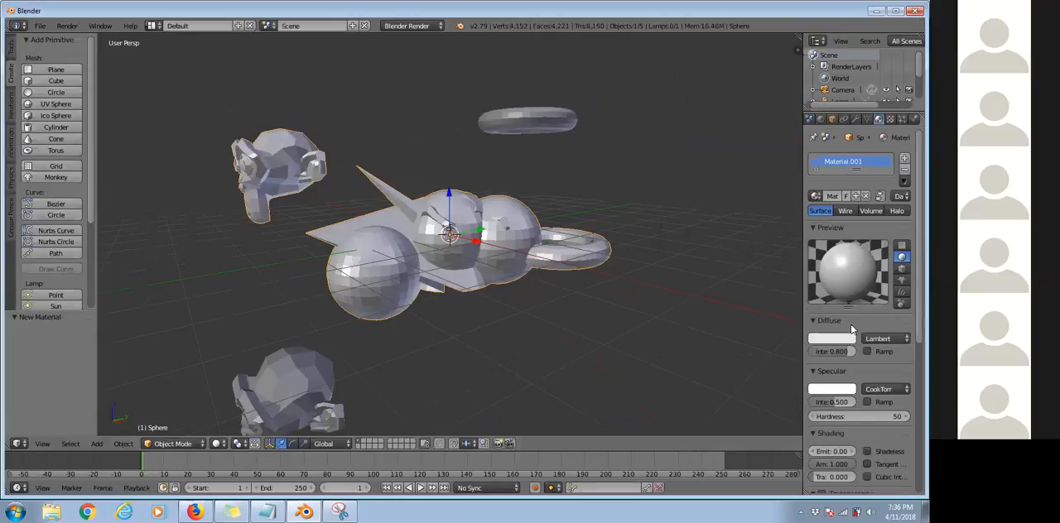
click(846, 340)
click(827, 199)
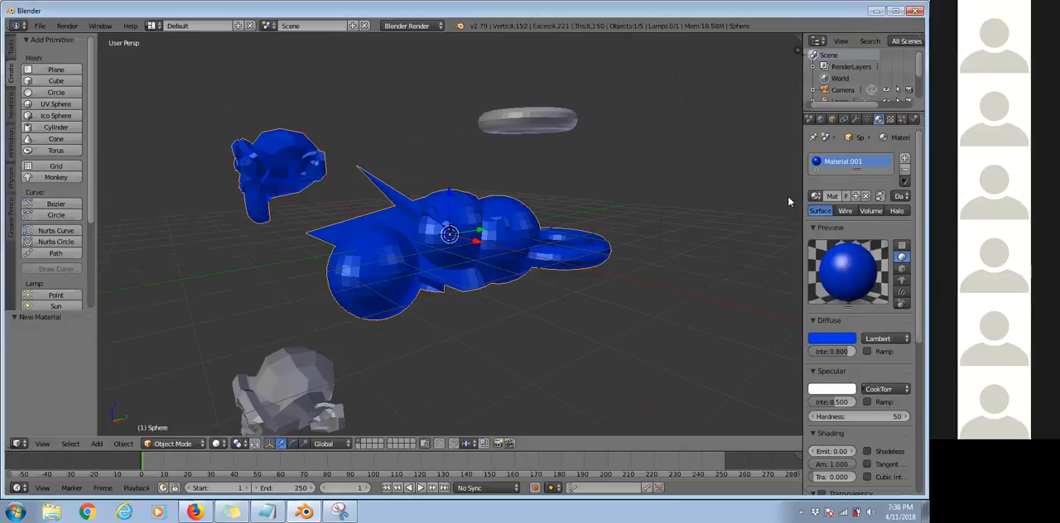
Delete the blue combined object and add a new UV sphere with 32 segments and 16 rings at the center.
key(x)
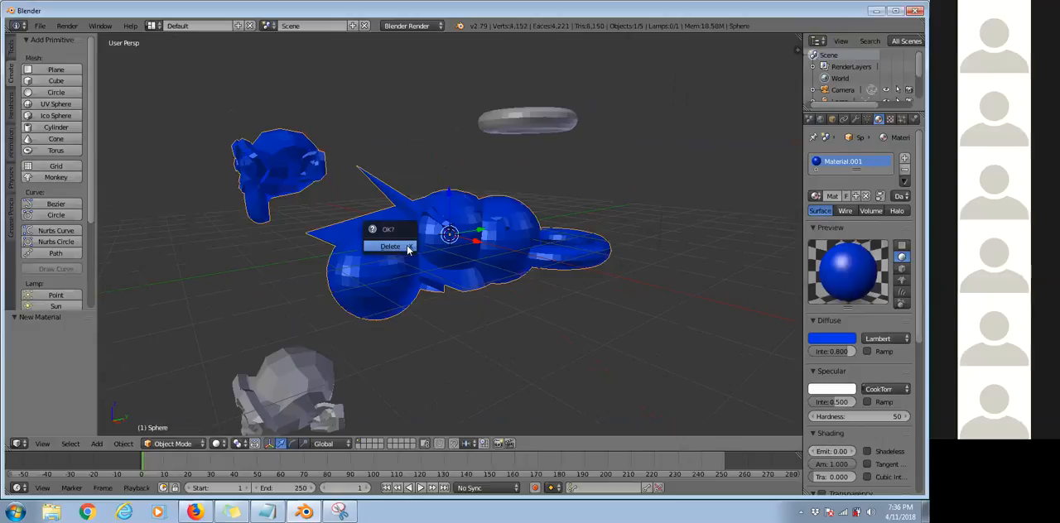
click(389, 247)
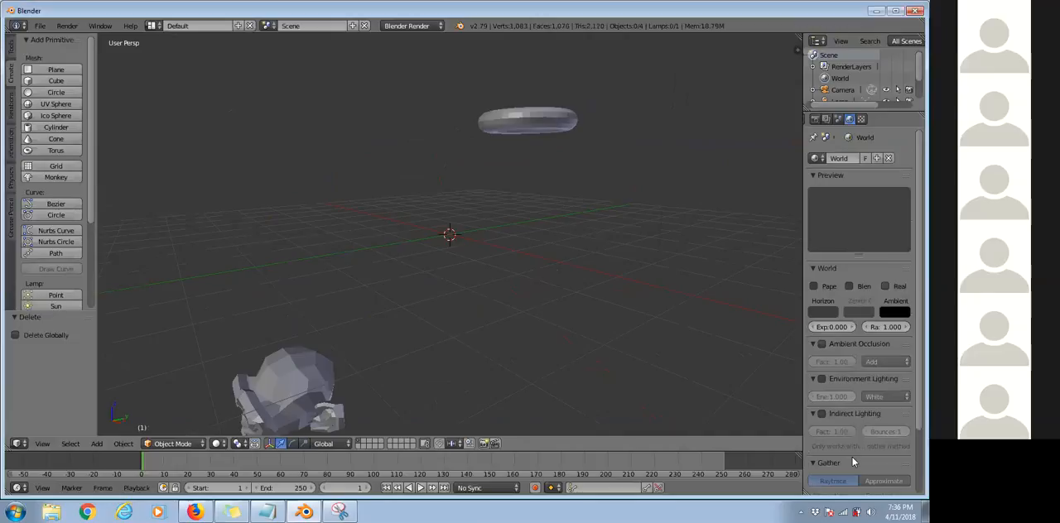
click(33, 105)
scroll(522, 237, up, 1)
scroll(304, 363, down, 2)
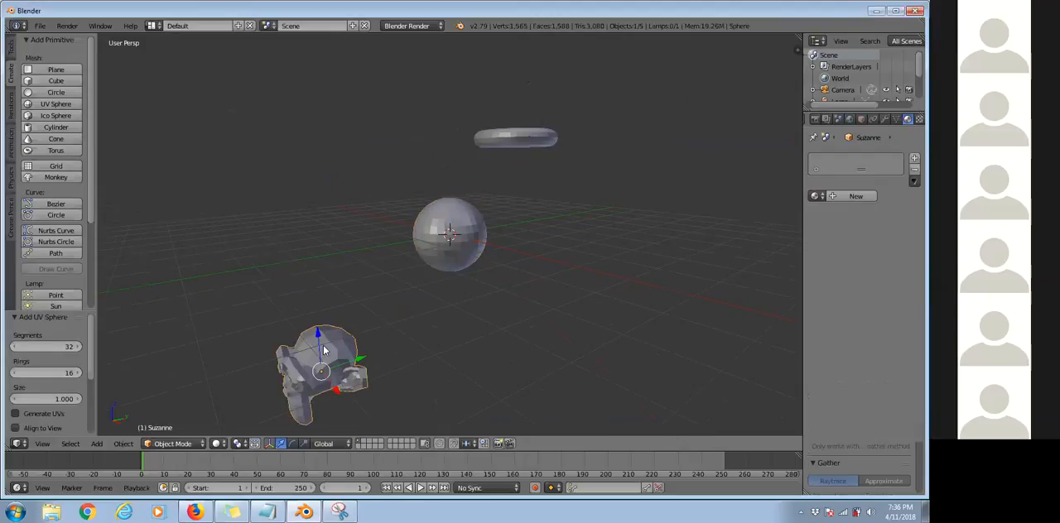
Select the new sphere and switch it to Edit Mode.
right_click(347, 335)
right_click(436, 217)
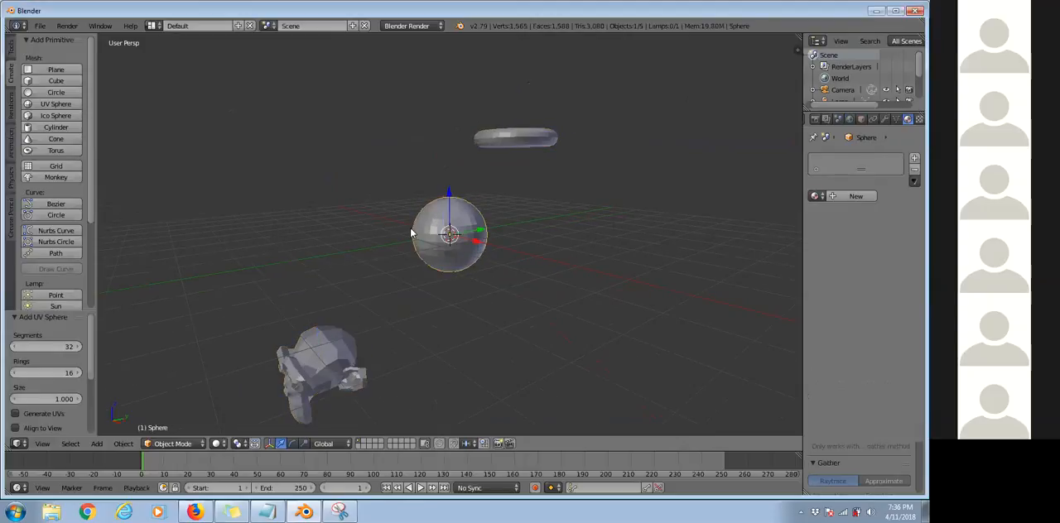
click(168, 446)
click(172, 418)
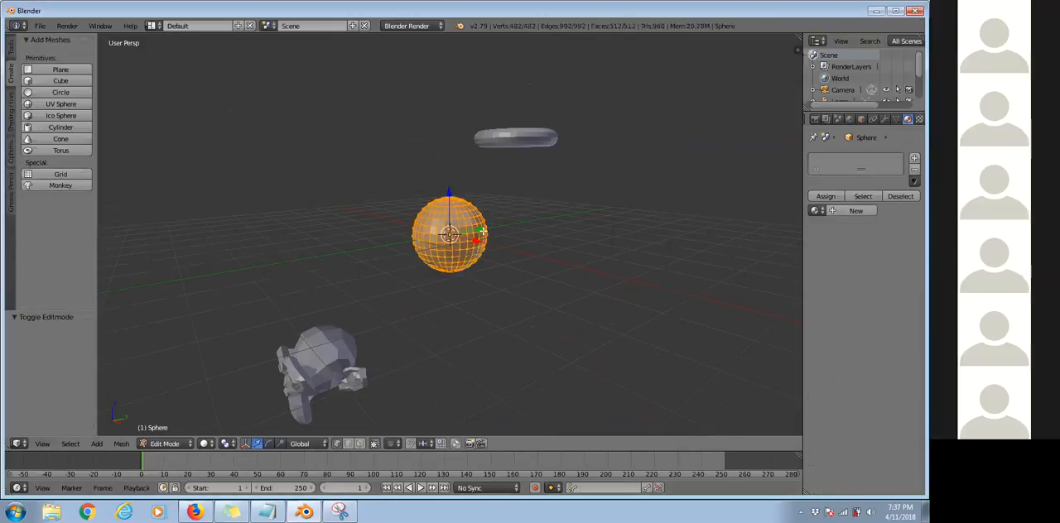
Select a single vertex on the side of the sphere and try to pull it downward.
middle_drag(482, 229, 490, 238)
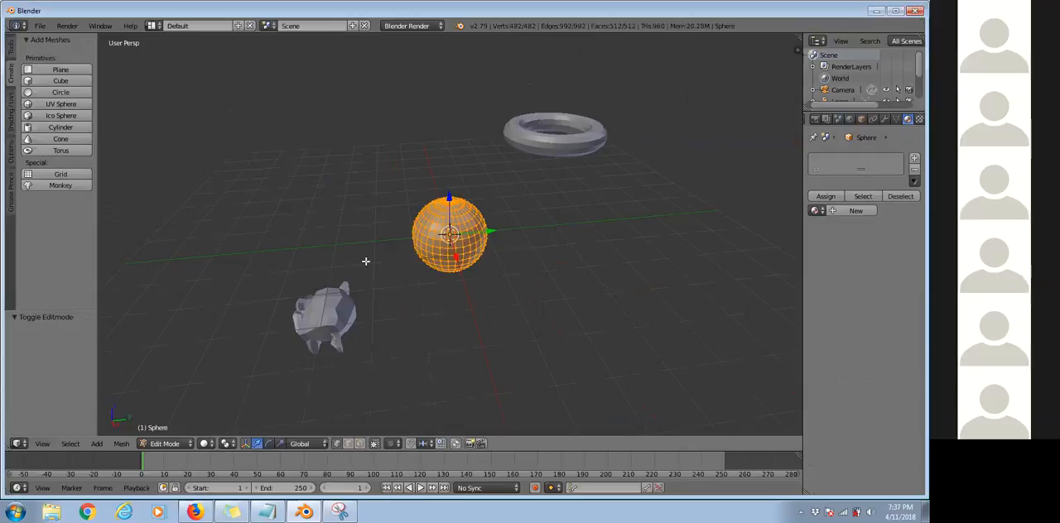
middle_drag(371, 252, 447, 231)
scroll(447, 231, up, 6)
scroll(467, 230, down, 3)
scroll(405, 184, up, 4)
middle_drag(374, 255, 407, 290)
scroll(367, 190, down, 1)
middle_drag(502, 249, 502, 395)
right_drag(515, 265, 533, 400)
key(Escape)
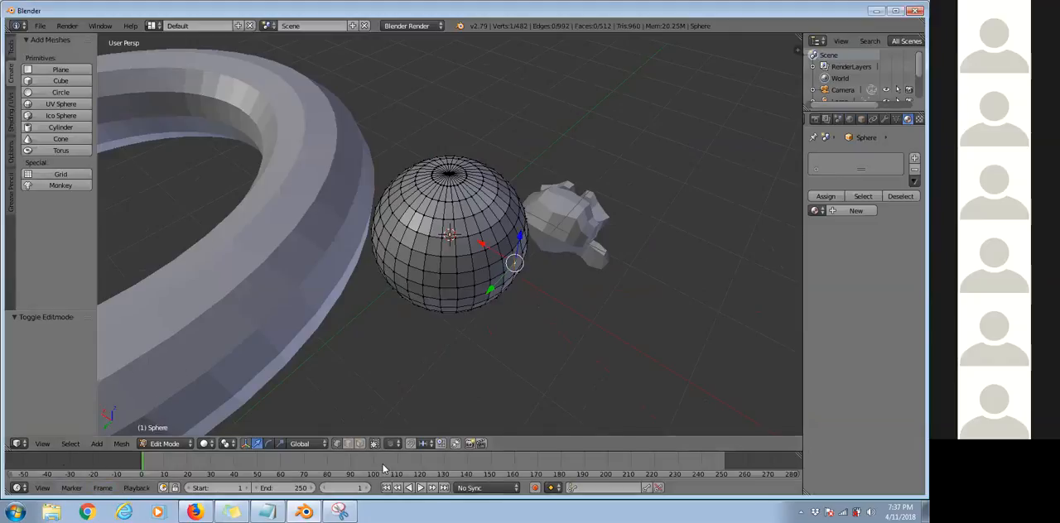
View the scene from the top.
middle_drag(509, 209, 402, 279)
key(KP_7)
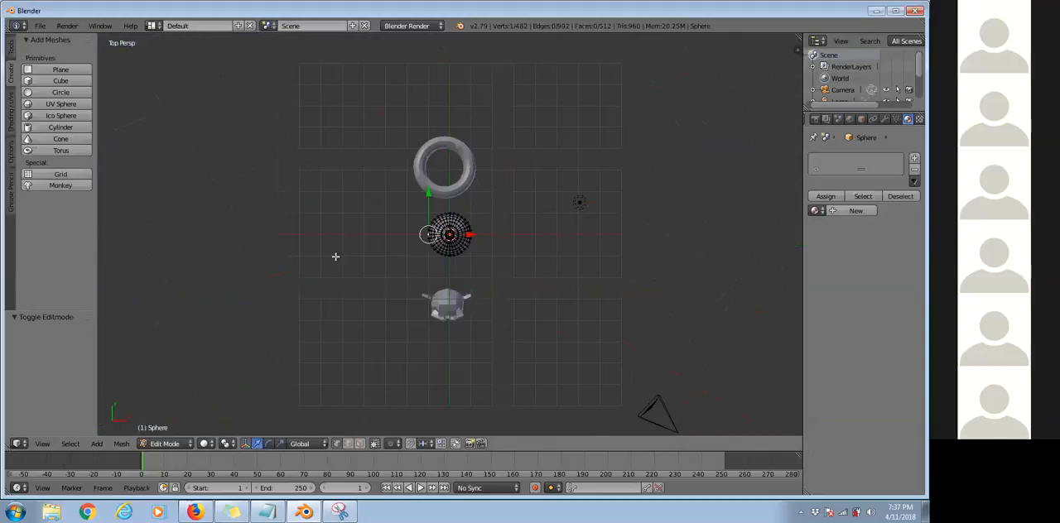
Switch to Snipping Tool and capture a snip of the entire Blender window.
click(341, 512)
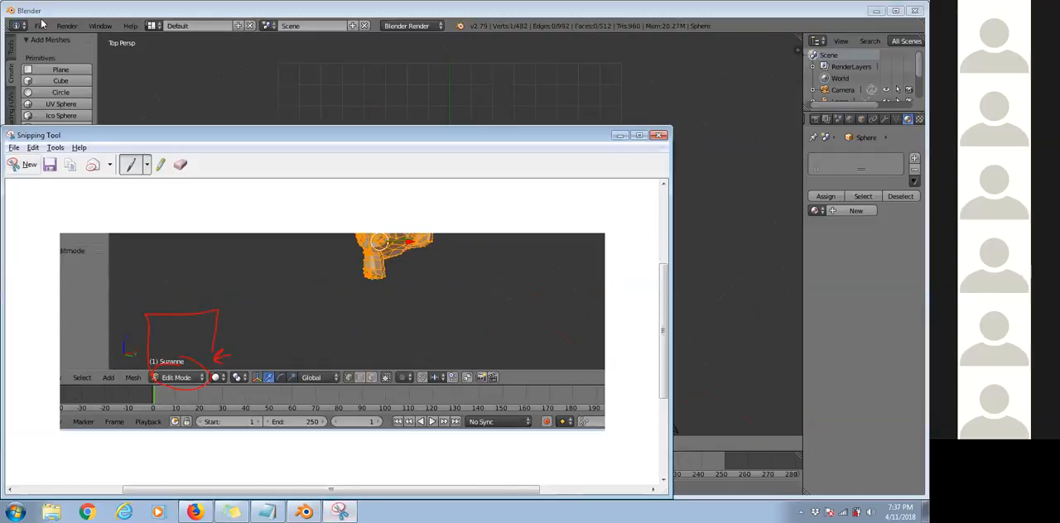
click(24, 168)
drag(4, 3, 928, 496)
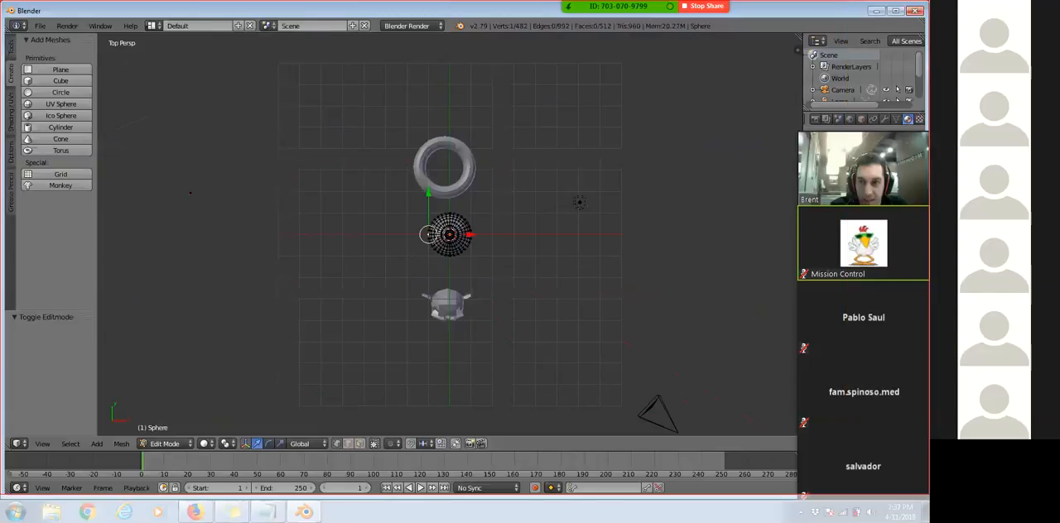
Draw red corner brackets around the captured 3D viewport, with arrows pointing from two corners toward its middle.
mouse_move(191, 157)
mouse_down()
mouse_move(186, 439)
mouse_move(529, 177)
mouse_up()
drag(221, 191, 346, 263)
drag(335, 228, 320, 288)
scroll(667, 314, down, 4)
drag(617, 381, 735, 358)
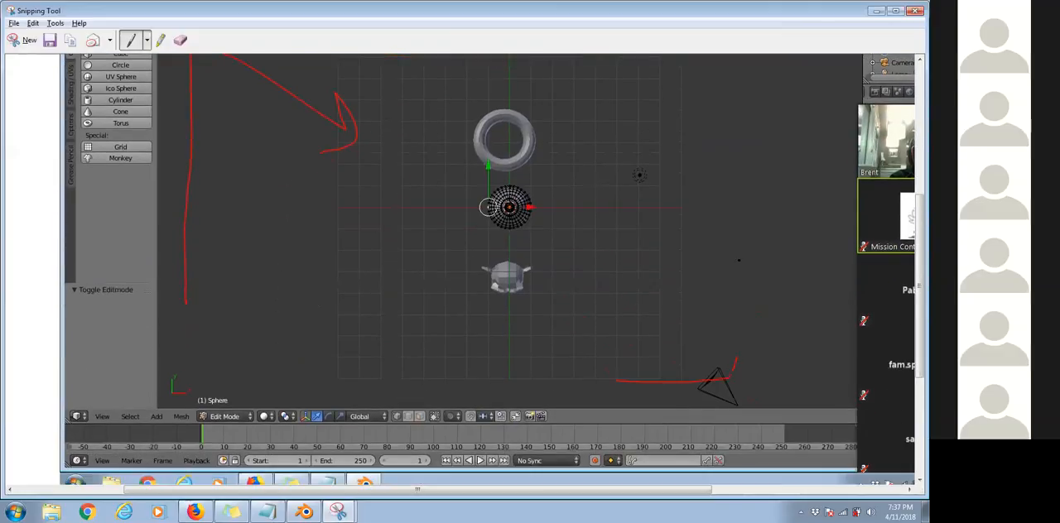
drag(617, 220, 639, 225)
Cross out the tool shelf and timeline on the snip in red, add small viewport marks, and return to Blender.
drag(79, 137, 130, 261)
drag(166, 101, 80, 256)
drag(298, 473, 385, 390)
drag(348, 323, 379, 286)
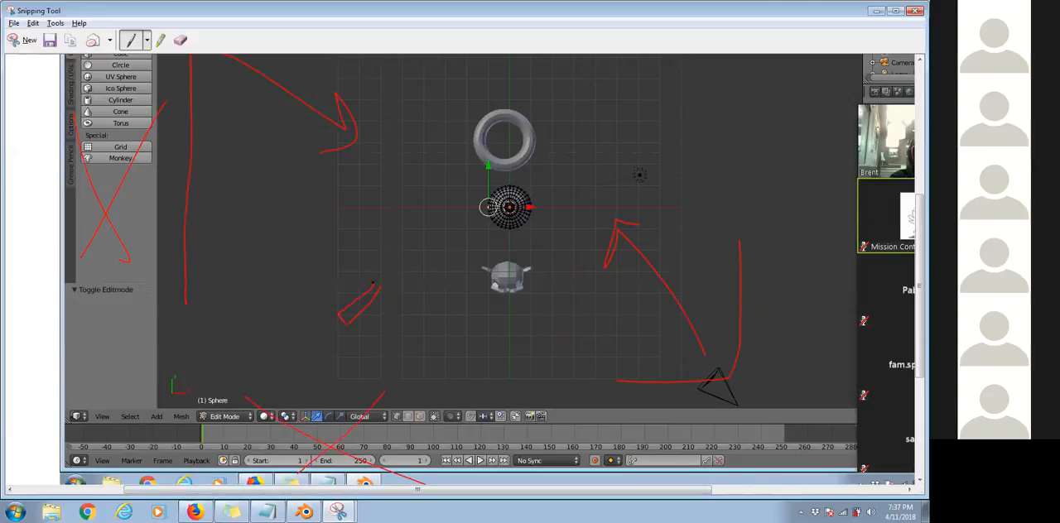
drag(399, 236, 409, 294)
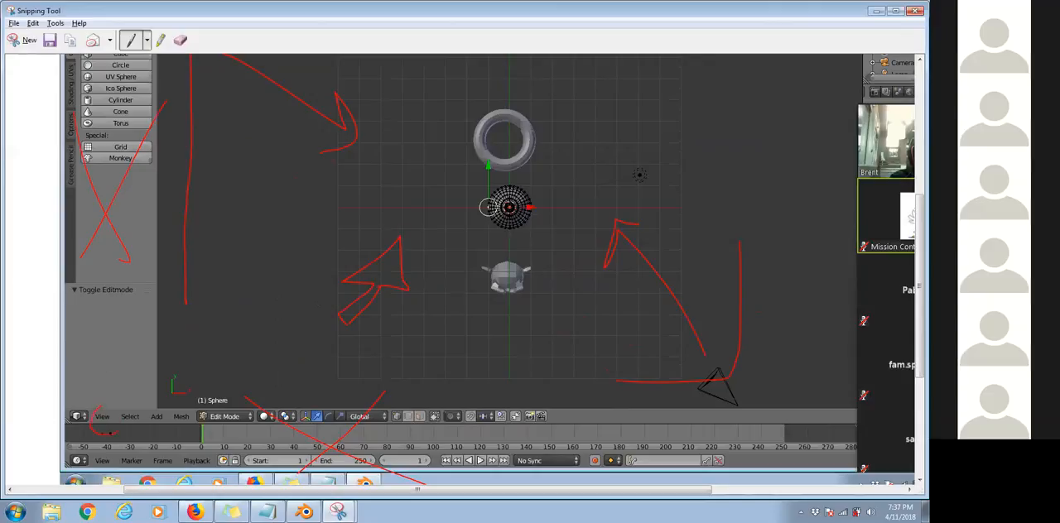
mouse_move(106, 346)
mouse_down()
mouse_move(106, 384)
mouse_move(116, 375)
mouse_up()
key(alt+Tab)
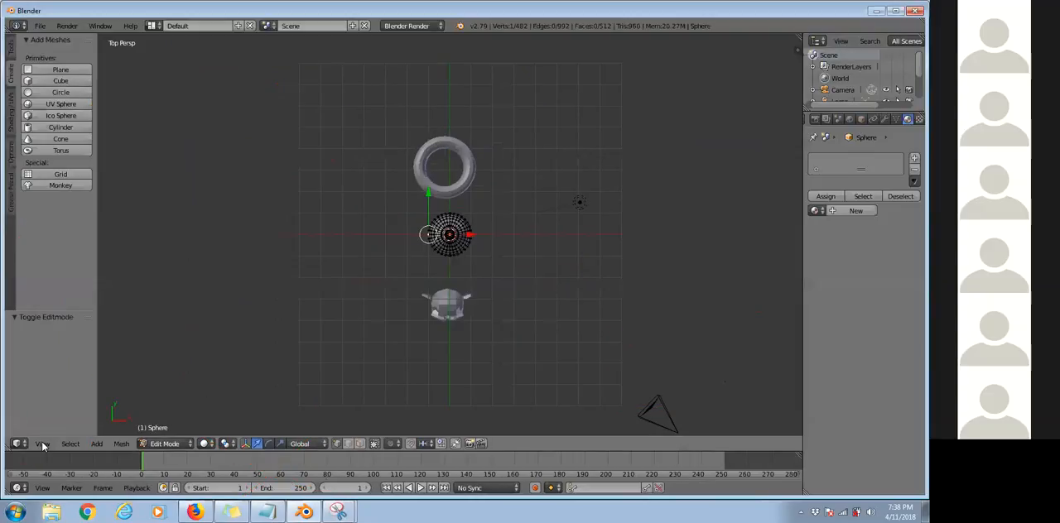
View the scene from the top, through the camera, from the bottom and from the right.
click(42, 444)
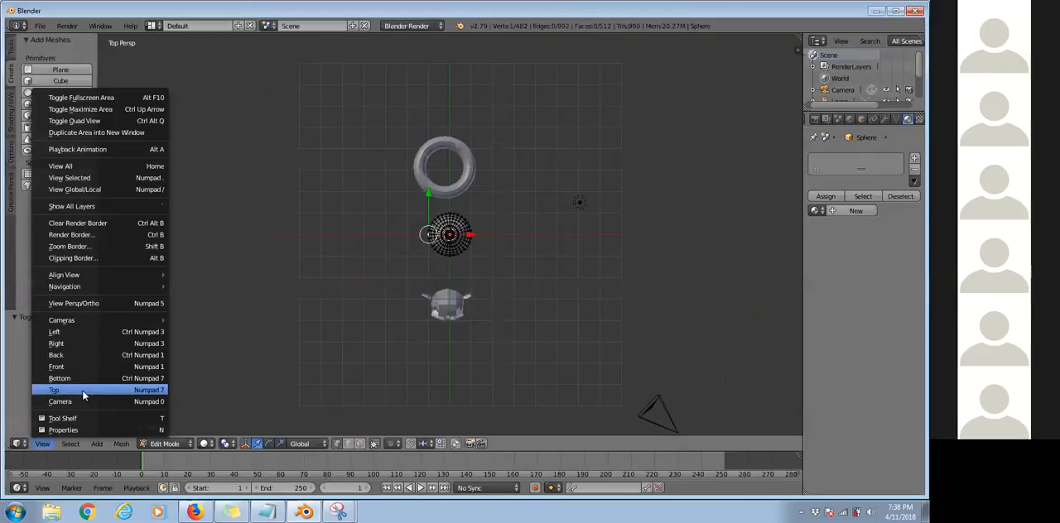
click(82, 390)
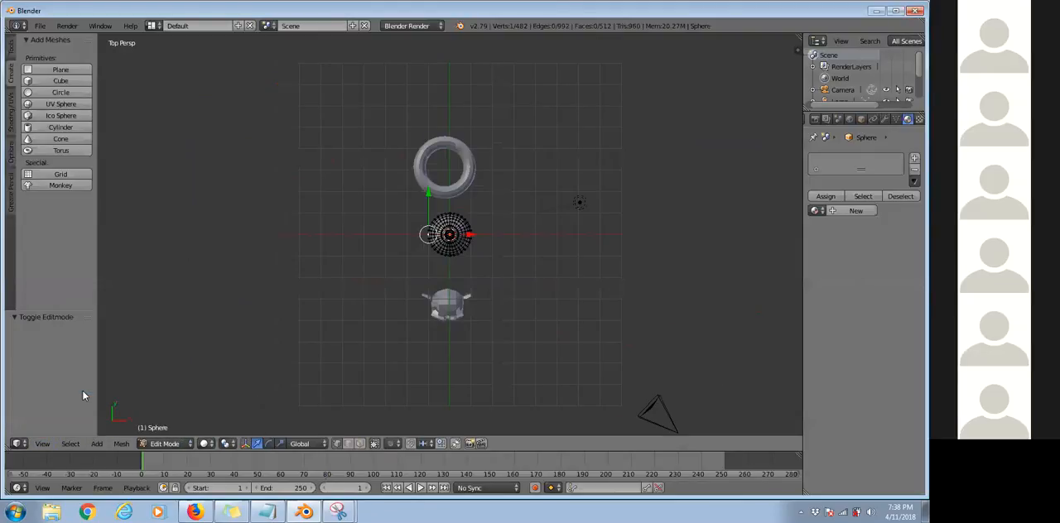
middle_drag(434, 206, 364, 265)
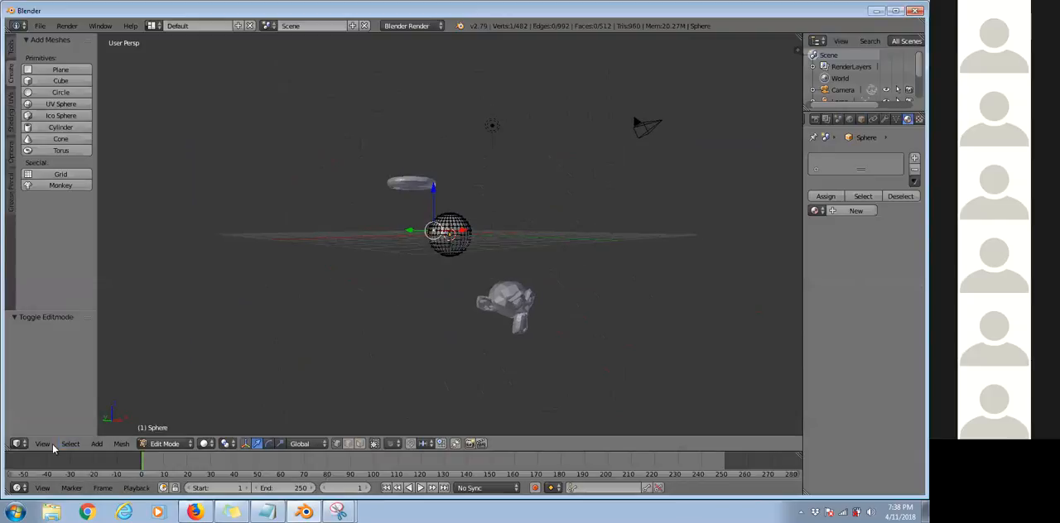
click(42, 444)
click(56, 401)
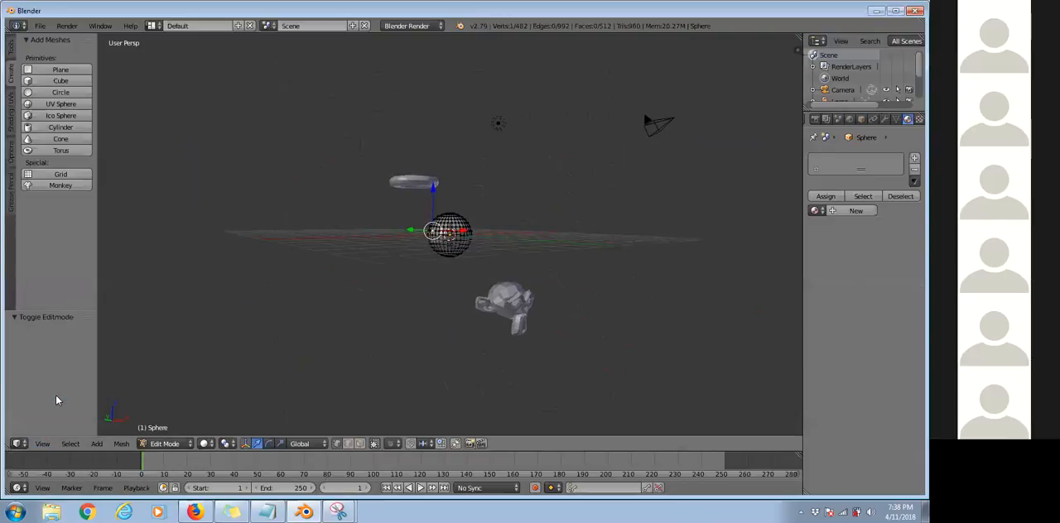
click(42, 444)
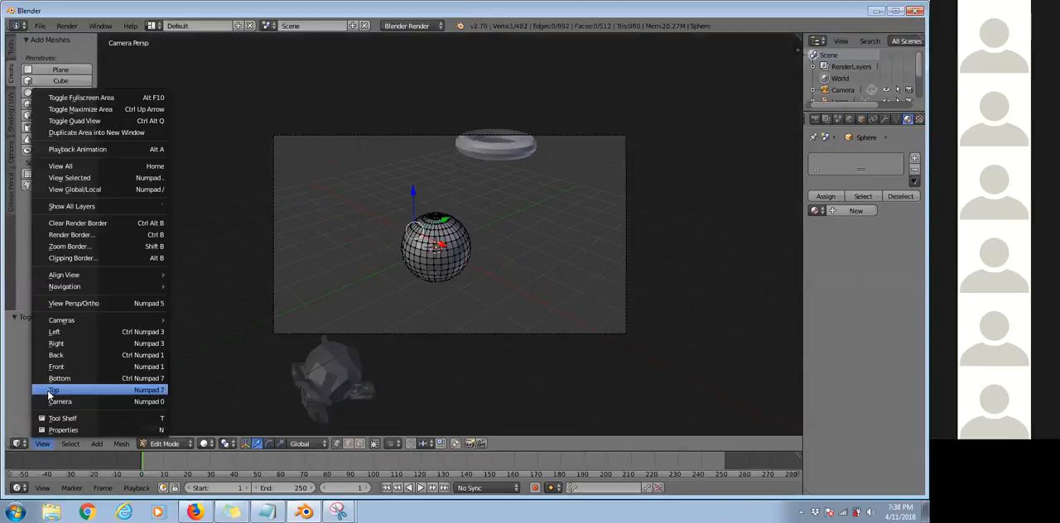
click(43, 444)
click(43, 447)
click(52, 342)
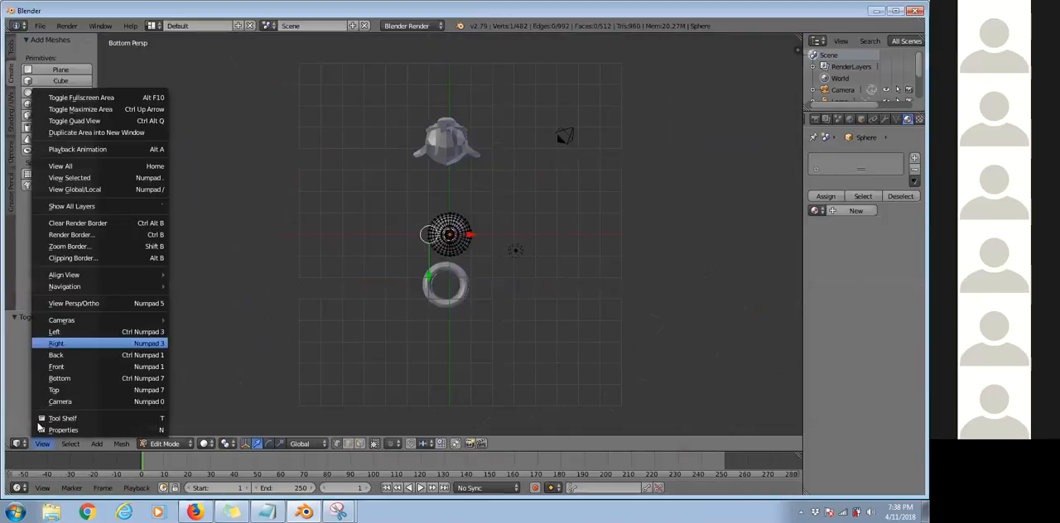
Set the viewport to the top view with orthographic projection.
click(40, 444)
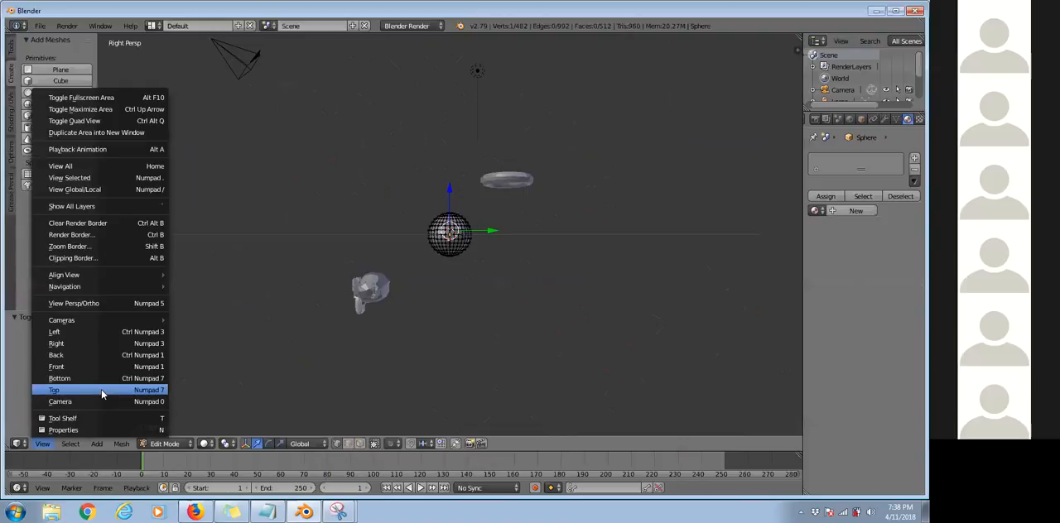
click(54, 390)
key(KP_5)
scroll(443, 217, up, 2)
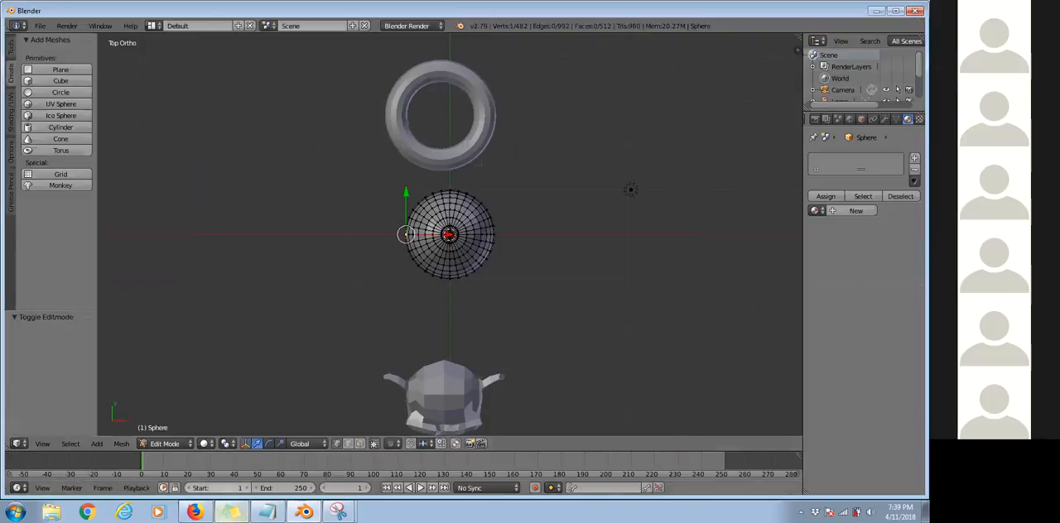
Switch to Firefox, search Google Images for "keyboard", and open the Das Keyboard 4 picture.
click(196, 512)
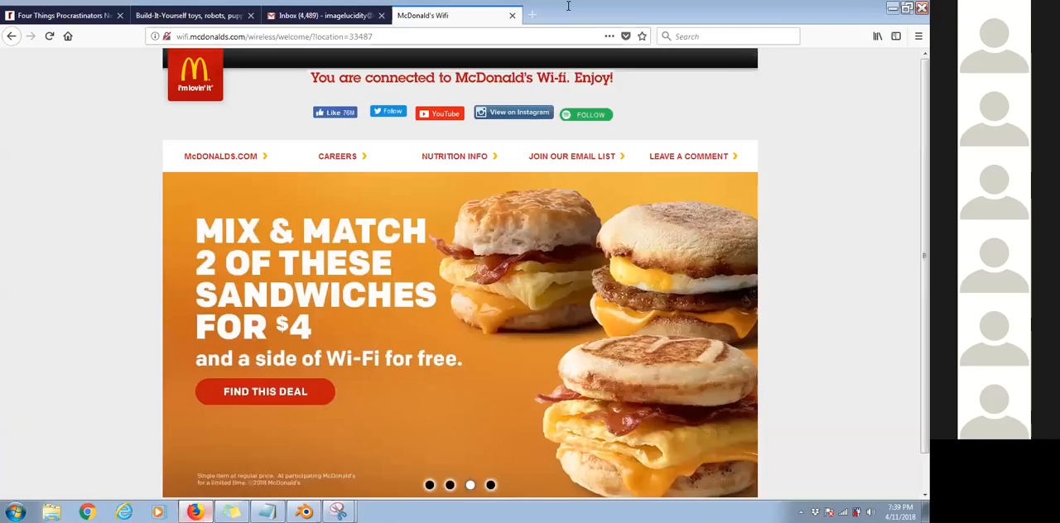
click(568, 37)
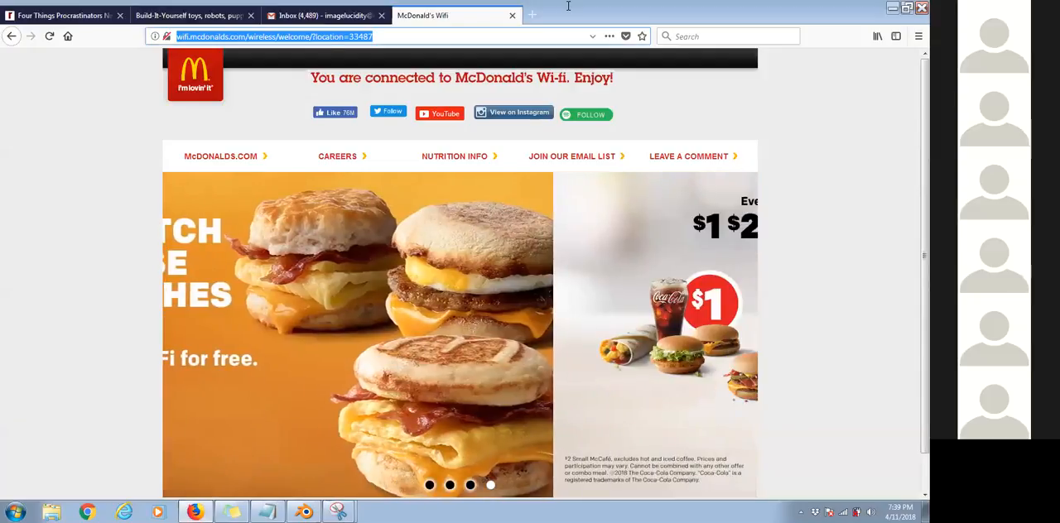
text(keyboard)
key(Return)
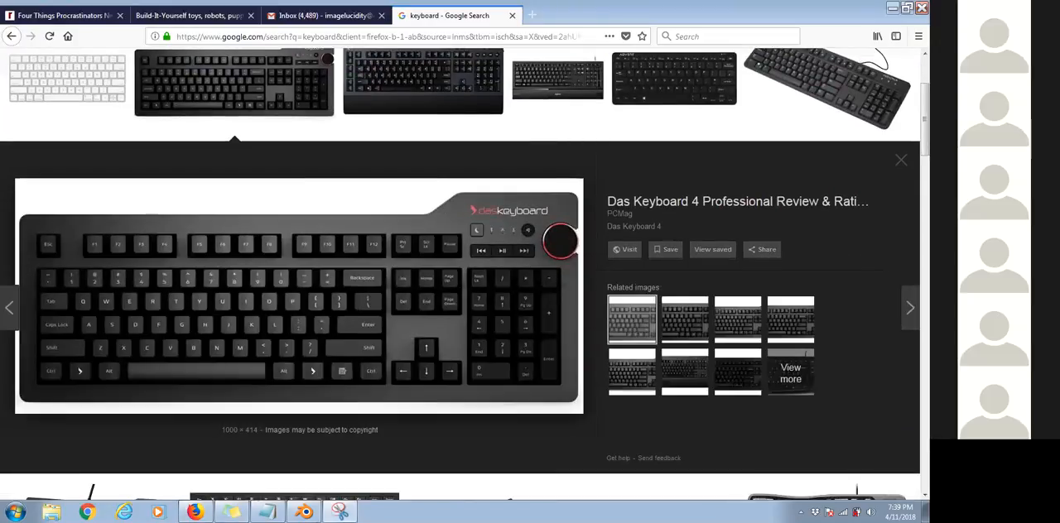
Snip the enlarged keyboard picture, outline its left Shift key in red, and return to the browser.
drag(3, 162, 589, 445)
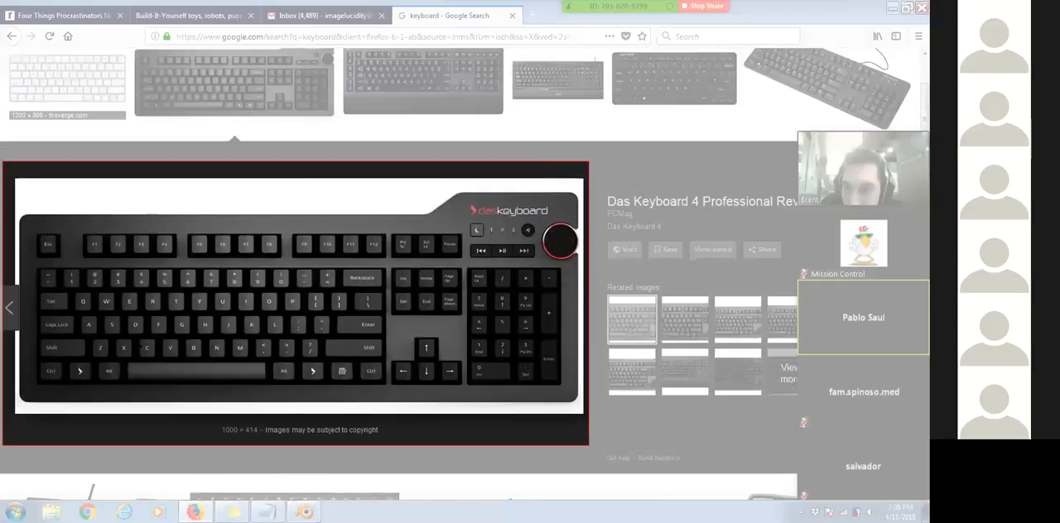
mouse_move(87, 350)
mouse_down()
mouse_move(147, 333)
mouse_move(87, 347)
mouse_up()
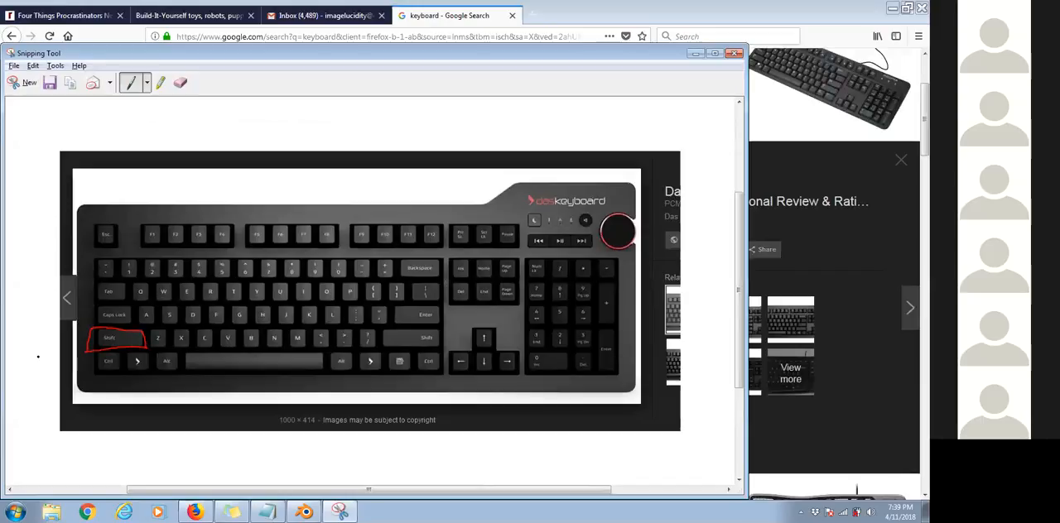
mouse_move(23, 378)
mouse_down()
mouse_move(72, 349)
mouse_move(69, 361)
mouse_up()
key(alt+Tab)
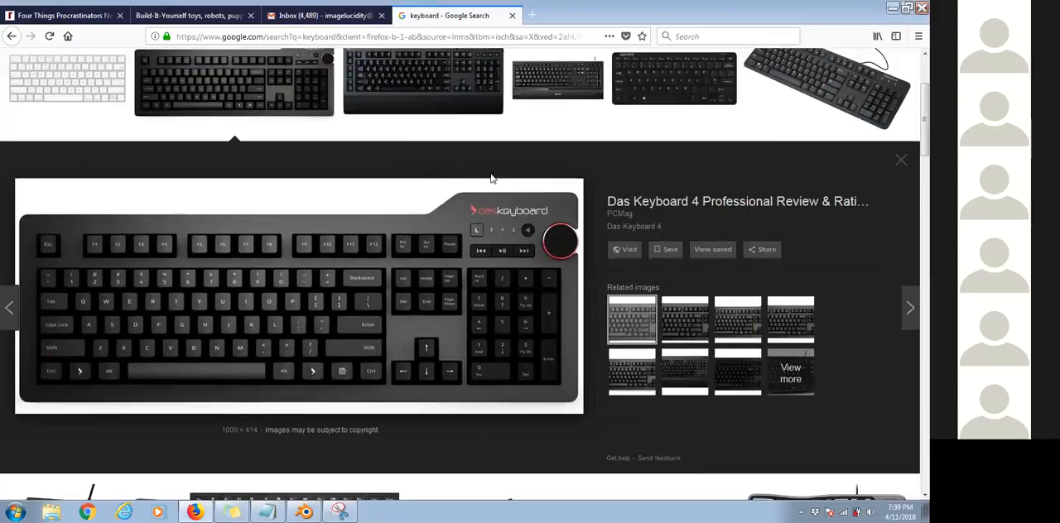
Search Google Images for "3 button mouse" in a new tab and open the black Logitech mouse picture.
scroll(406, 236, up, 1)
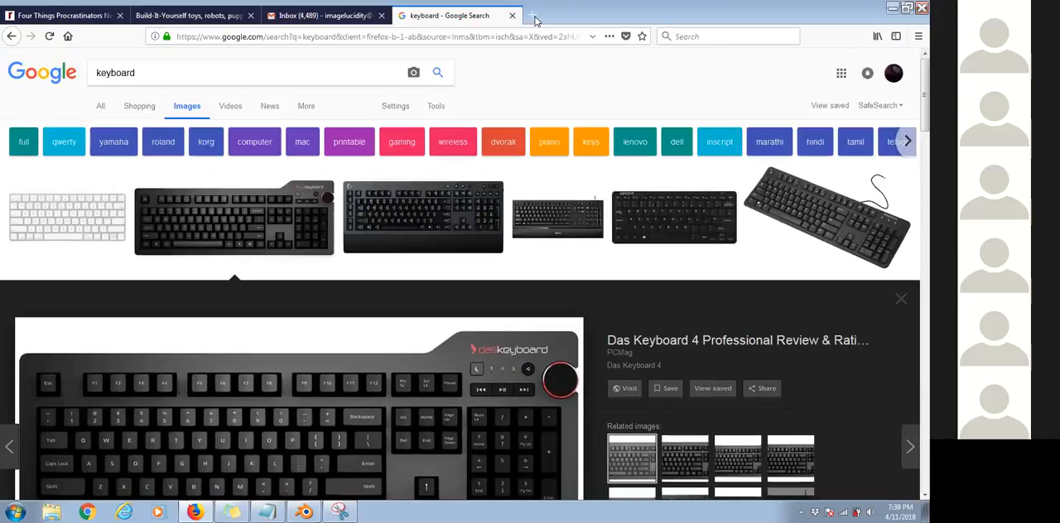
click(531, 15)
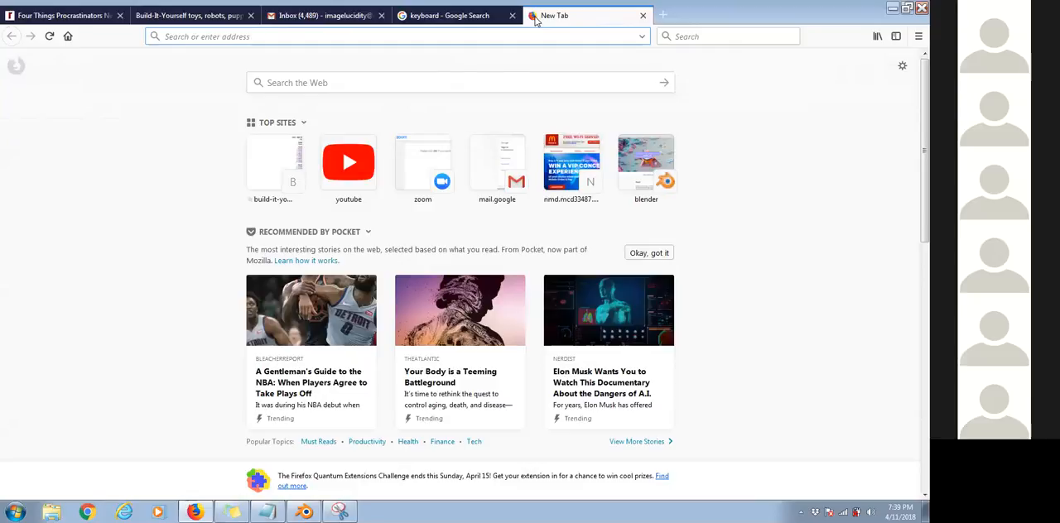
text(3 button mouse)
key(Return)
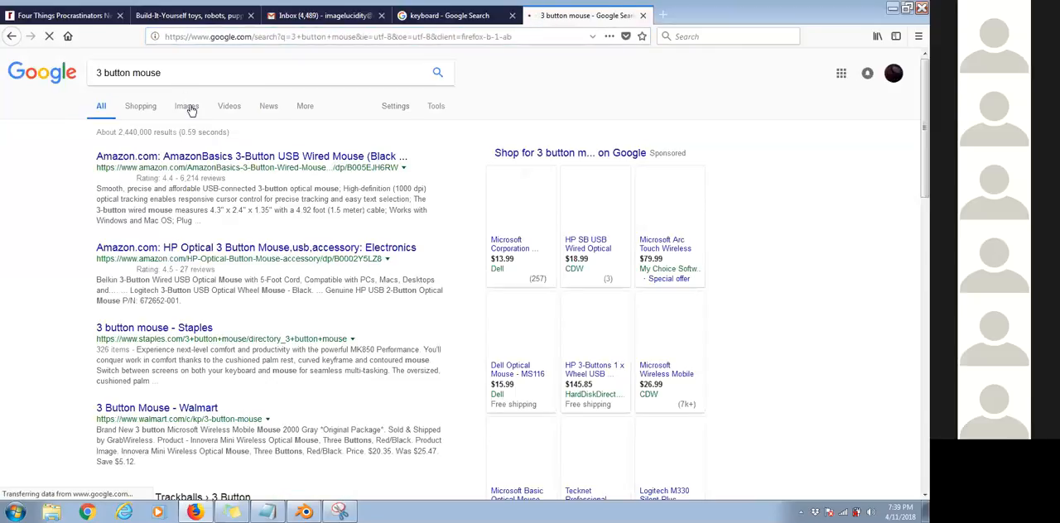
click(187, 106)
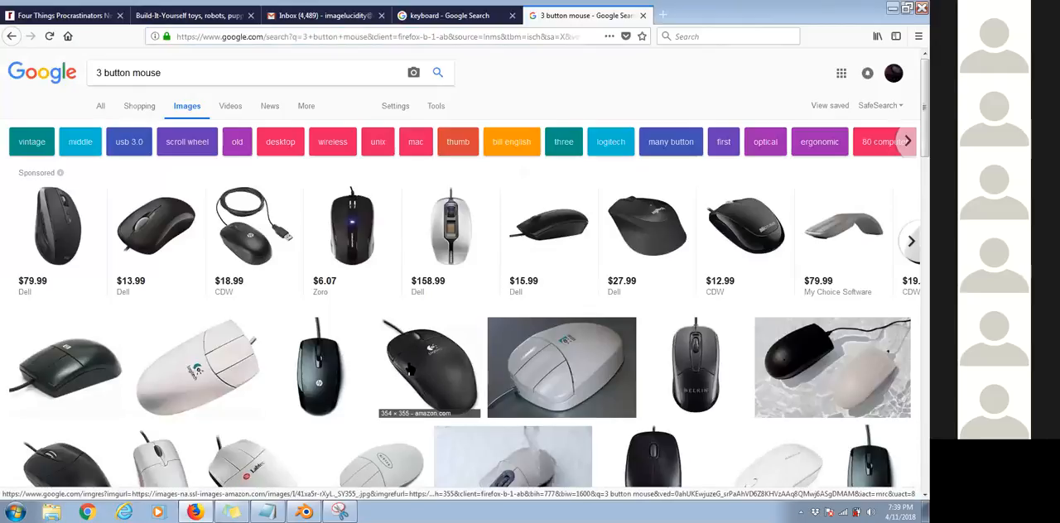
click(420, 346)
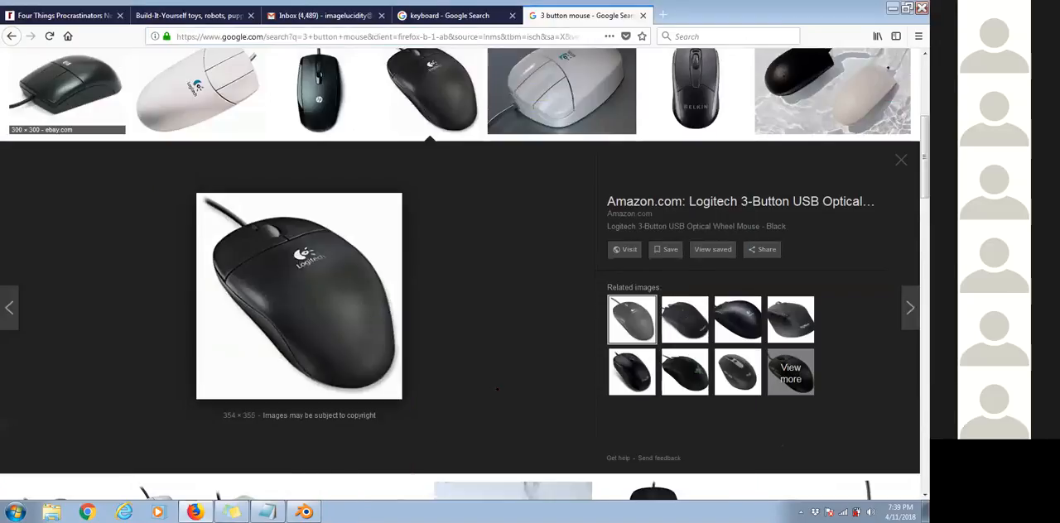
Snip the Logitech mouse picture, mark it with the red pen, and return to Blender.
drag(156, 171, 500, 392)
mouse_move(296, 197)
mouse_down()
mouse_move(329, 225)
mouse_move(276, 192)
mouse_up()
key(alt+Tab)
key(alt+Tab)
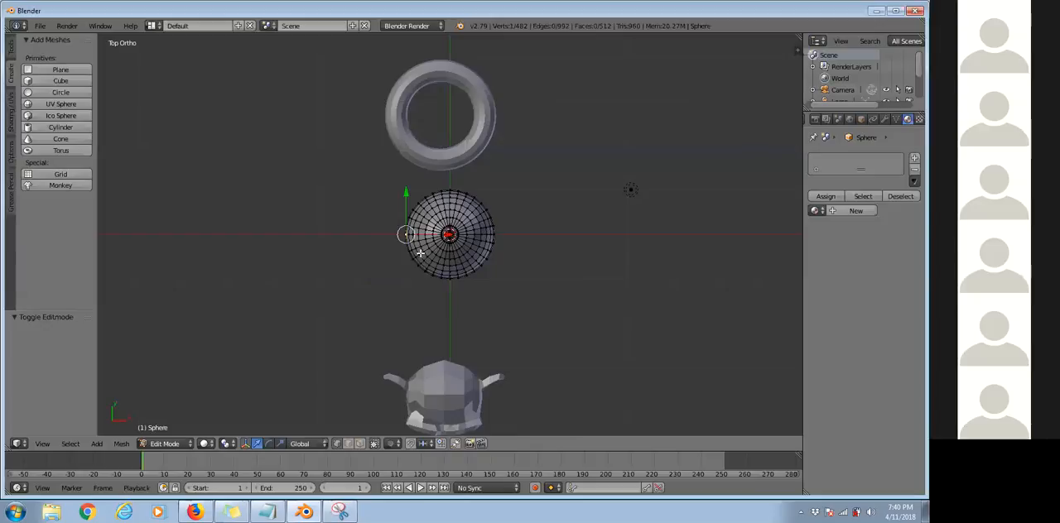
Practise selecting single vertices one at a time at different places on the sphere.
scroll(355, 237, up, 4)
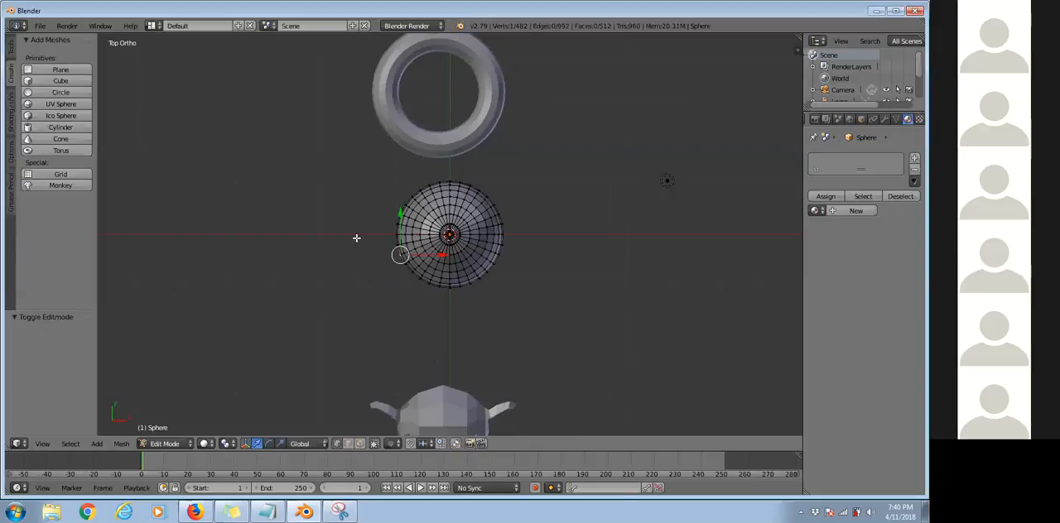
click(367, 218)
click(448, 234)
click(518, 263)
click(447, 183)
click(414, 227)
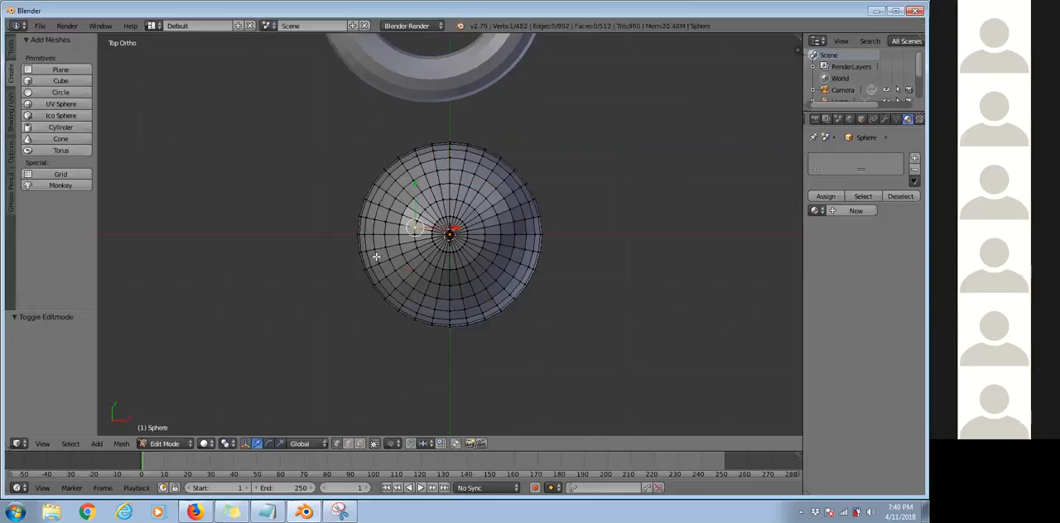
Select the two opposite vertices where the red X axis meets the sphere's outline, and check the selection from an angle.
click(356, 235)
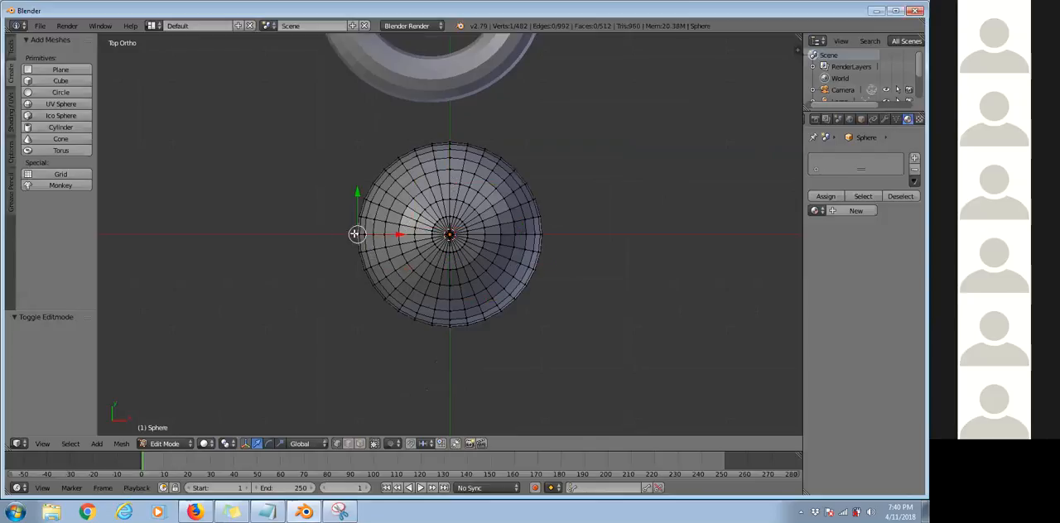
shift+right_click(550, 232)
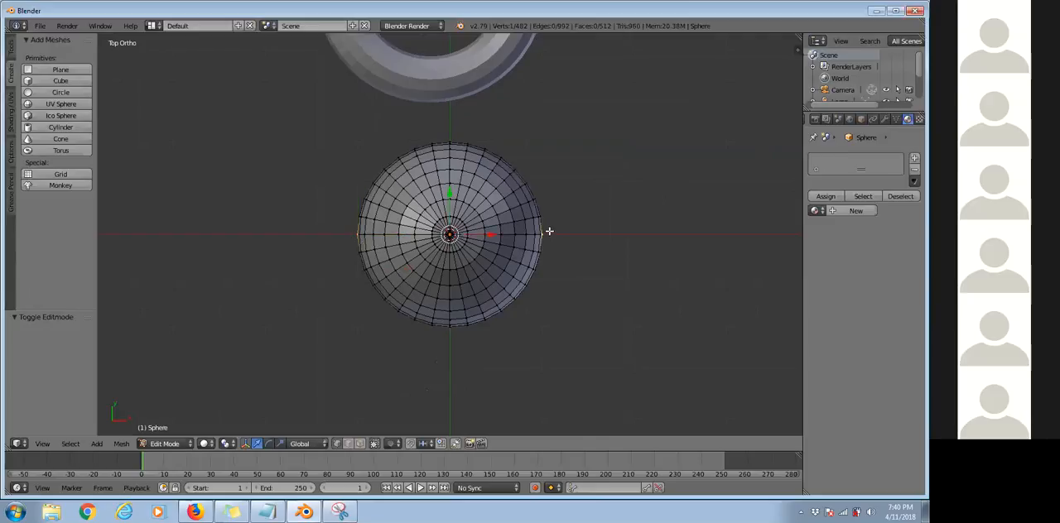
scroll(591, 239, up, 2)
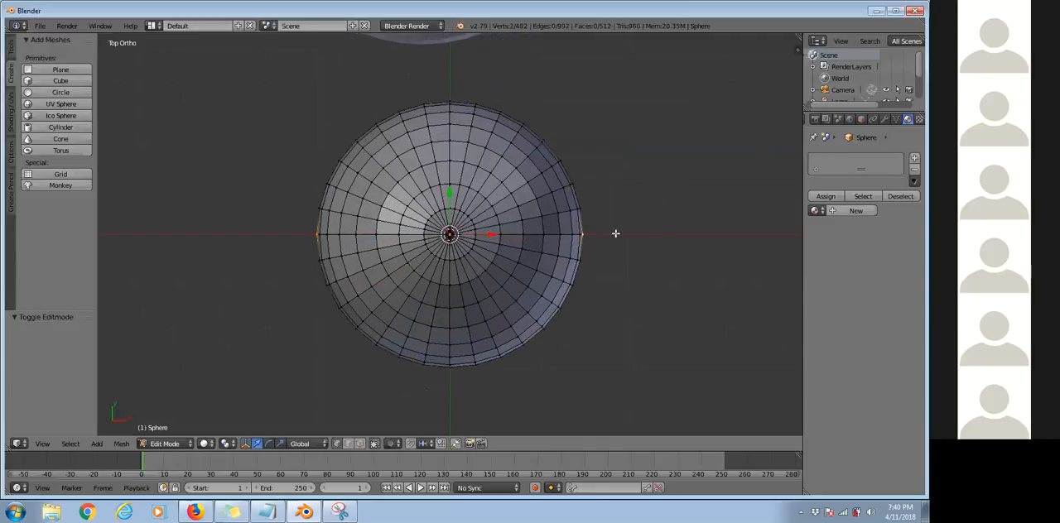
scroll(679, 234, up, 3)
right_click(674, 236)
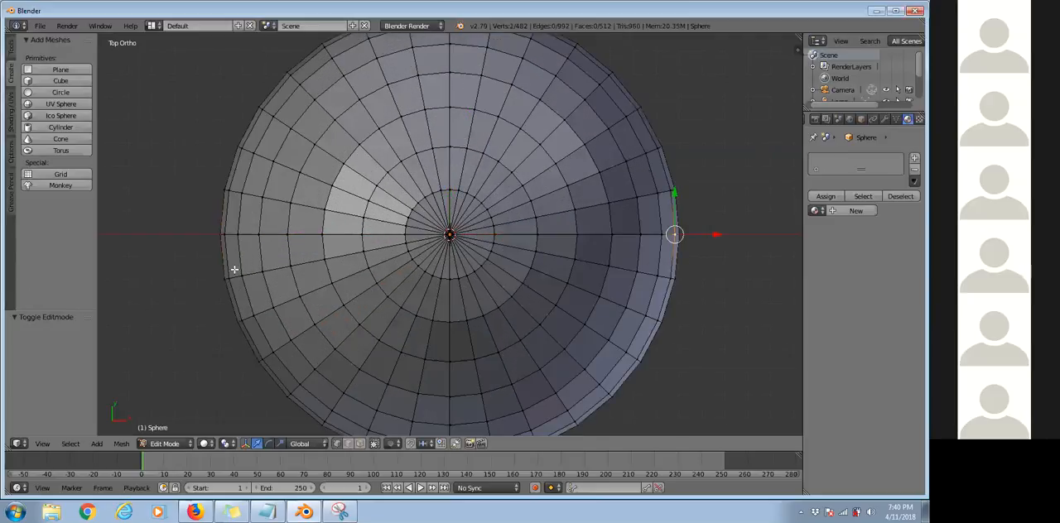
shift+right_click(217, 237)
middle_drag(385, 256, 422, 282)
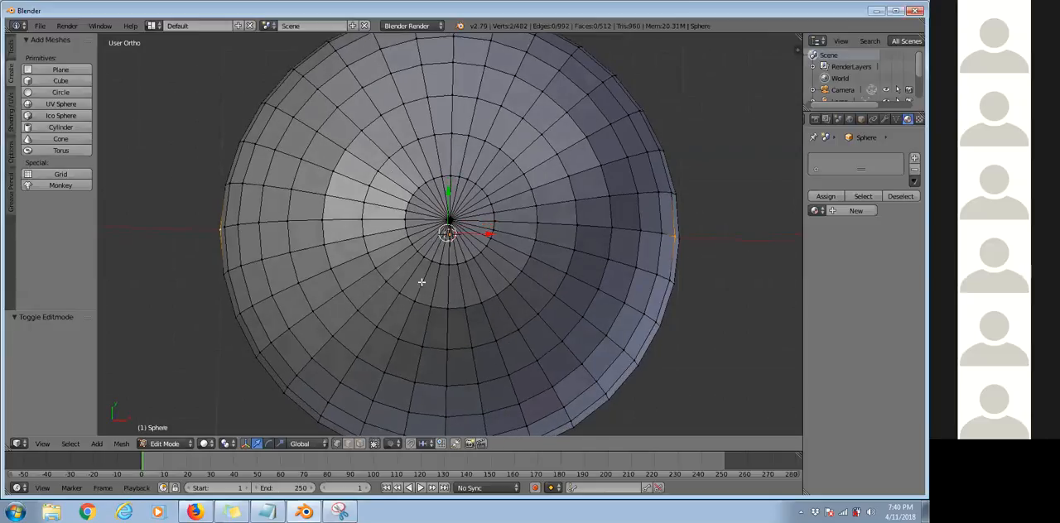
key(KP_7)
Select the sphere's top pole vertex and add nine scattered vertices around it to the selection.
right_click(217, 236)
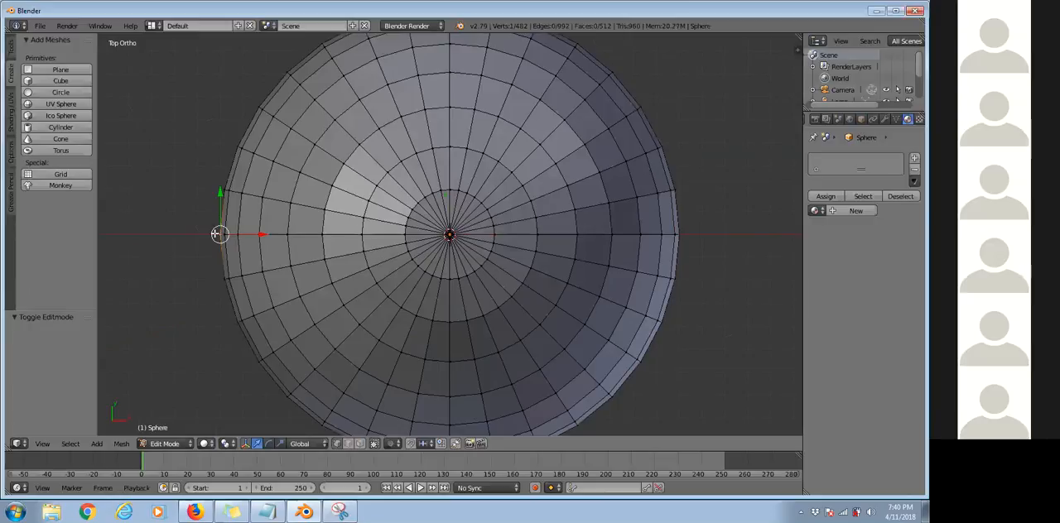
right_click(467, 224)
shift+right_click(434, 161)
shift+right_click(469, 152)
shift+right_click(567, 188)
shift+right_click(613, 235)
shift+right_click(553, 306)
shift+right_click(474, 358)
shift+right_click(358, 324)
shift+right_click(323, 235)
shift+right_click(292, 207)
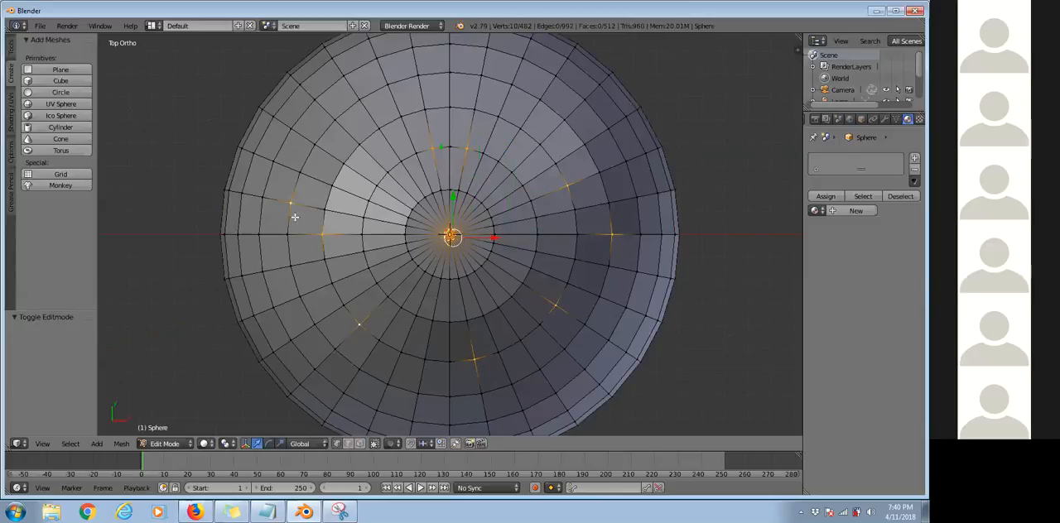
Select the two opposite outline vertices on the sphere's red X axis, and try moving them freely together.
right_click(219, 234)
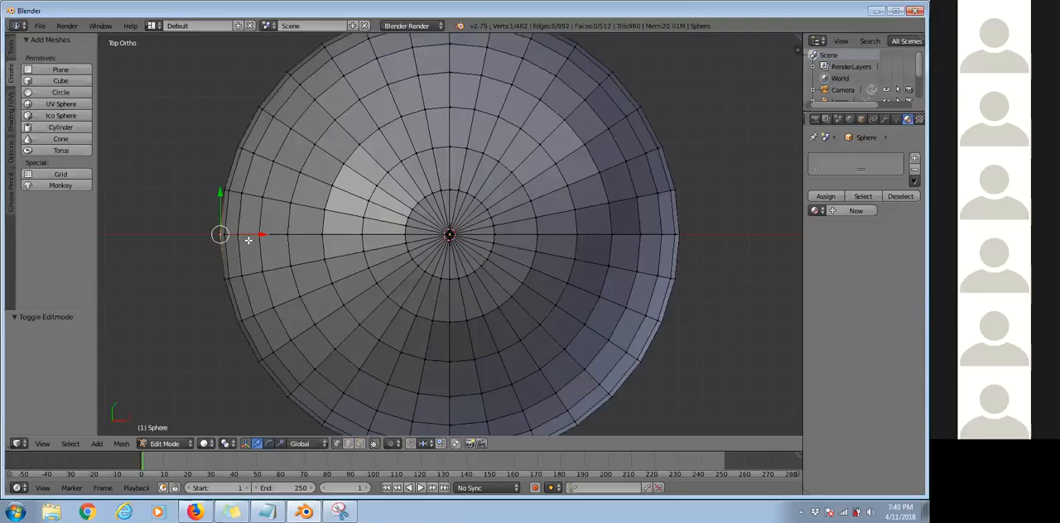
shift+right_click(688, 232)
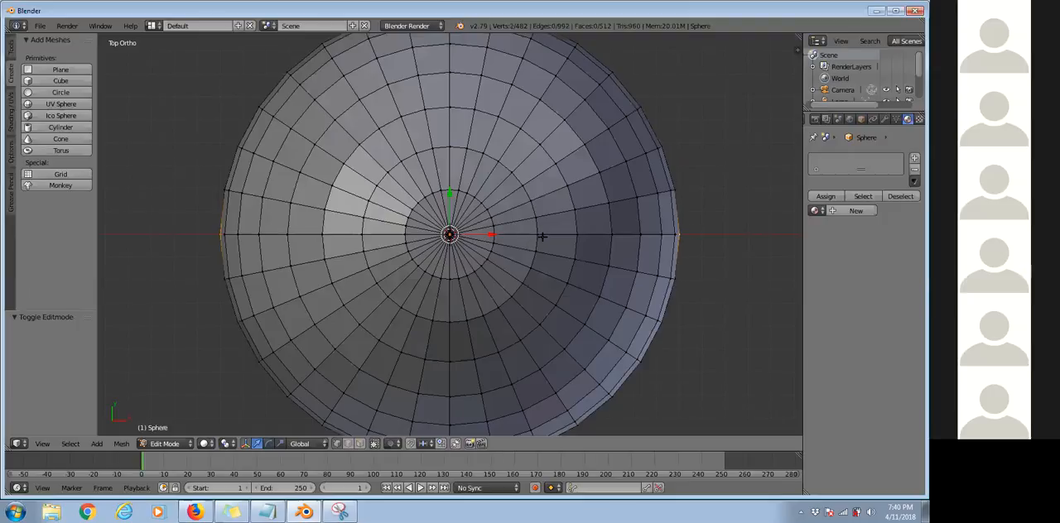
scroll(543, 237, down, 5)
key(g)
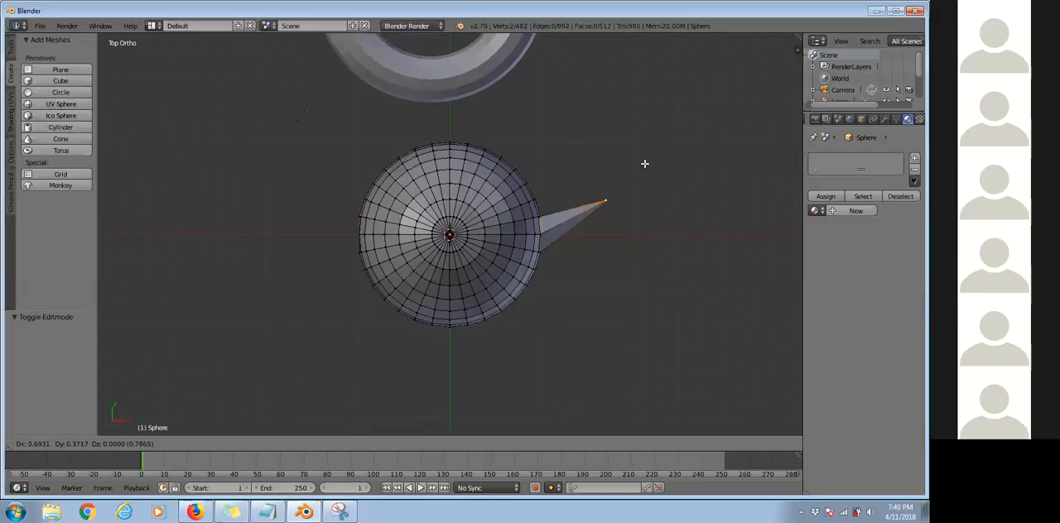
right_click(539, 145)
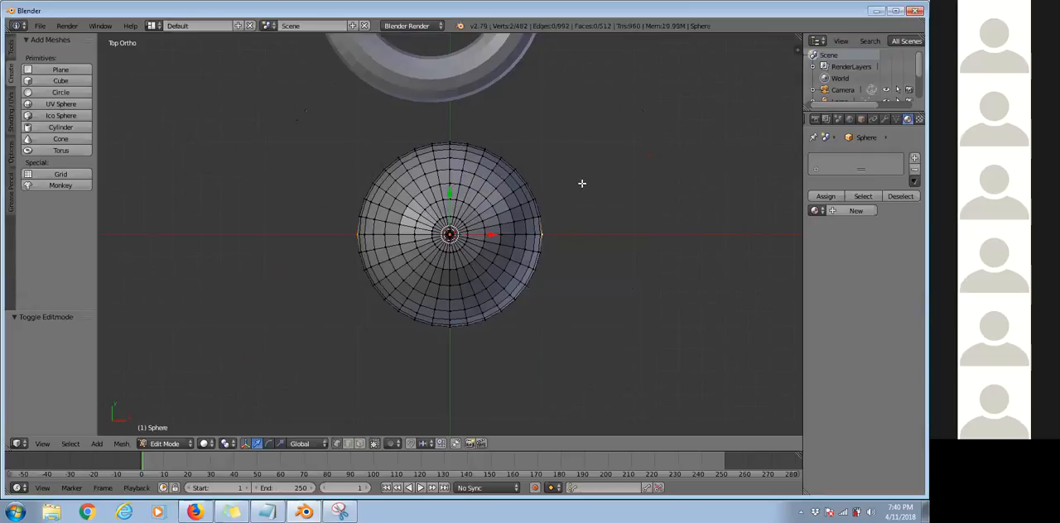
scroll(568, 223, up, 2)
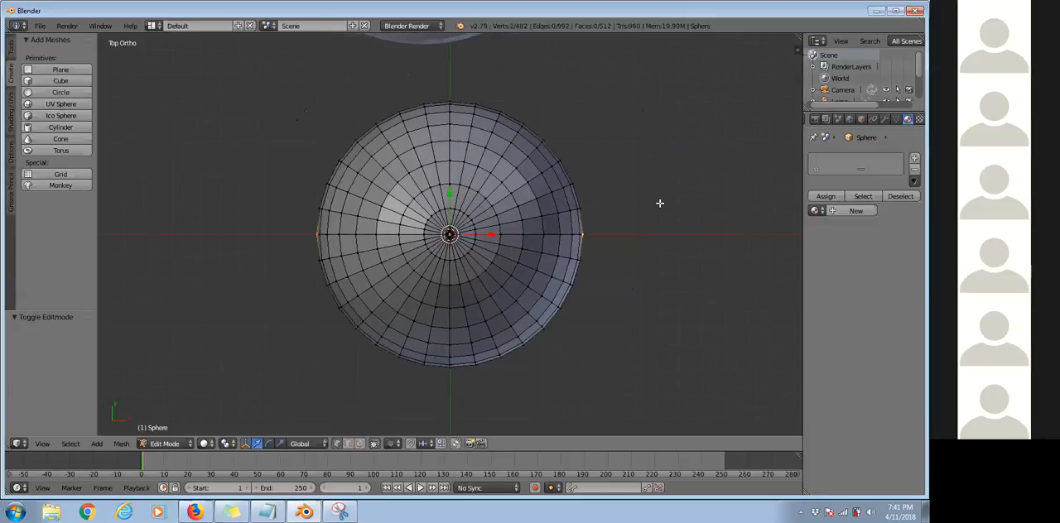
Move the two selected vertices about -0.433 along X and 1.103 along Y, and undo both moves.
key(g)
key(x)
click(434, 221)
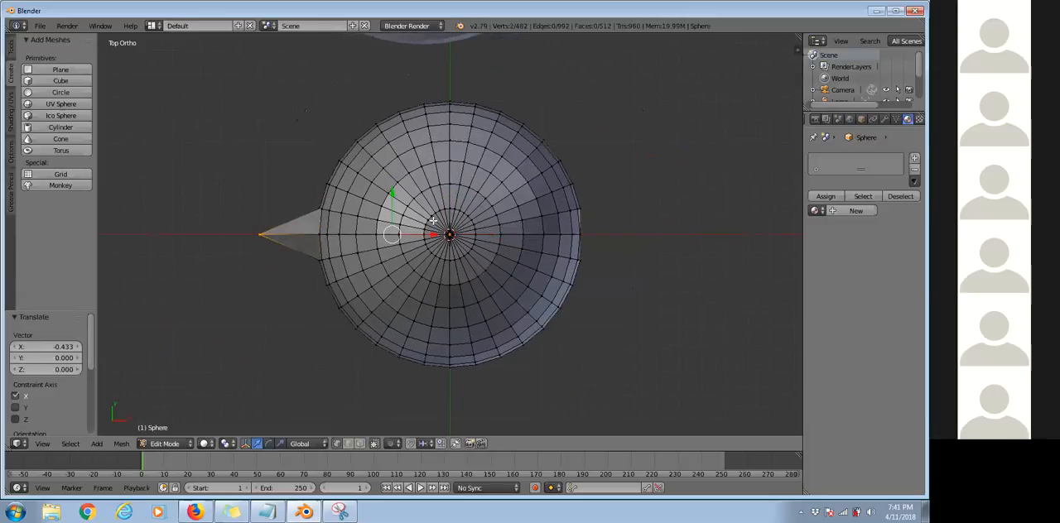
key(g)
key(y)
middle_drag(437, 168, 470, 338)
middle_drag(377, 268, 514, 194)
key(KP_7)
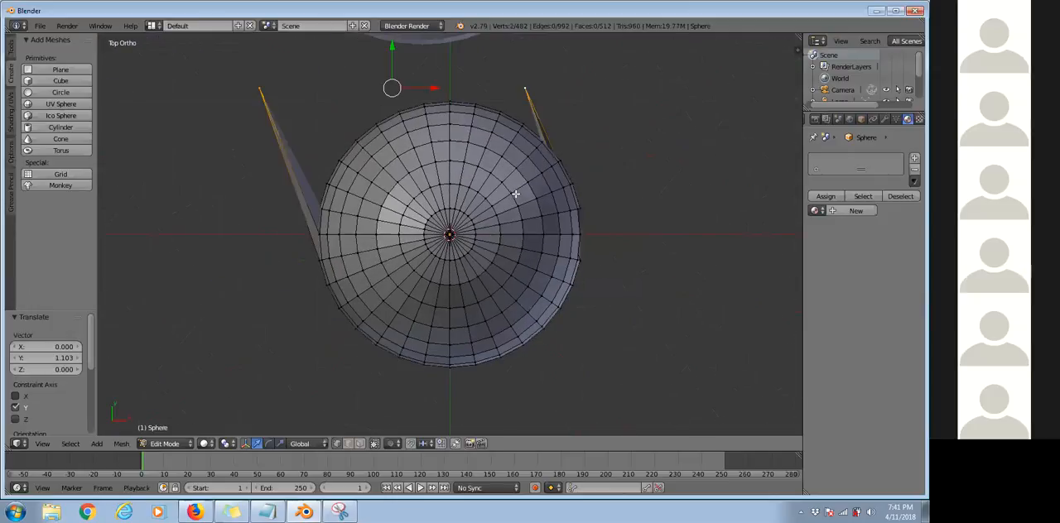
key(ctrl+z)
key(ctrl+z)
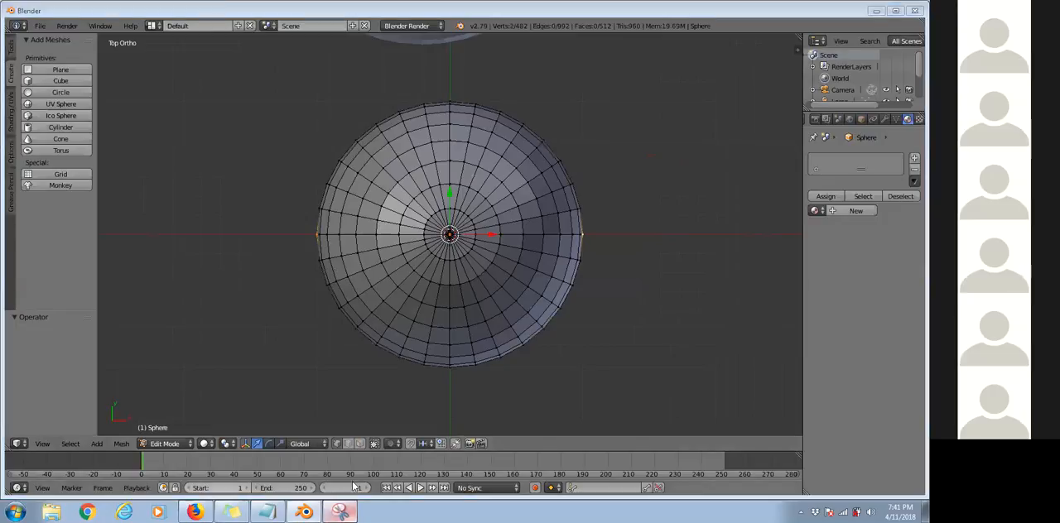
Snip the whole Blender window, write "Ctrl + Z" beside the sphere with the red pen, and return to Blender.
click(340, 512)
click(119, 102)
drag(9, 9, 921, 499)
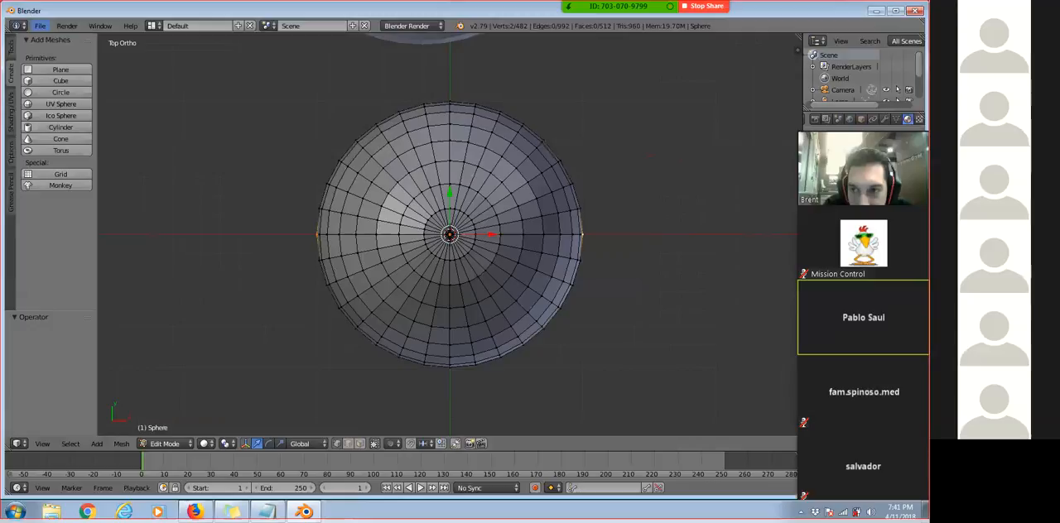
mouse_move(220, 205)
mouse_down()
mouse_move(216, 231)
mouse_move(236, 236)
mouse_up()
drag(226, 219, 252, 218)
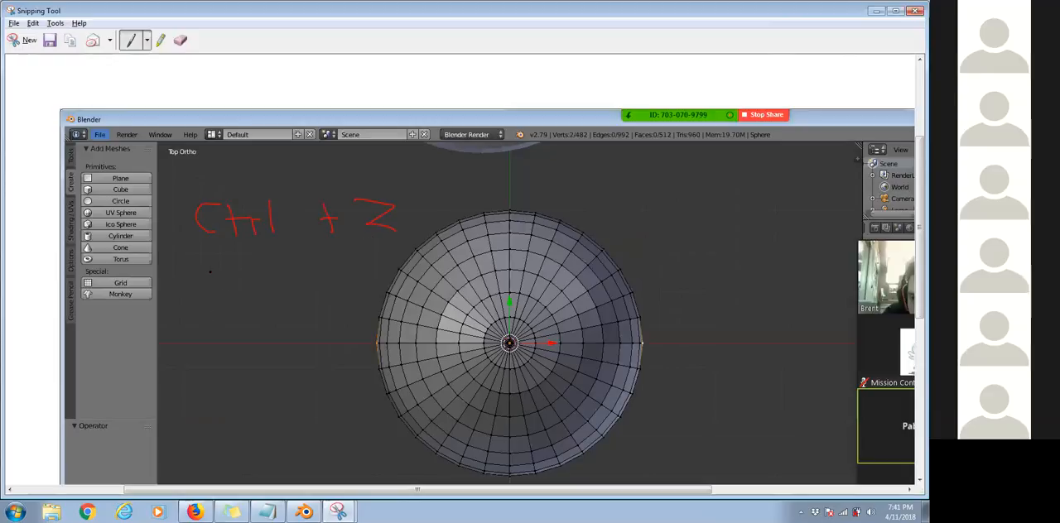
key(alt+Tab)
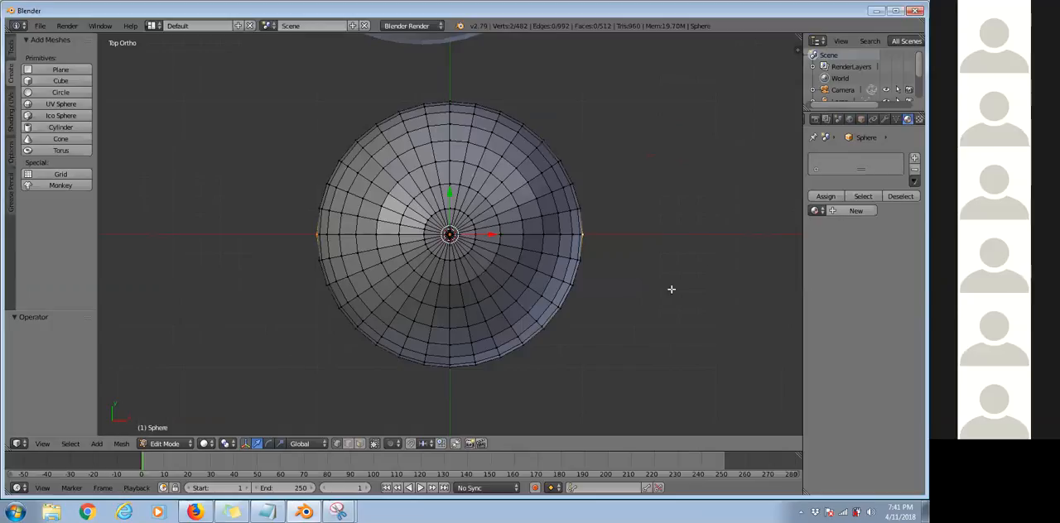
Move the two vertices about -2.38 in X and -0.94 in Y, rotate them -73.5°, scale them, and undo everything back in top view.
key(e)
click(327, 373)
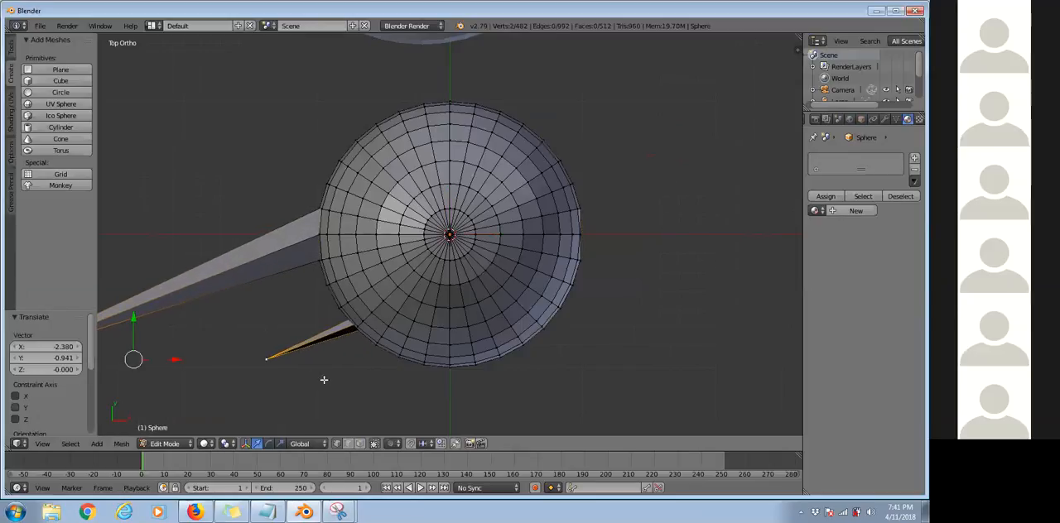
key(r)
click(249, 116)
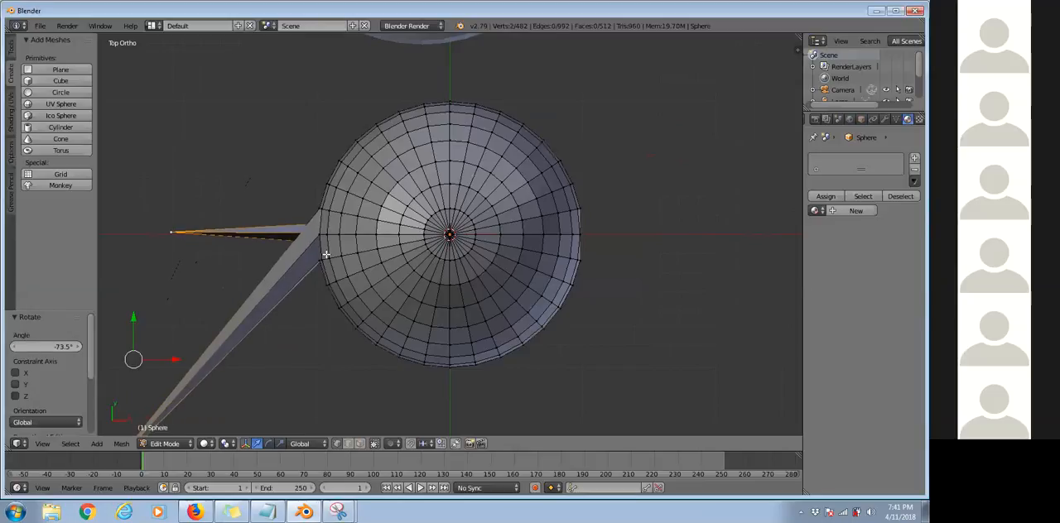
scroll(561, 308, down, 4)
key(s)
click(561, 309)
scroll(514, 343, down, 6)
middle_drag(513, 343, 465, 303)
key(ctrl+z)
key(ctrl+z)
key(ctrl+z)
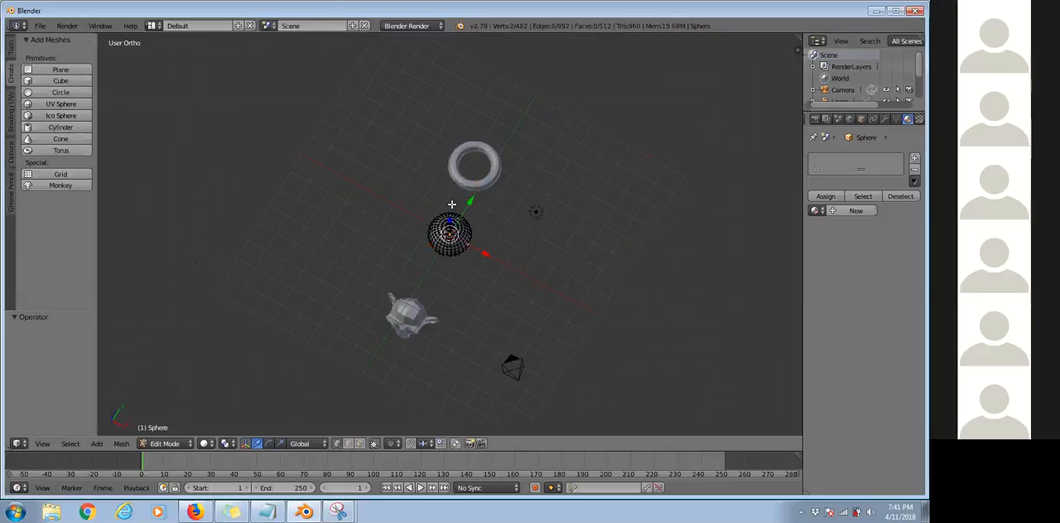
scroll(400, 235, up, 2)
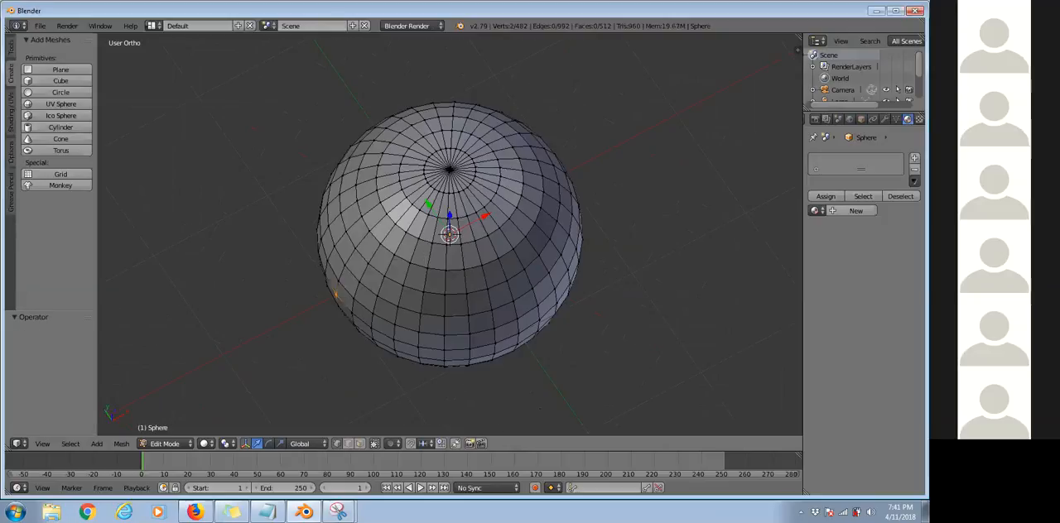
key(KP_7)
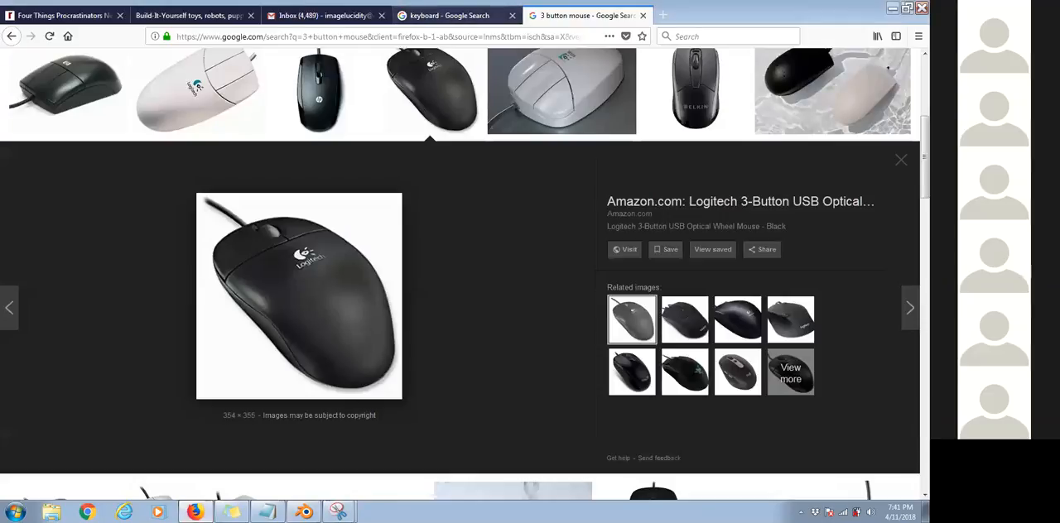
Switch to the keyboard image results in Firefox and snip the enlarged Das Keyboard picture.
click(450, 15)
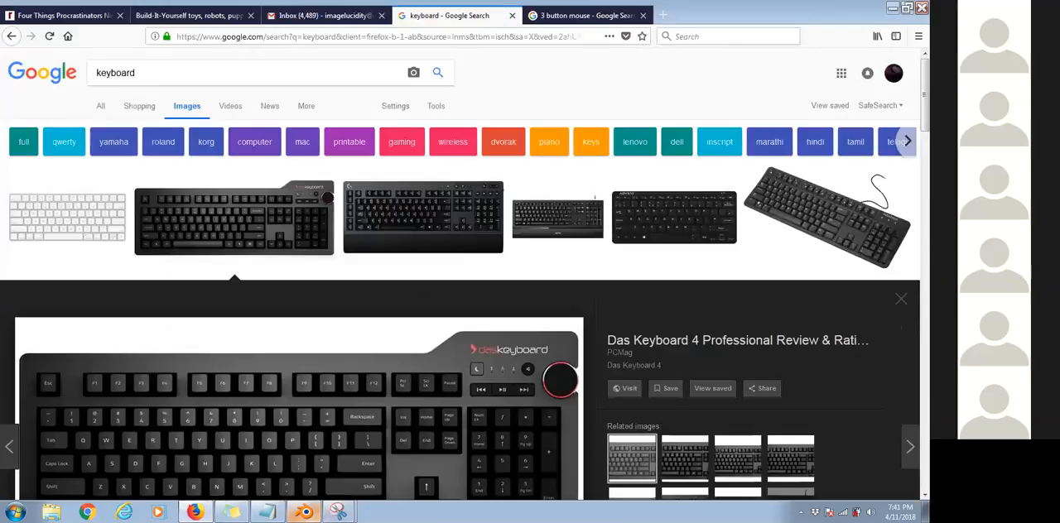
scroll(464, 273, down, 2)
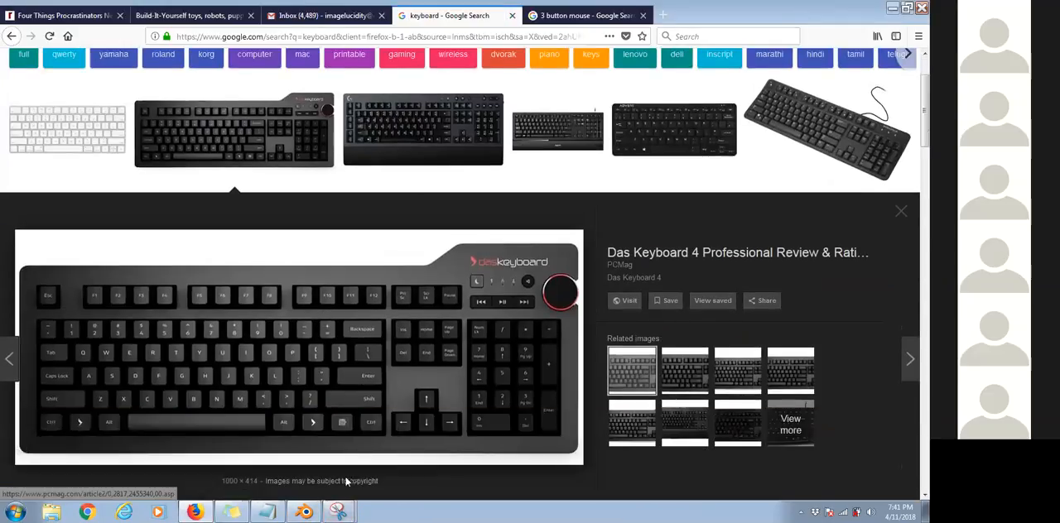
scroll(463, 274, down, 1)
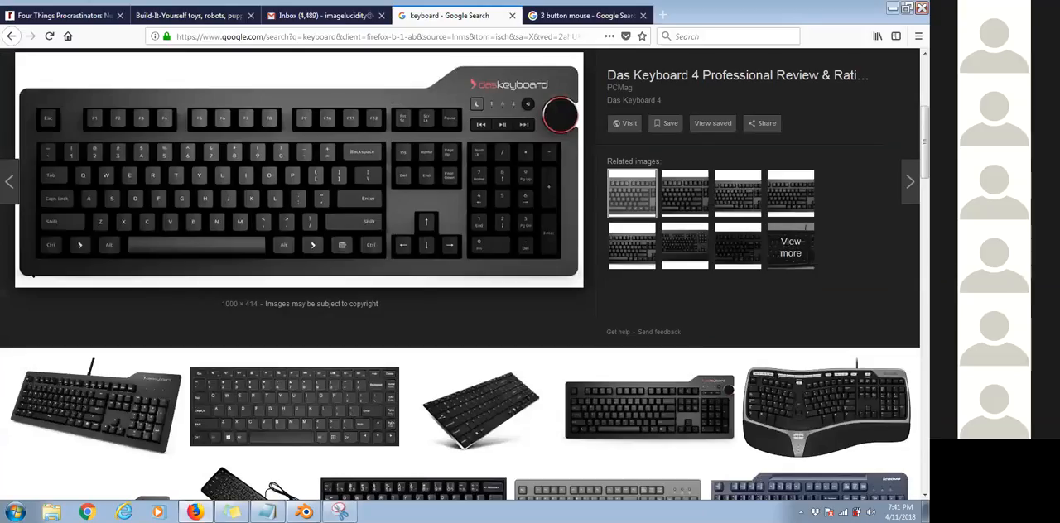
drag(14, 81, 586, 280)
Circle the Ctrl and Z keys in red on the keyboard snip, highlight both in yellow, and return to Blender.
mouse_move(79, 267)
mouse_down()
mouse_move(80, 282)
mouse_move(83, 267)
mouse_up()
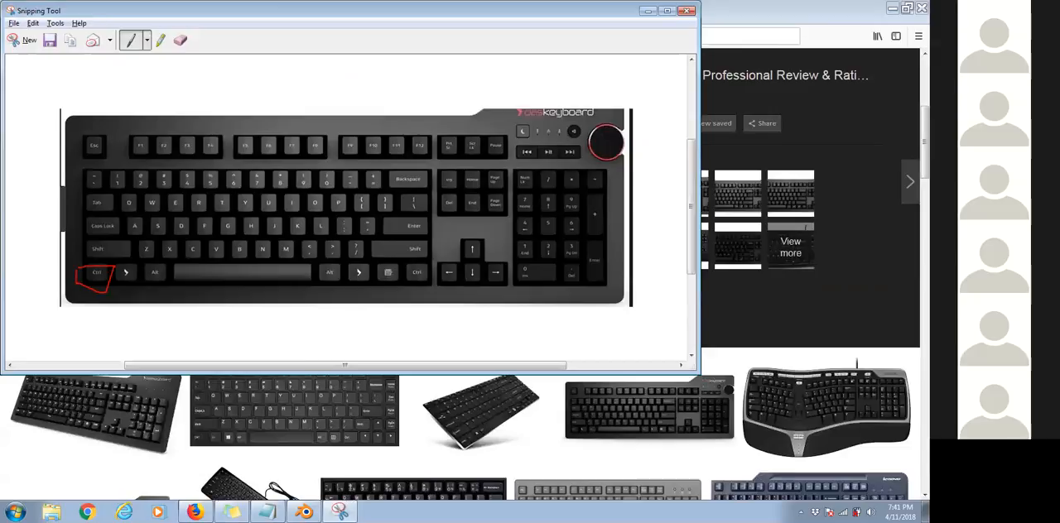
drag(137, 244, 146, 257)
click(159, 41)
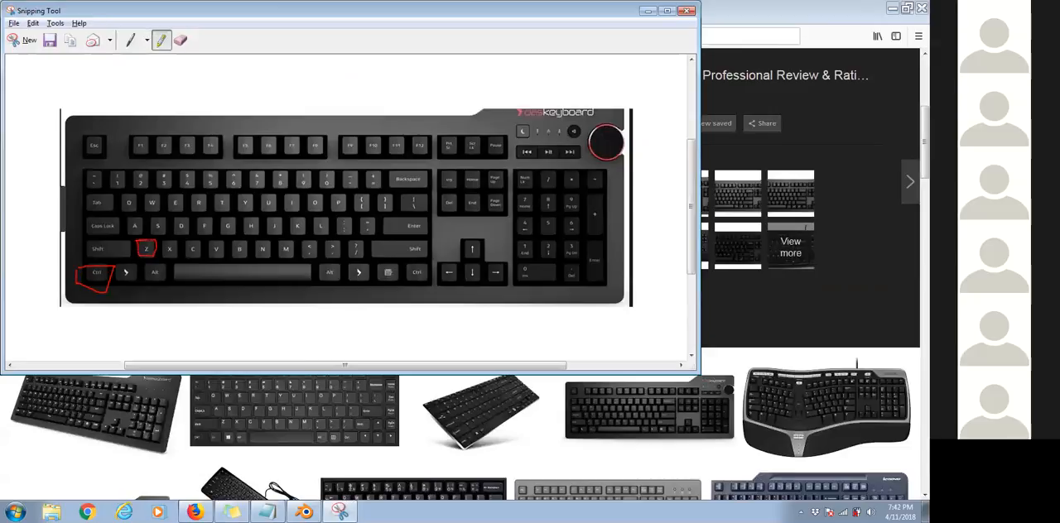
drag(89, 273, 152, 250)
drag(602, 21, 636, 151)
click(683, 144)
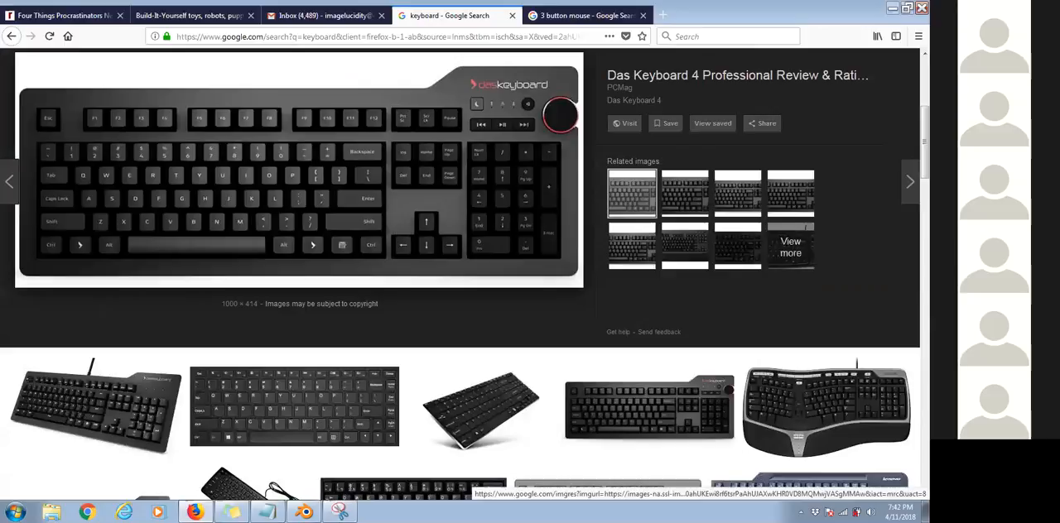
click(304, 512)
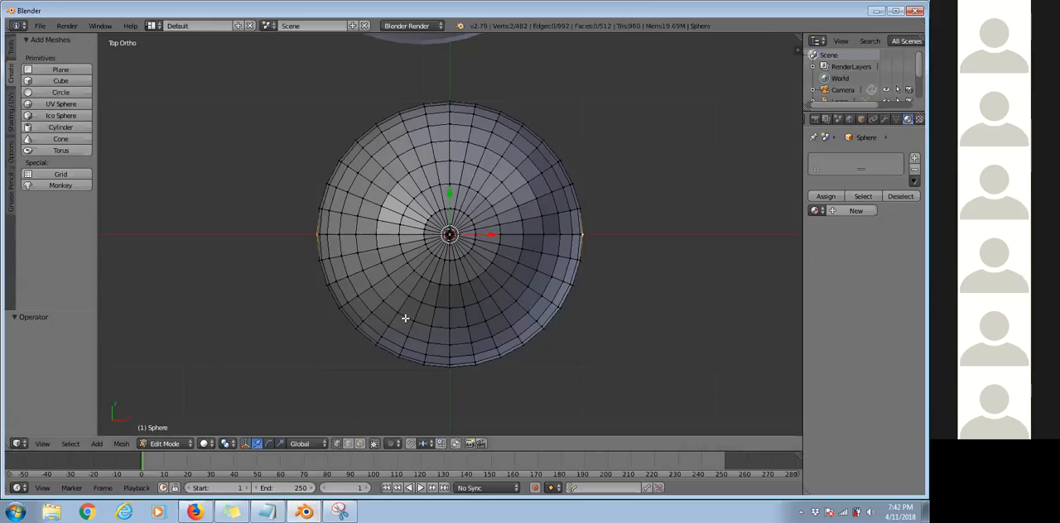
Snip the lower part of the Blender window, highlight and circle the Proportional Editing control, and return to Blender.
click(340, 512)
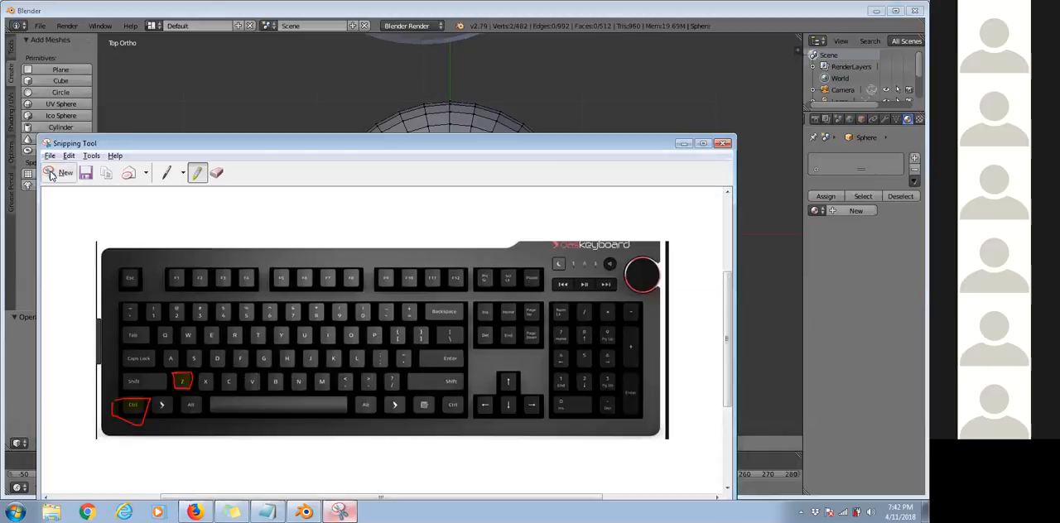
click(340, 512)
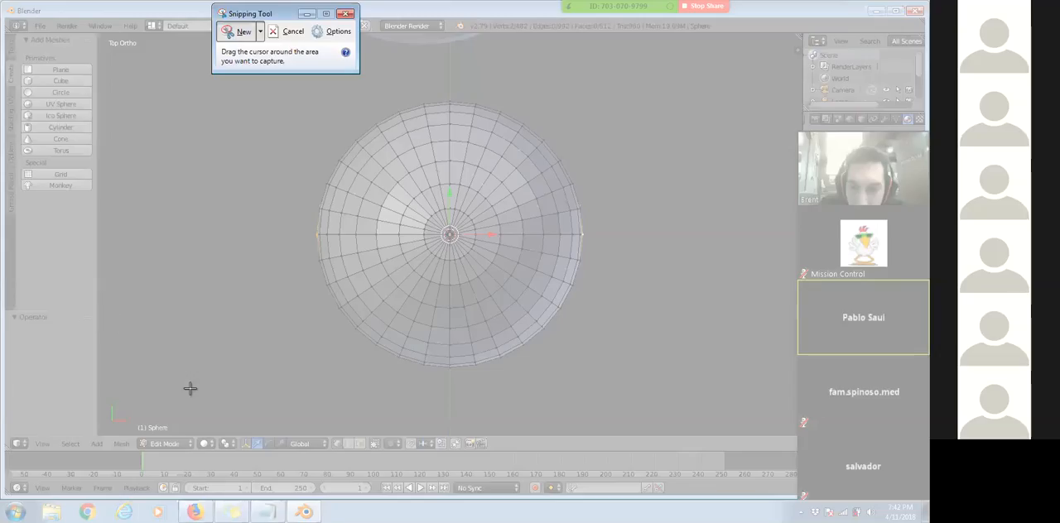
drag(92, 320, 586, 522)
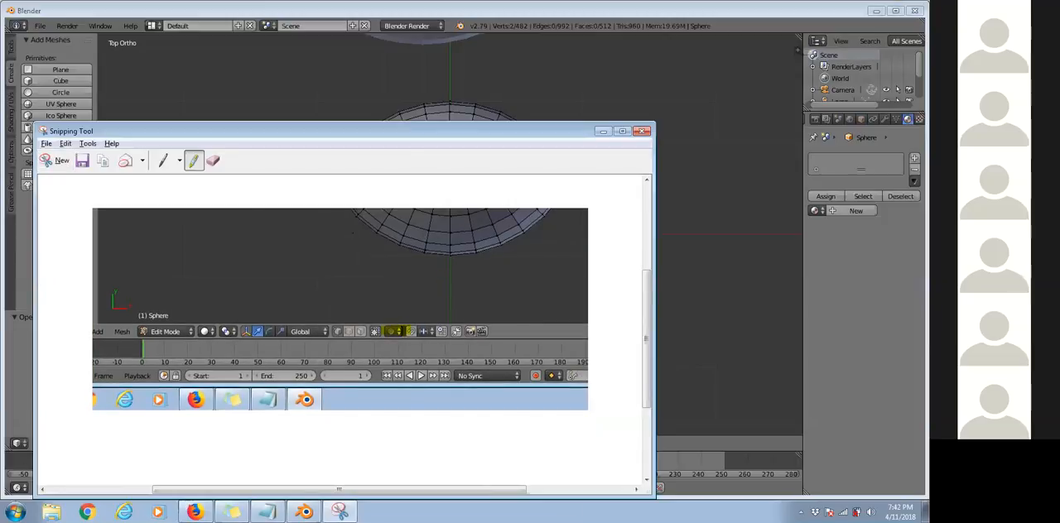
drag(386, 327, 379, 351)
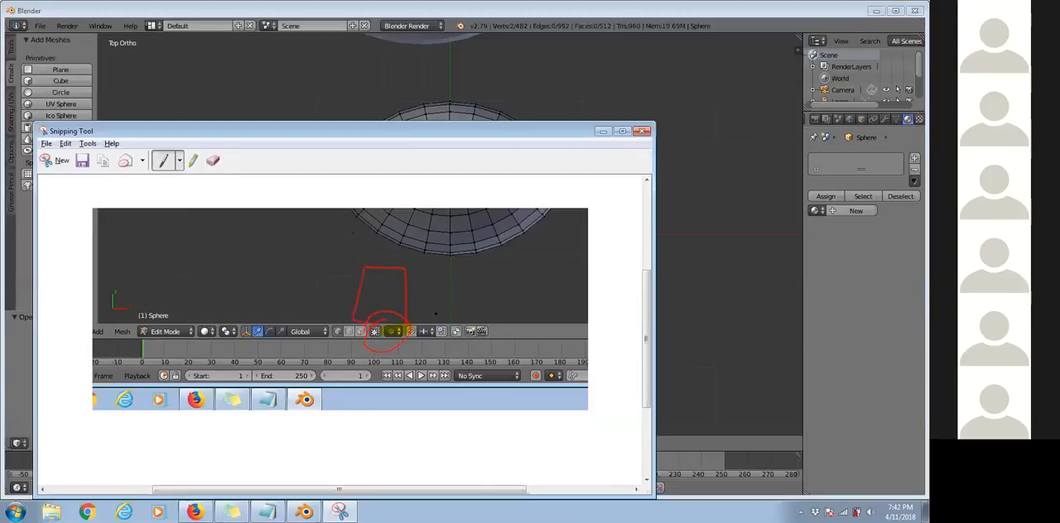
drag(380, 294, 391, 301)
key(alt+Tab)
Enable Proportional Editing for the sphere's mesh and look through its falloff types.
click(395, 445)
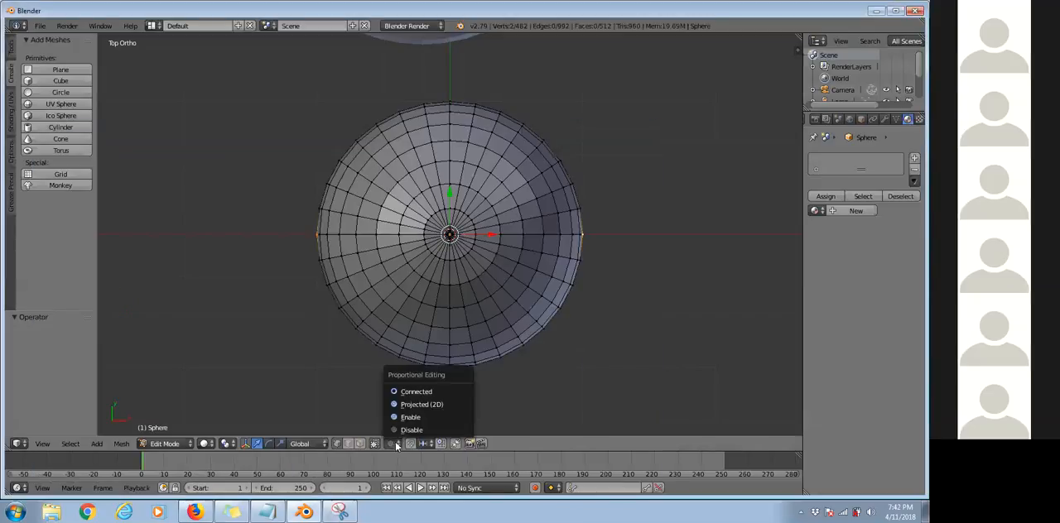
click(430, 418)
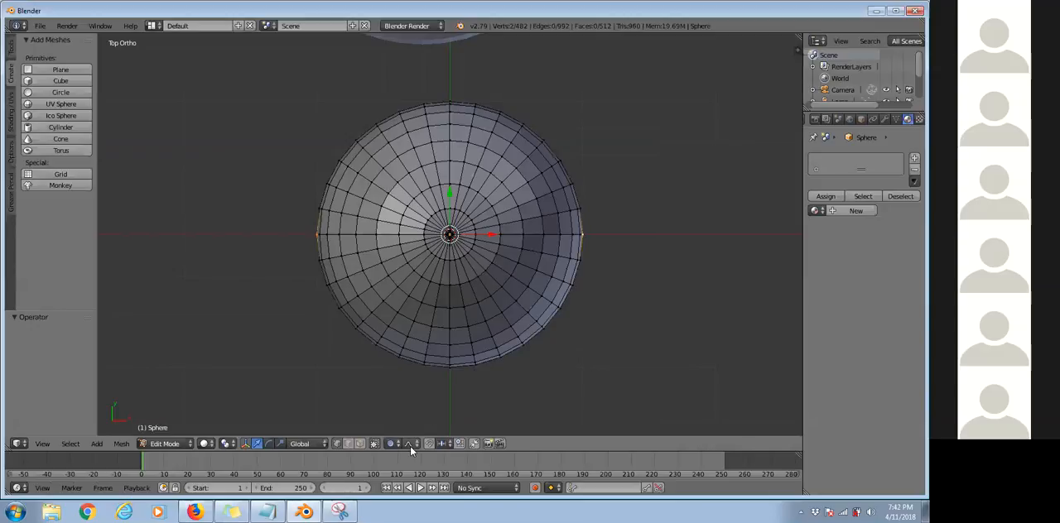
click(410, 445)
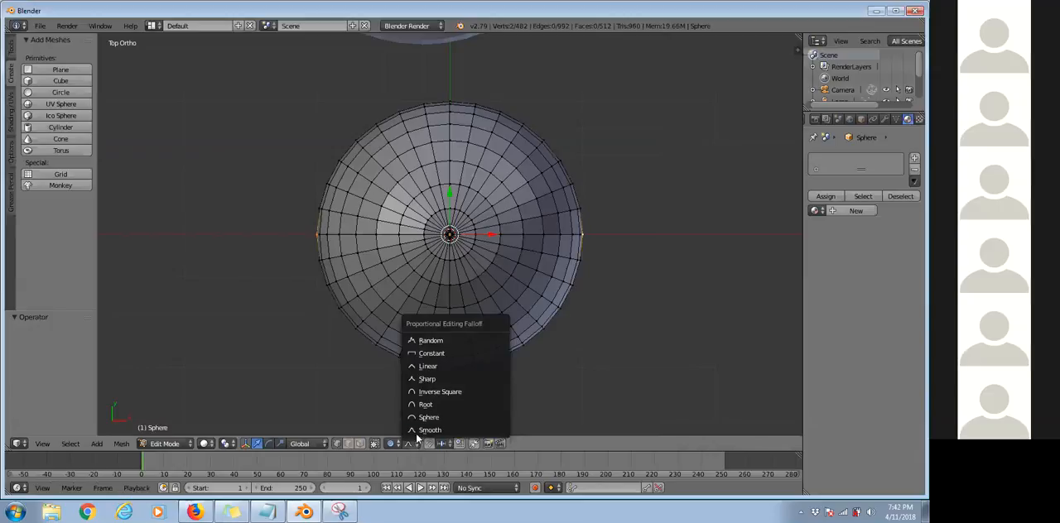
click(430, 341)
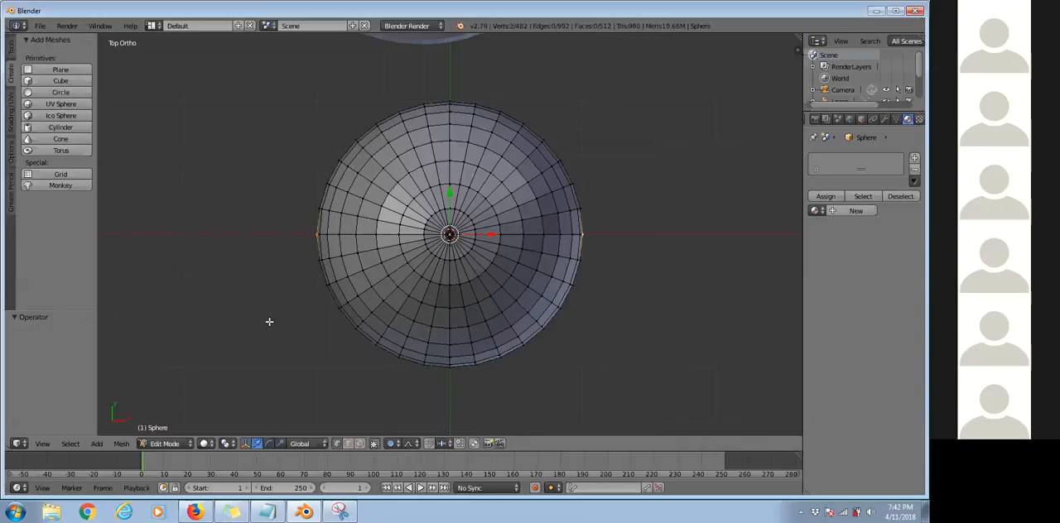
click(399, 448)
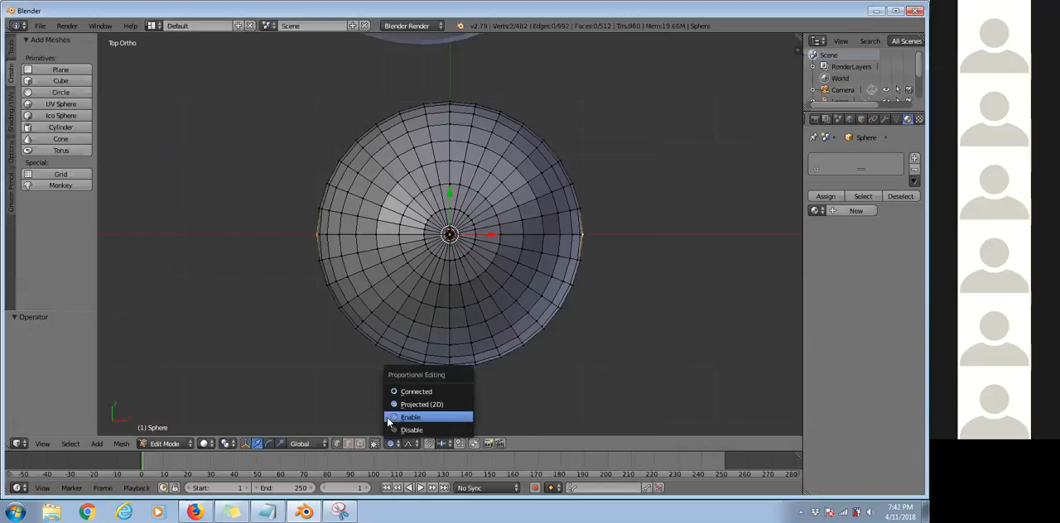
click(404, 417)
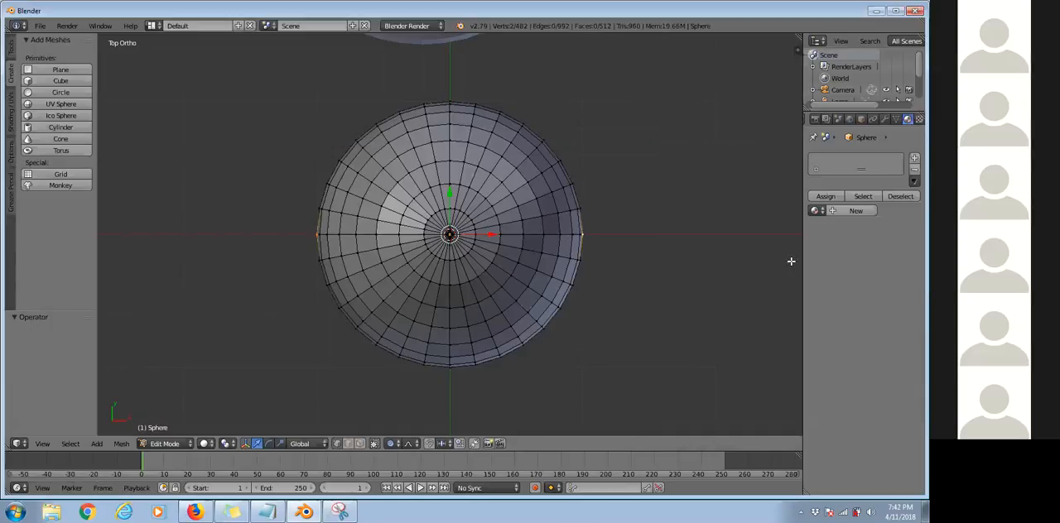
Try moving the two vertices in negative X with smooth proportional falloff, and cancel the move.
scroll(632, 190, down, 5)
scroll(489, 223, up, 3)
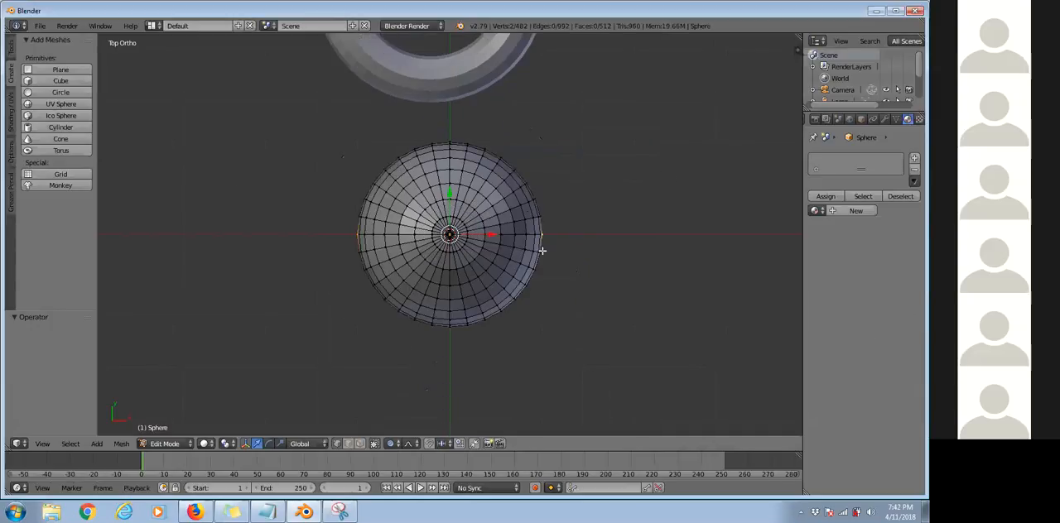
key(g)
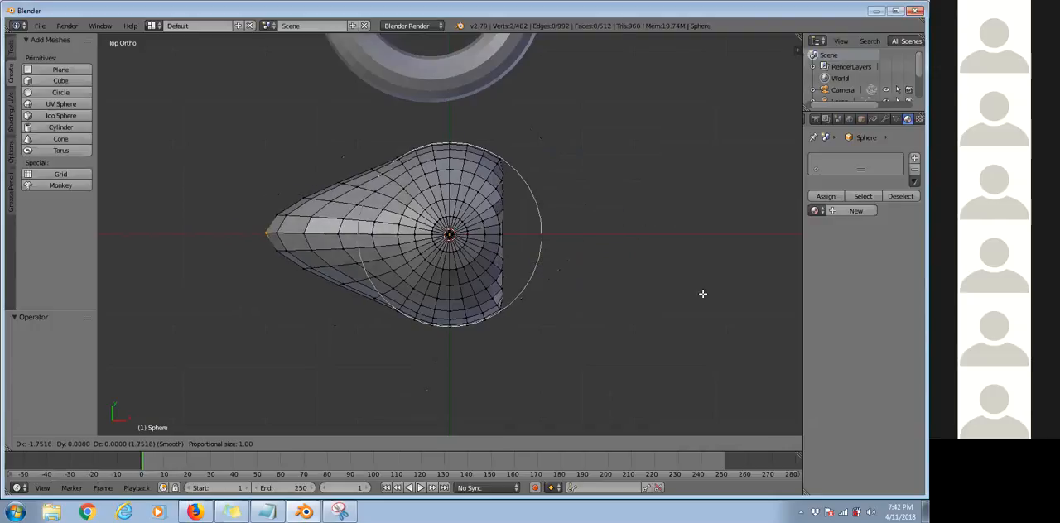
right_click(564, 138)
Try moving the two selected sphere vertices with smooth proportional falloff, enlarging and shrinking the influence circle, and cancel the move.
key(g)
scroll(563, 180, down, 8)
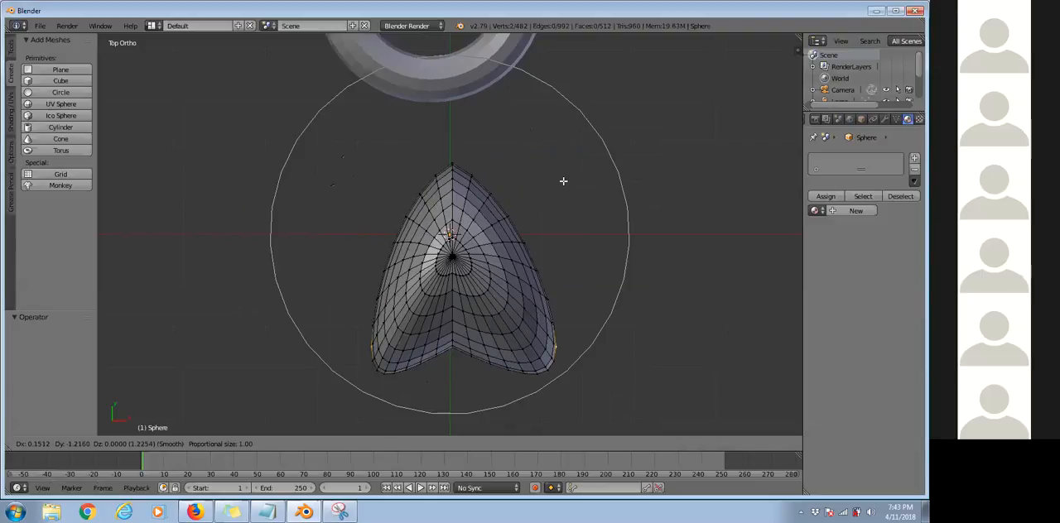
scroll(568, 58, up, 9)
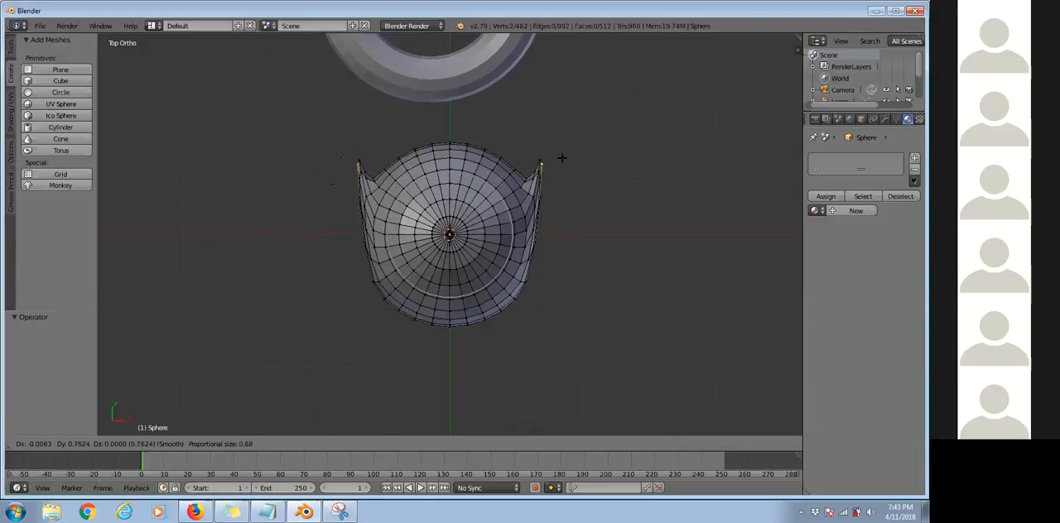
right_click(629, 169)
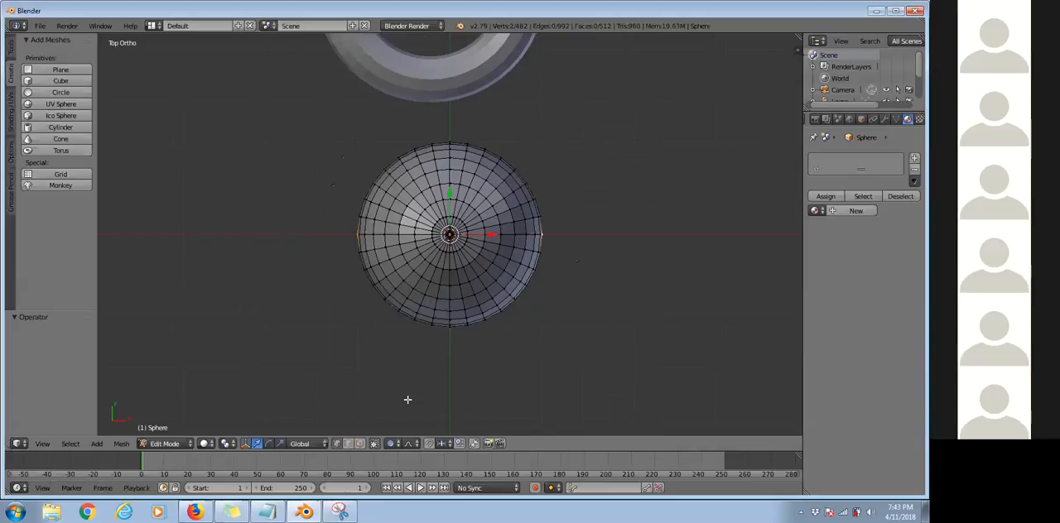
click(395, 443)
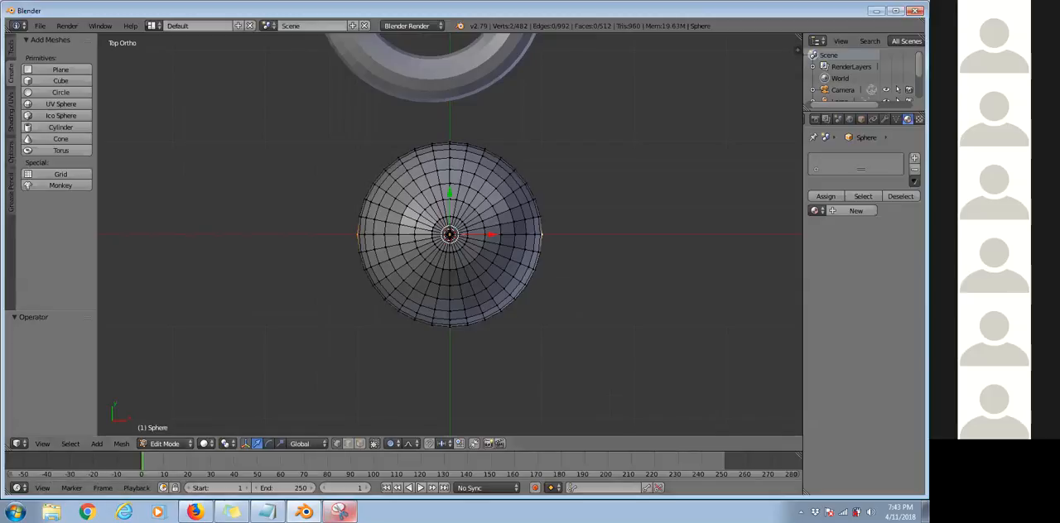
Snip the whole Blender window and draw red arrows pointing to the Edit Mode selector and the Proportional Editing control.
click(340, 512)
click(53, 161)
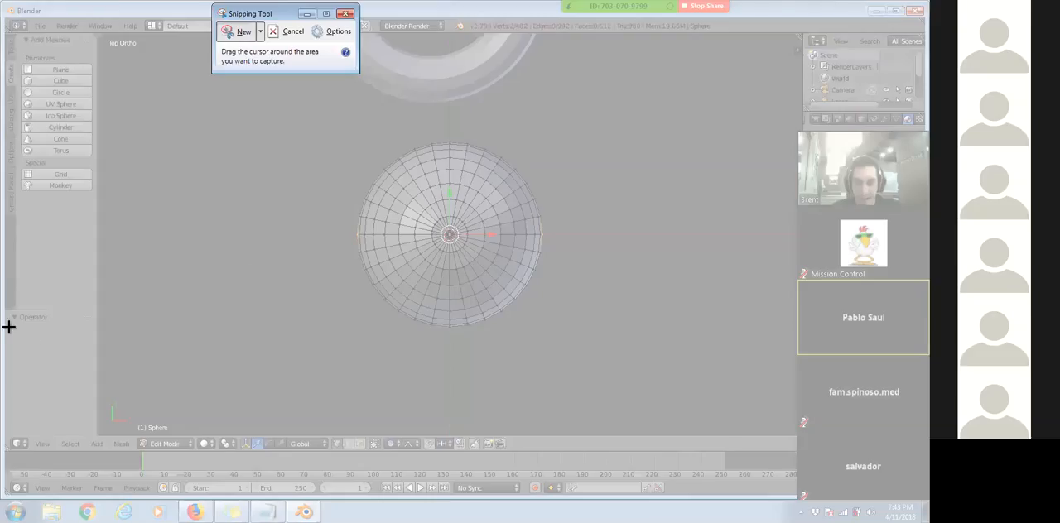
drag(1, 16, 929, 495)
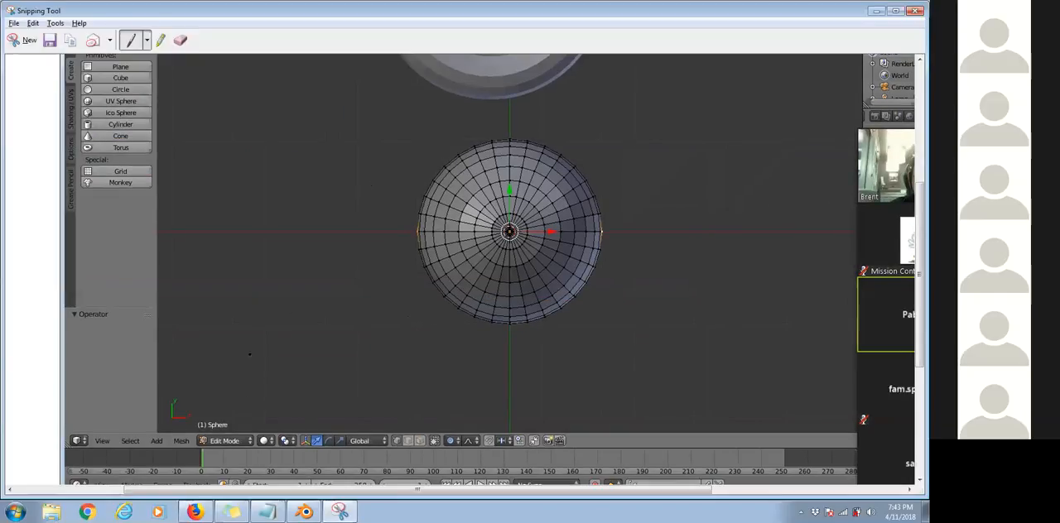
scroll(248, 358, down, 1)
mouse_move(251, 366)
mouse_down()
mouse_move(239, 390)
mouse_move(249, 380)
mouse_up()
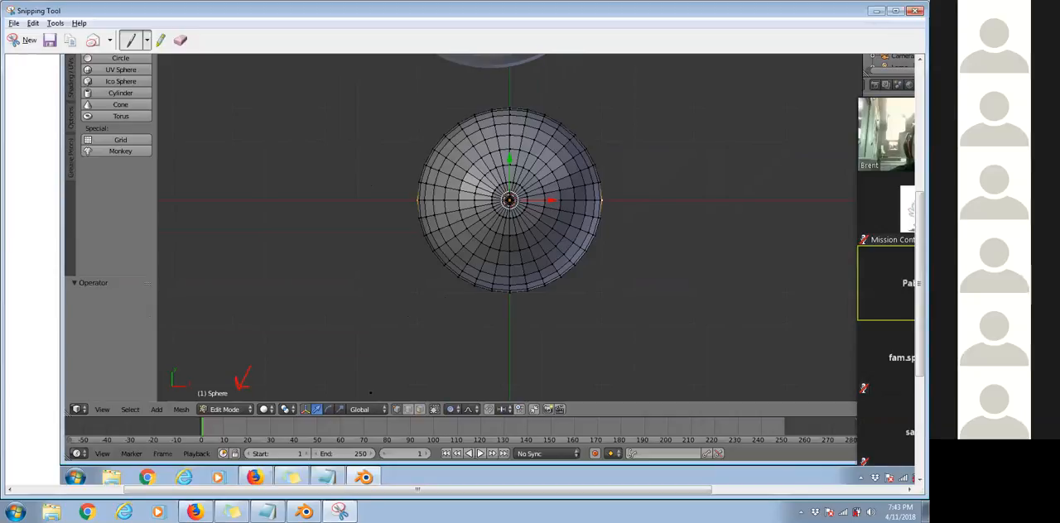
drag(453, 377, 451, 396)
Circle the sphere's two selected vertices and the Edit Mode selector in red on the snip, with a box above the selector.
drag(395, 191, 400, 184)
drag(610, 187, 636, 214)
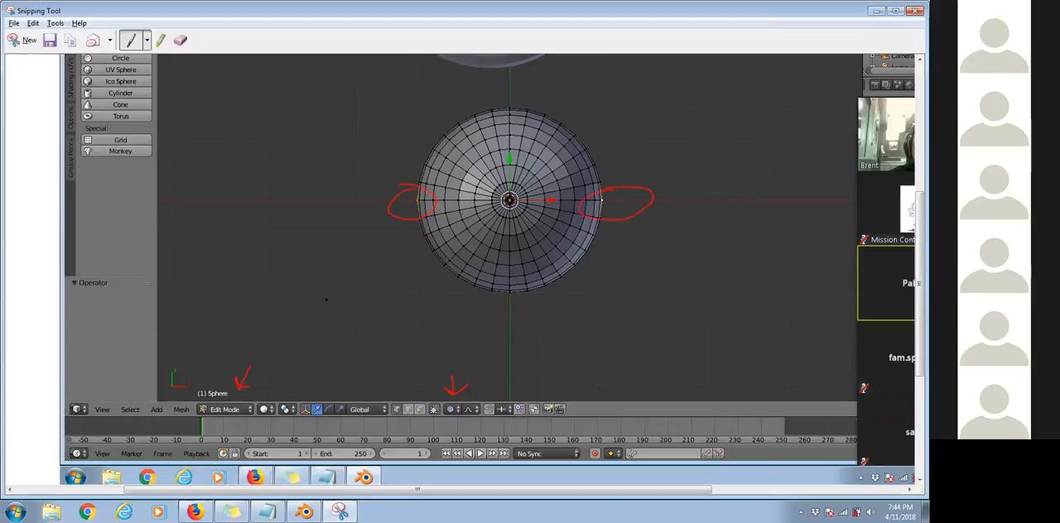
drag(224, 325, 265, 386)
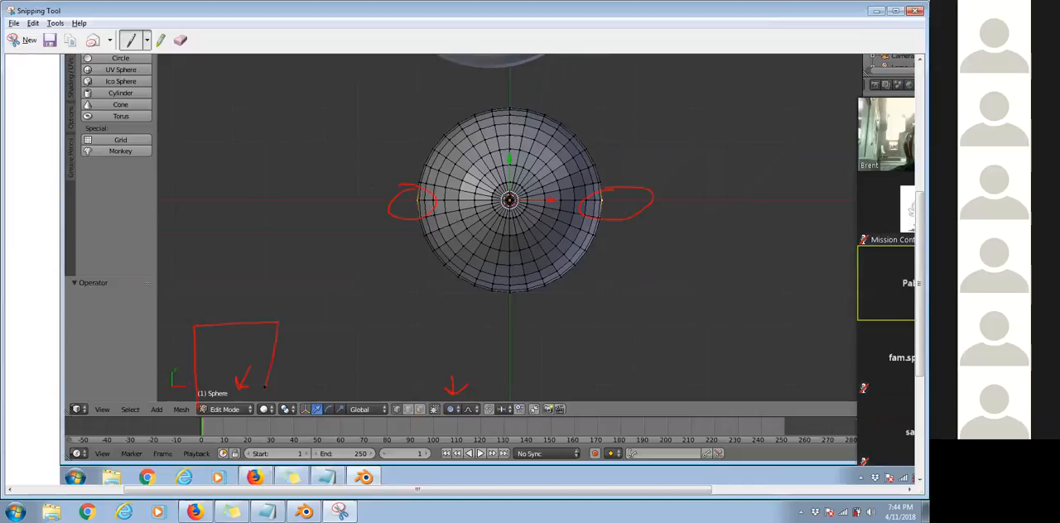
mouse_move(183, 421)
mouse_down()
mouse_move(278, 419)
mouse_move(183, 394)
mouse_up()
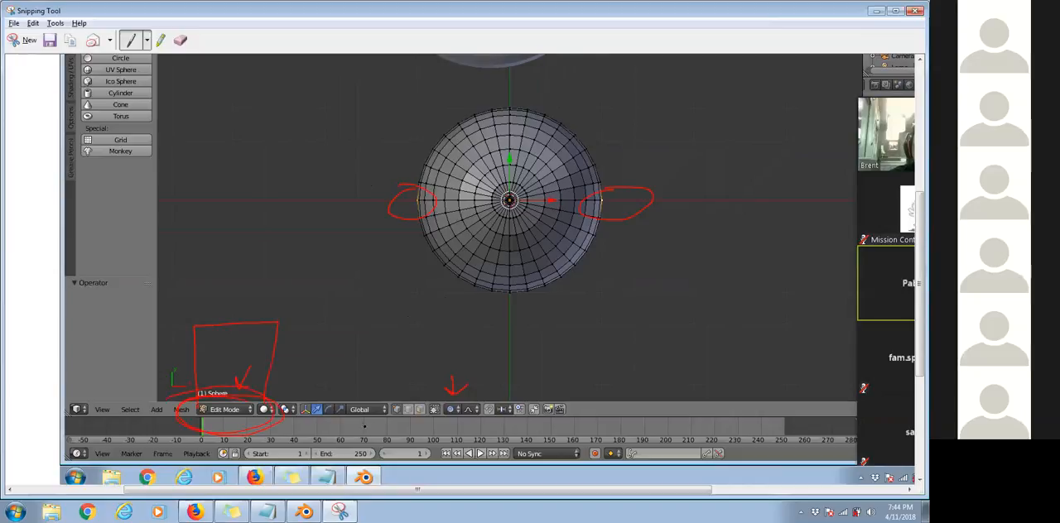
Close the snip and switch the sphere to Object Mode in Blender.
click(916, 11)
click(498, 266)
click(189, 445)
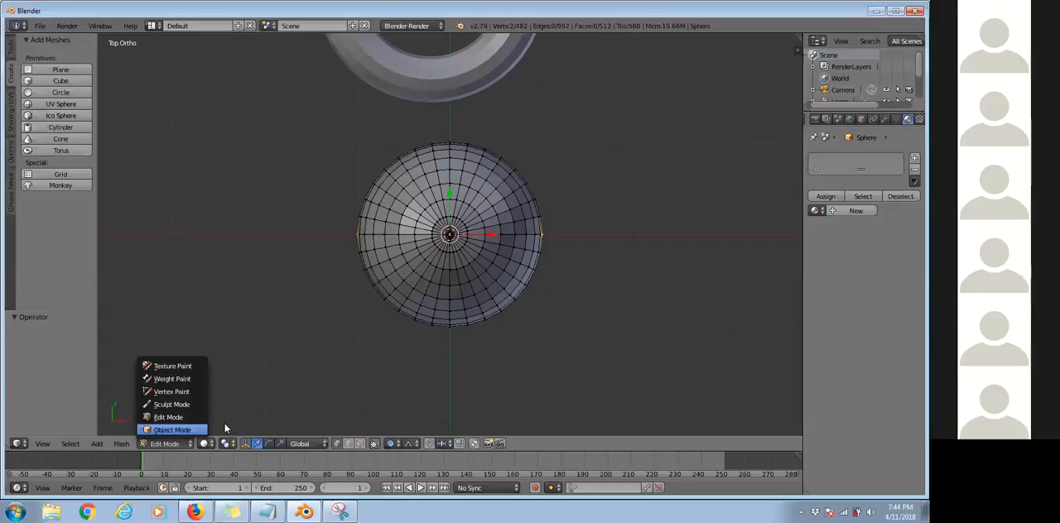
click(172, 430)
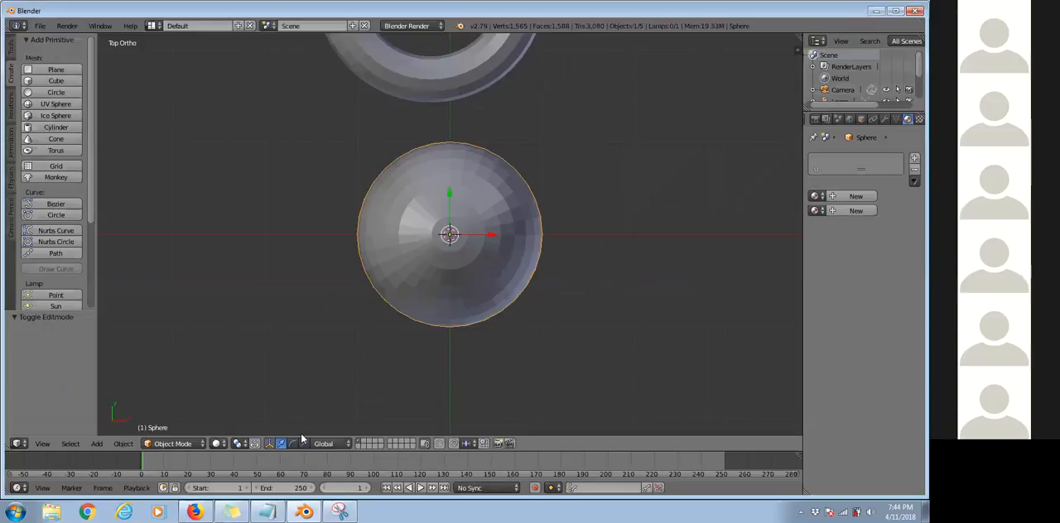
Snip the lower part of the Blender window, mark the scale manipulator in red, and return to Blender.
click(340, 512)
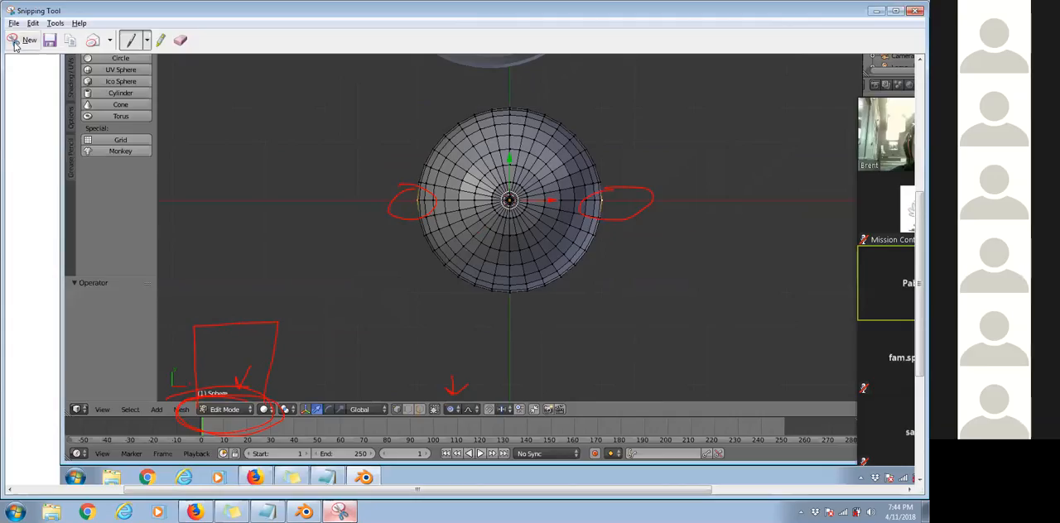
click(17, 40)
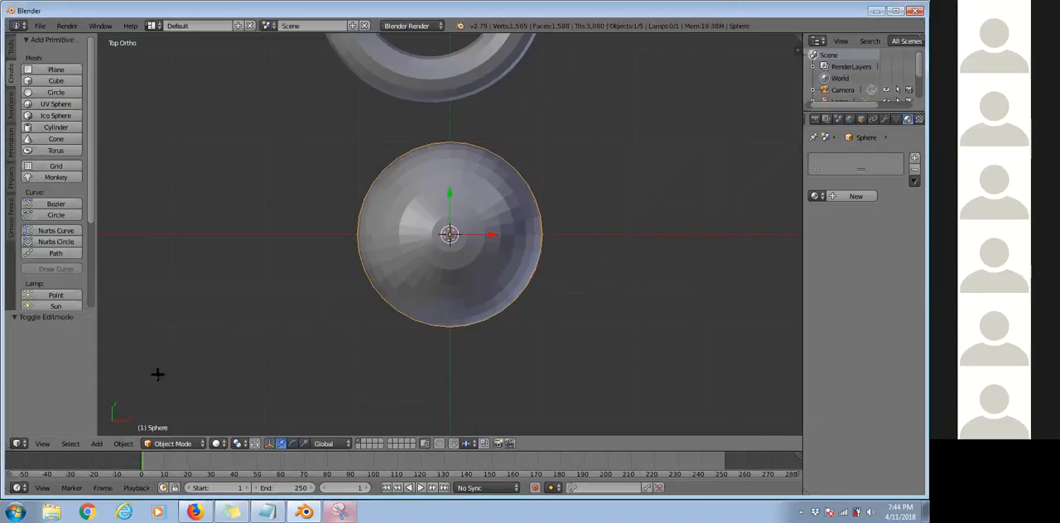
drag(443, 502, 147, 372)
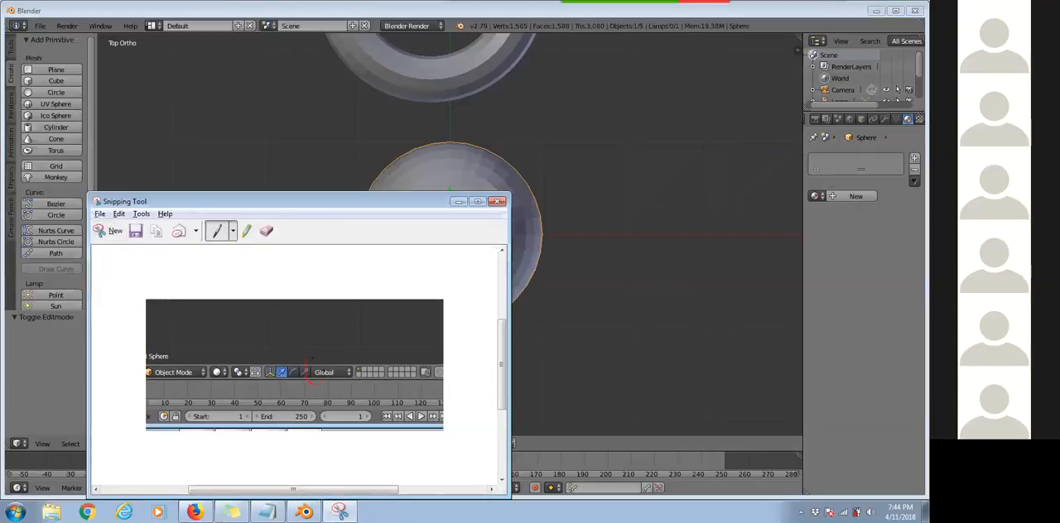
click(305, 511)
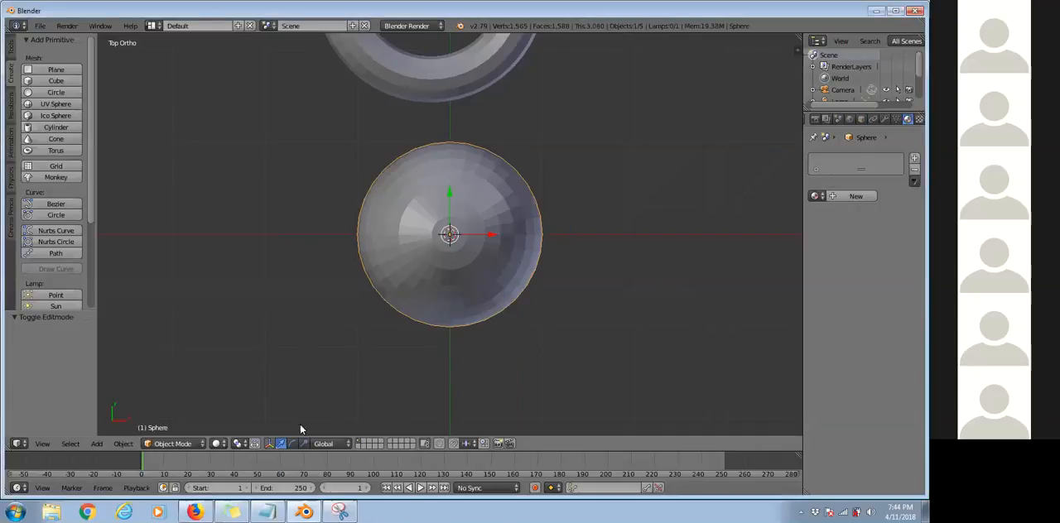
Scale the sphere with the scale manipulator by about 3.516 along X and about 0.359 along Z.
drag(495, 235, 603, 269)
middle_drag(453, 198, 453, 220)
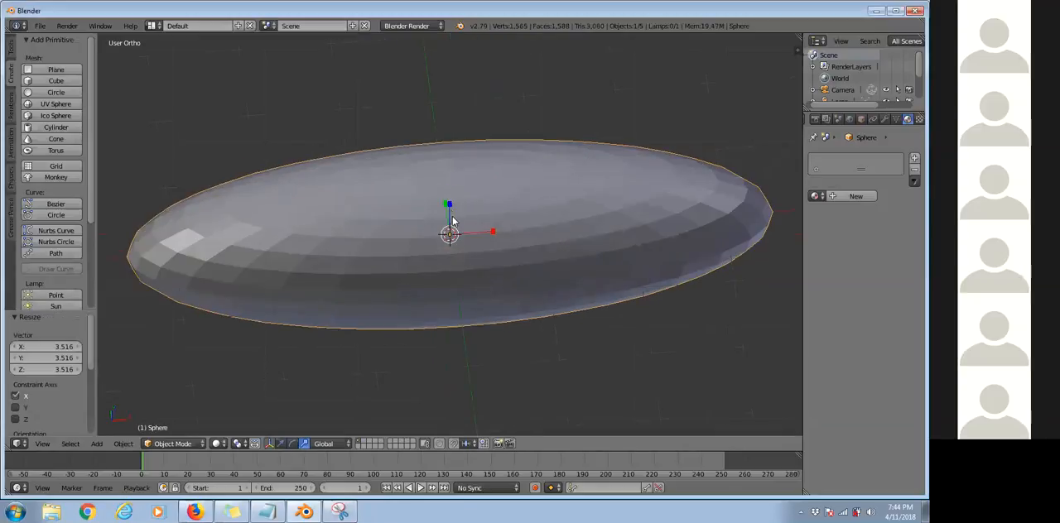
key(s)
key(z)
click(450, 227)
Return to the top view and put the stretched sphere in Edit Mode.
middle_drag(468, 296, 452, 210)
middle_drag(258, 243, 425, 248)
key(KP_7)
click(172, 443)
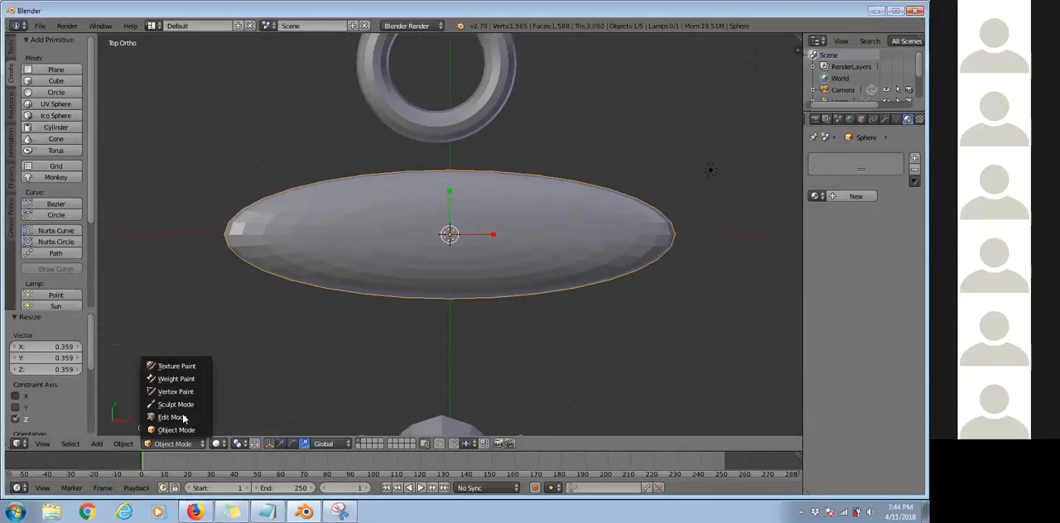
click(174, 417)
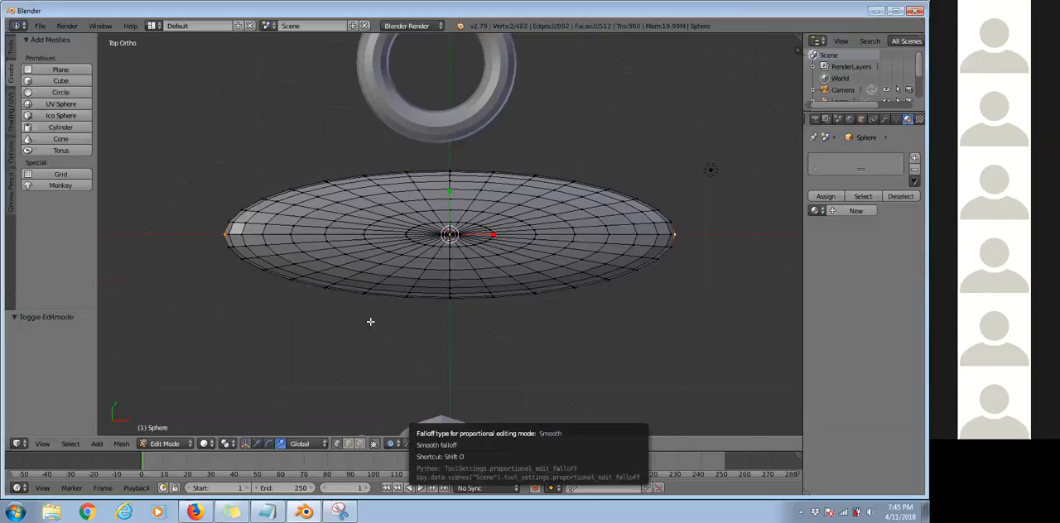
click(165, 443)
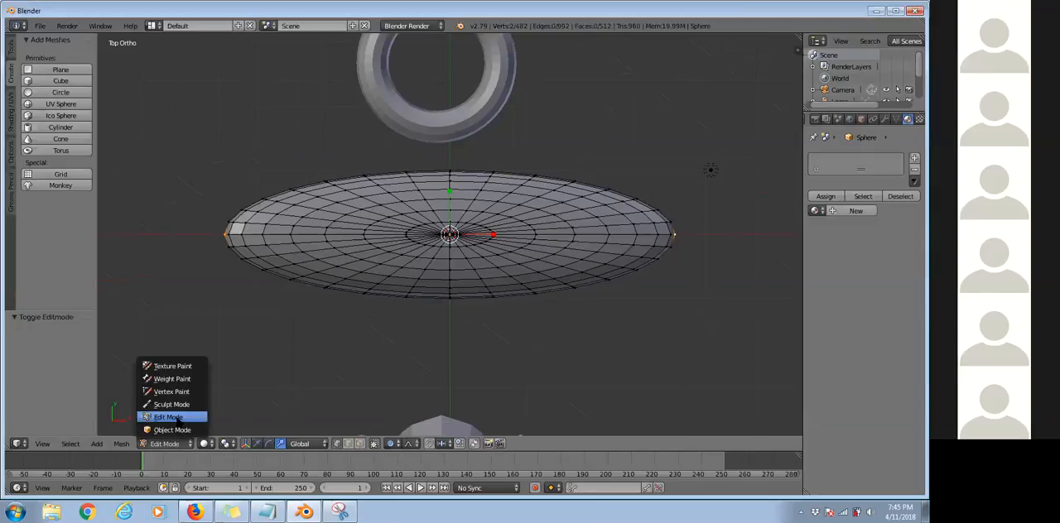
click(175, 418)
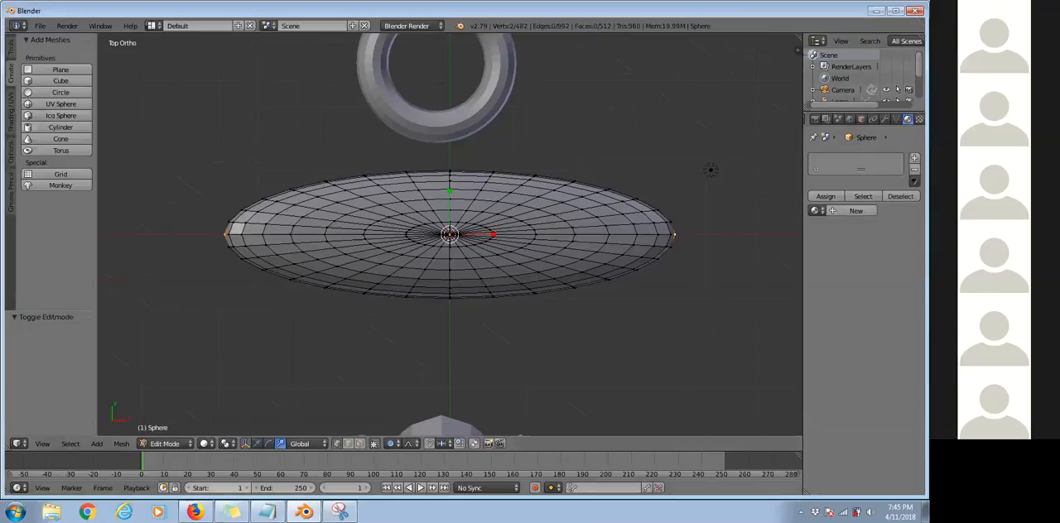
Snip the stretched mesh, circle its two manipulator handles, mark the translate and scale manipulators in red, and return to Blender.
click(341, 514)
click(110, 228)
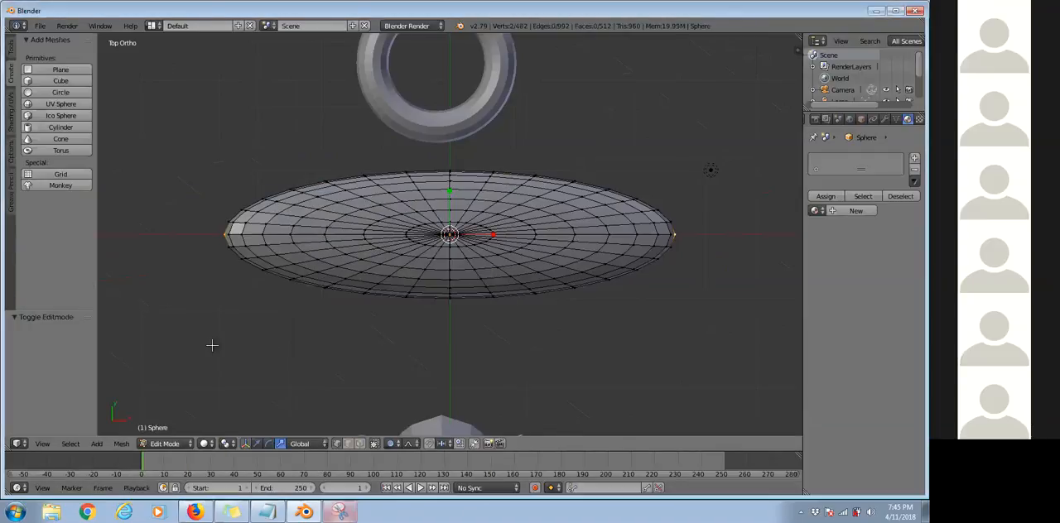
drag(133, 104, 766, 511)
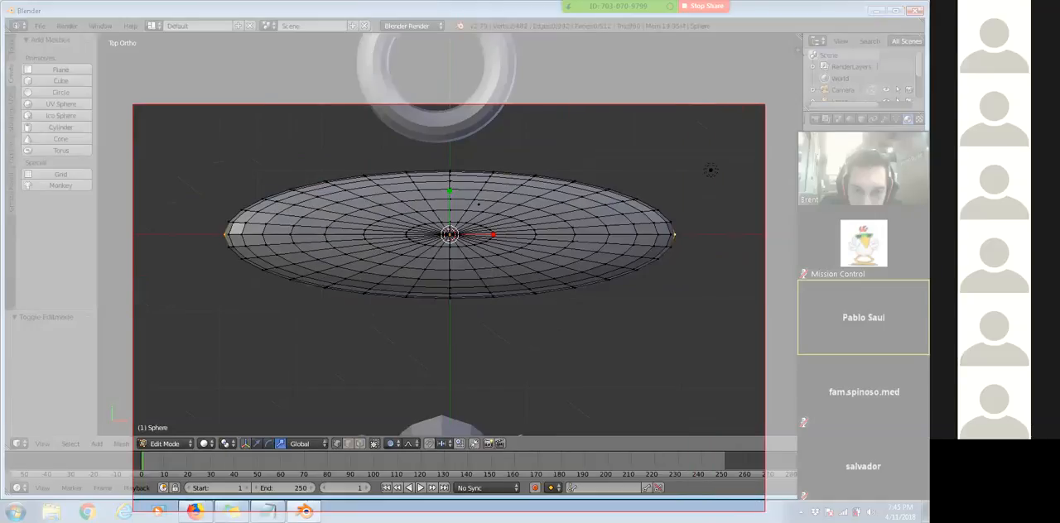
mouse_move(447, 188)
mouse_down()
mouse_move(444, 202)
mouse_move(448, 189)
mouse_up()
drag(498, 233, 500, 235)
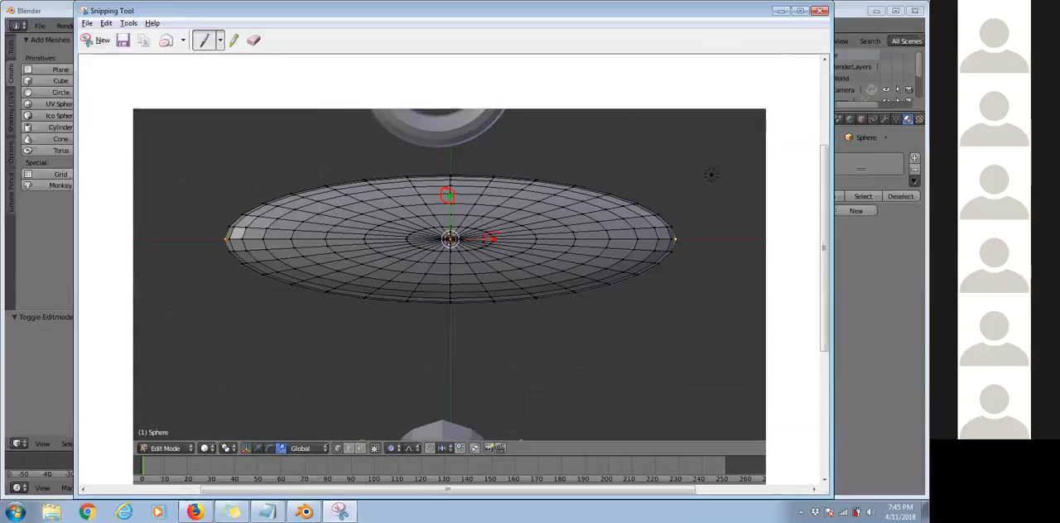
mouse_move(278, 456)
mouse_down()
mouse_move(287, 429)
mouse_move(254, 439)
mouse_move(256, 471)
mouse_move(267, 457)
mouse_up()
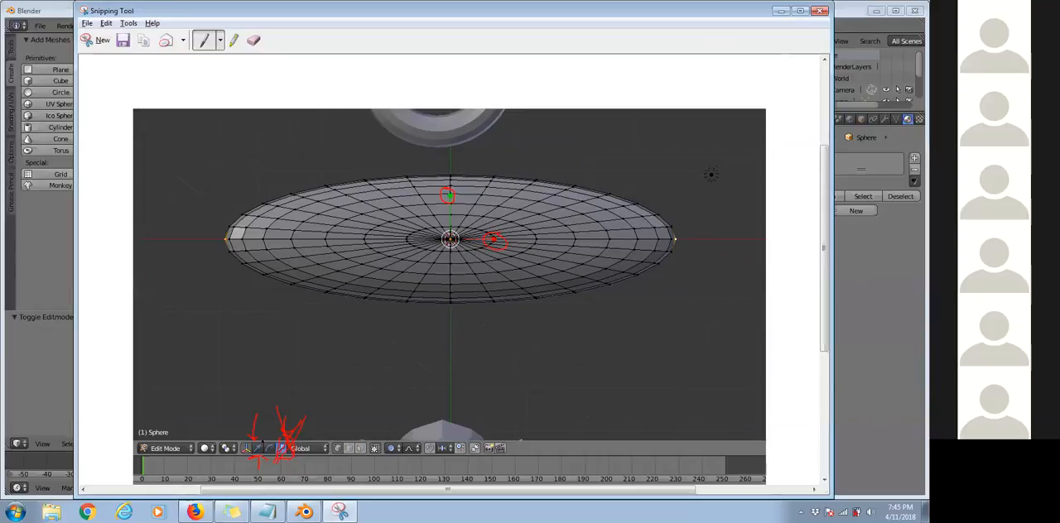
key(alt+Tab)
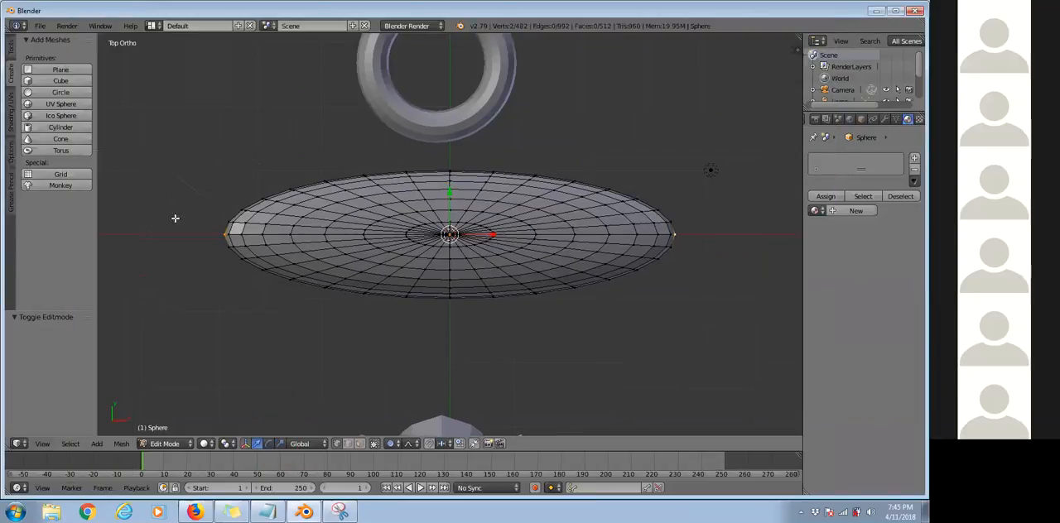
Try moving the two end vertices in negative Y with a proportional size of 0.68, and undo the move.
key(g)
key(y)
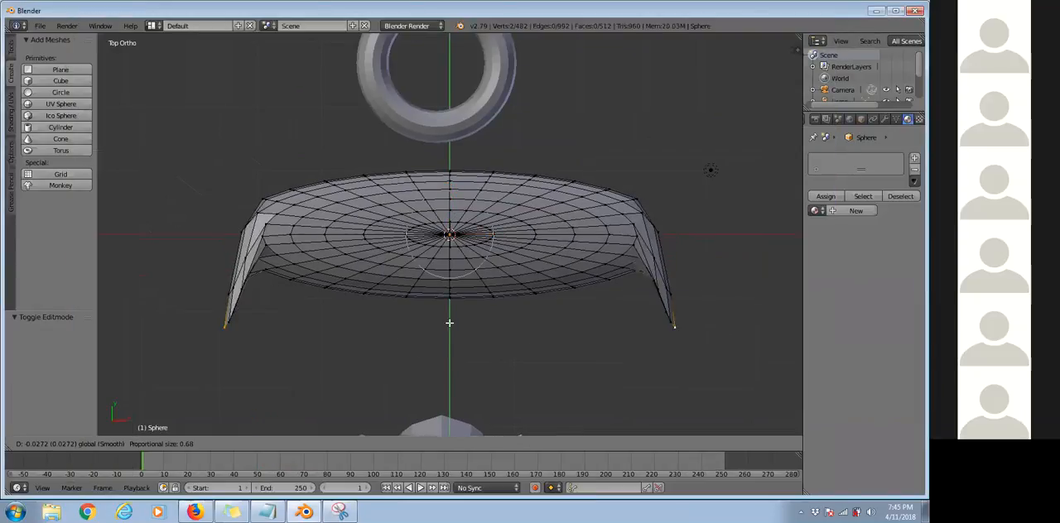
click(443, 364)
key(ctrl+z)
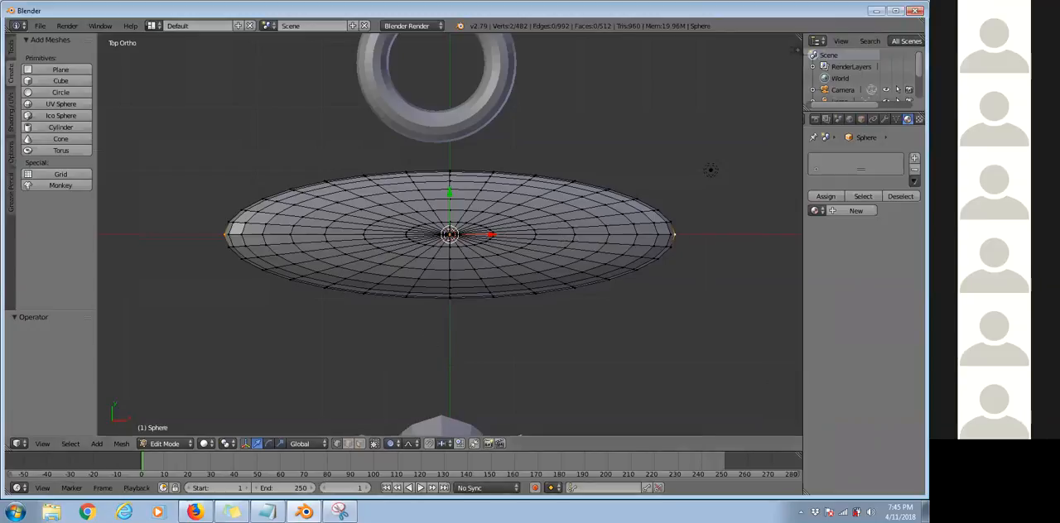
Snip the mesh, circle the green Y handle and the influence area, draw downward arrows from the handle and both end vertices, and return to Blender.
click(340, 511)
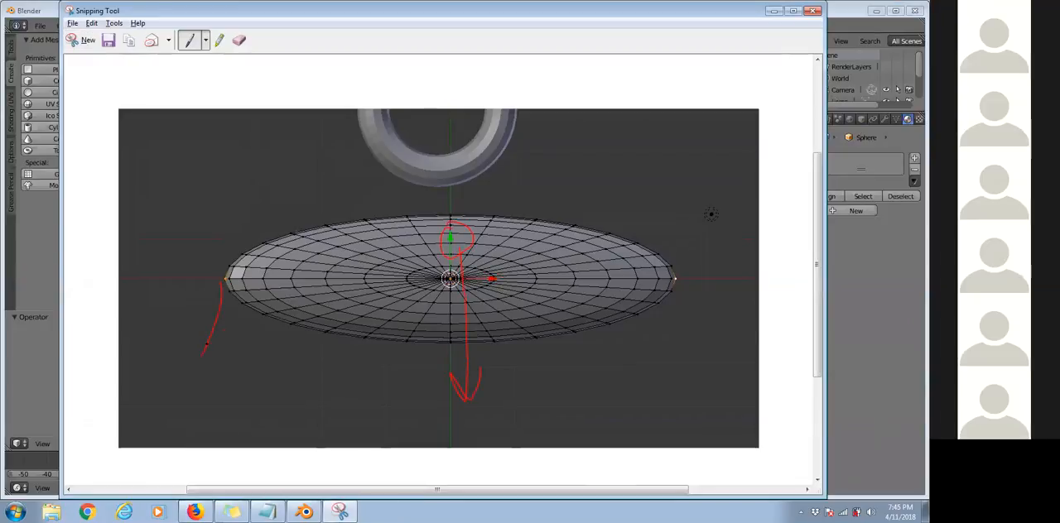
mouse_move(675, 286)
mouse_down()
mouse_move(692, 381)
mouse_move(651, 325)
mouse_up()
drag(364, 265, 410, 203)
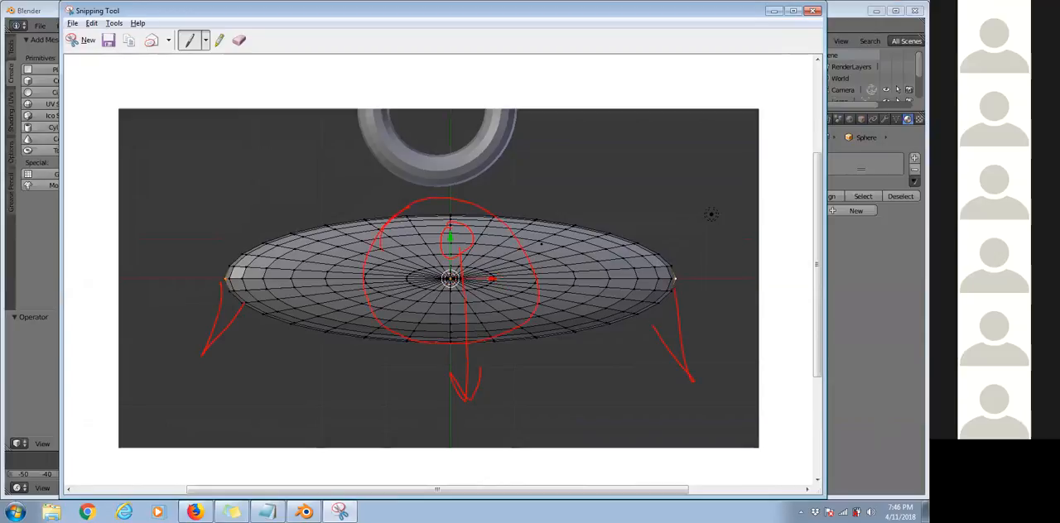
scroll(918, 224, up, 1)
scroll(918, 223, down, 1)
scroll(917, 223, up, 1)
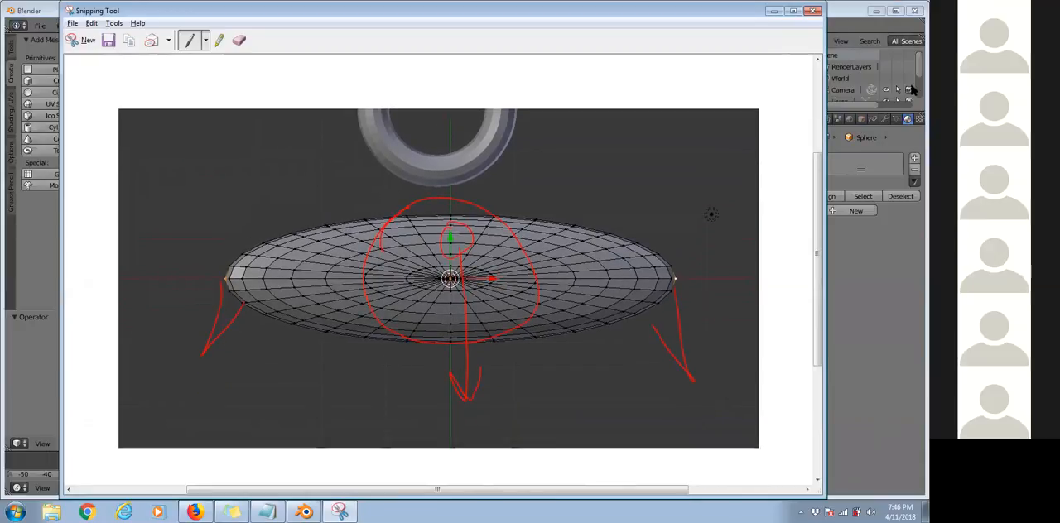
click(911, 88)
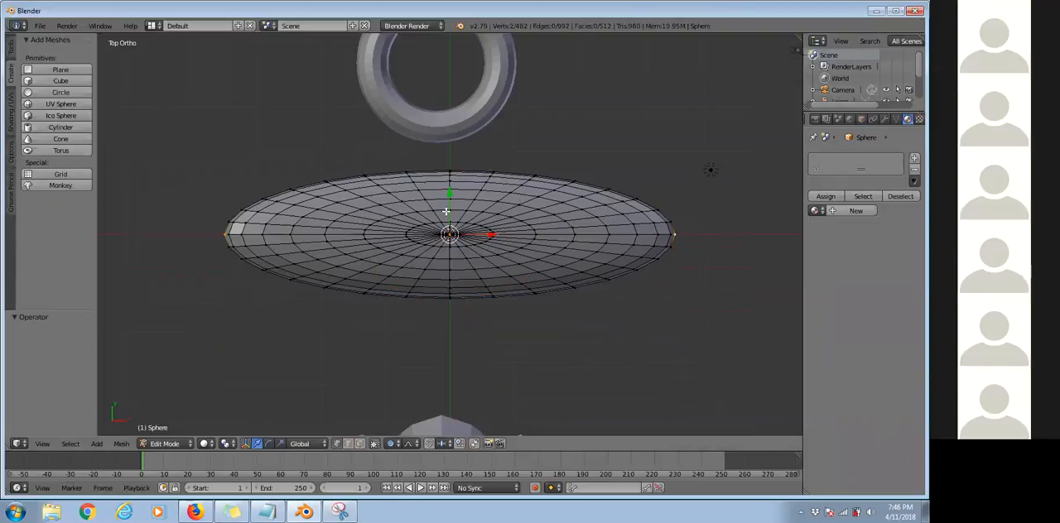
Move the two end vertices about 1.715 in negative Y, varying the proportional size from 0.68 to 5.05.
key(g)
scroll(443, 265, down, 14)
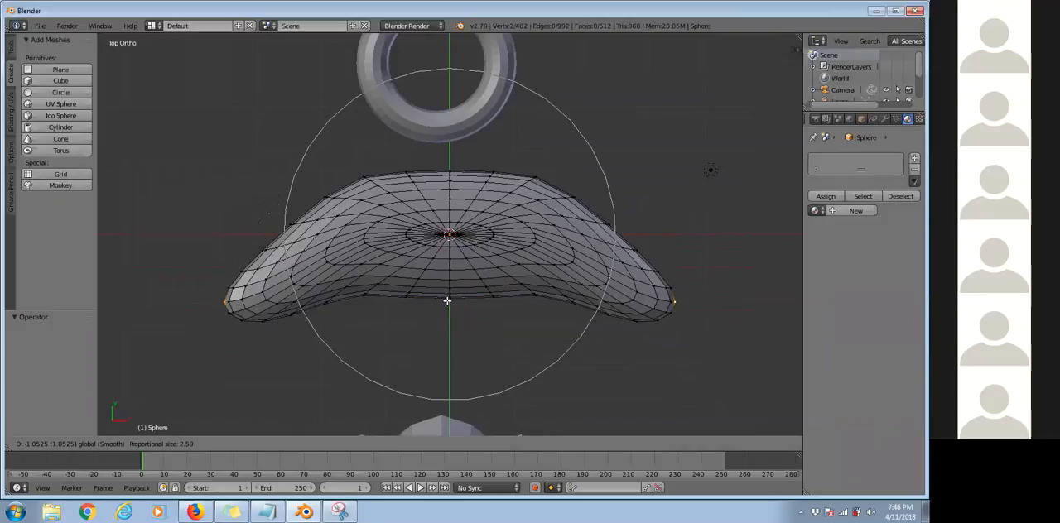
scroll(447, 300, down, 5)
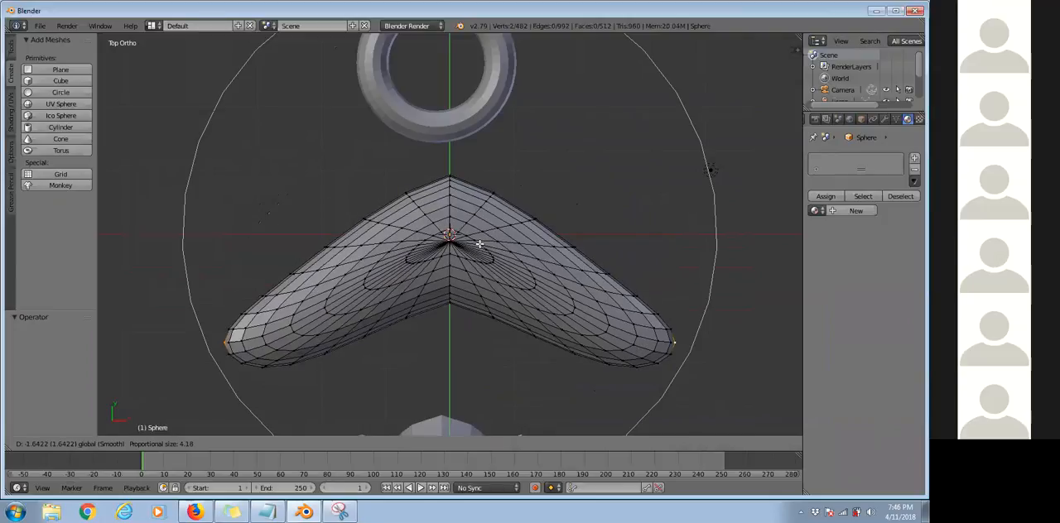
scroll(478, 243, up, 3)
scroll(469, 240, up, 15)
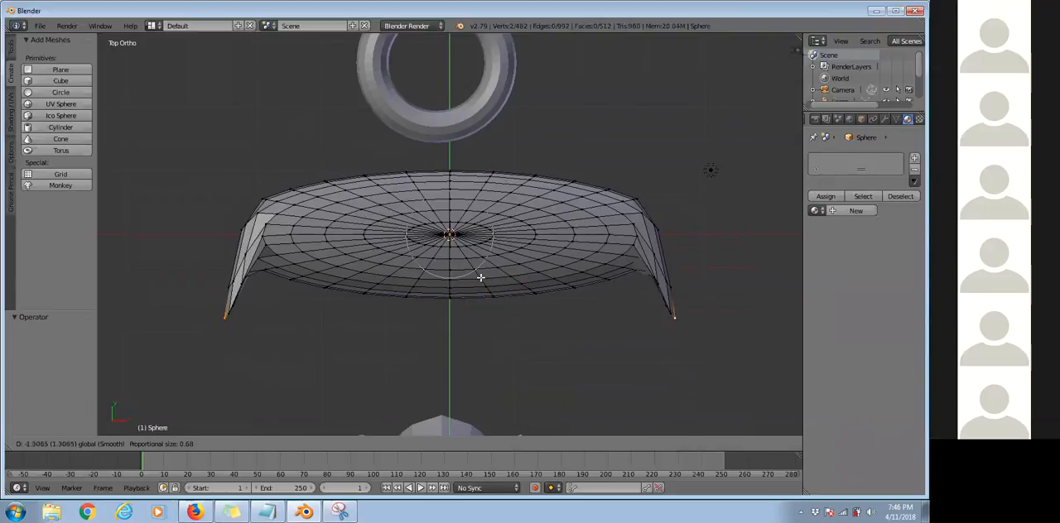
scroll(480, 278, down, 11)
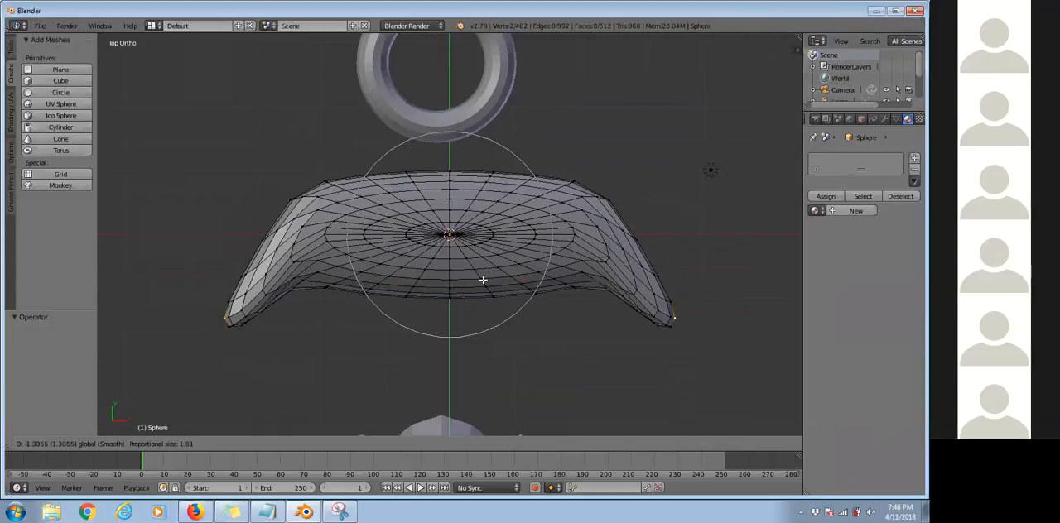
scroll(483, 286, down, 8)
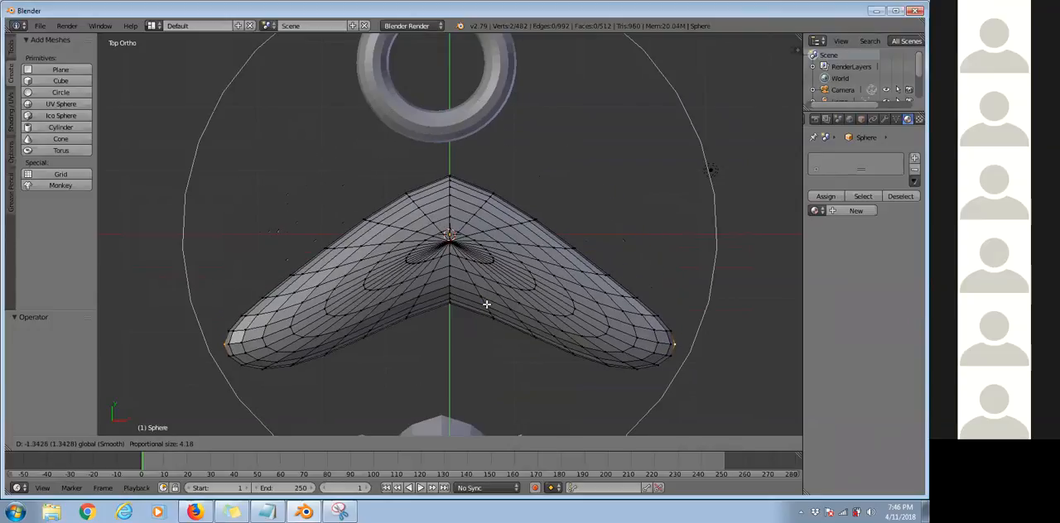
scroll(487, 305, down, 2)
click(528, 300)
Inspect the bent mesh from other angles, return to the top view, and undo the vertex move.
middle_drag(563, 230, 416, 166)
middle_drag(289, 224, 278, 227)
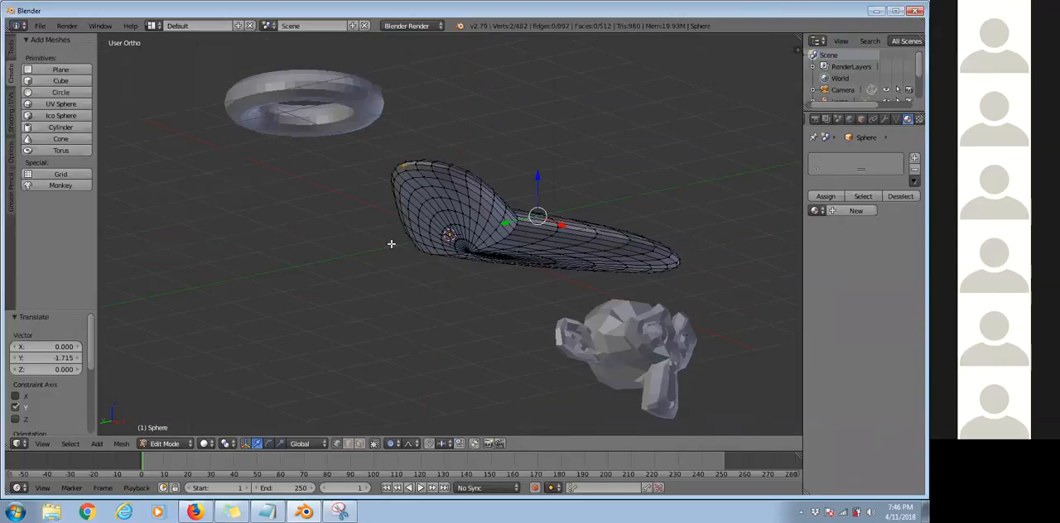
middle_drag(418, 253, 483, 305)
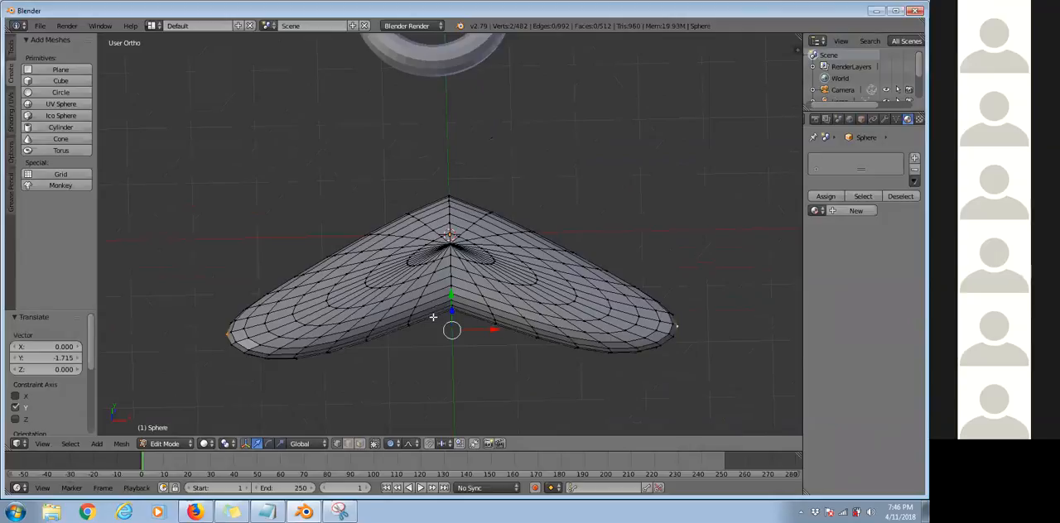
key(KP_7)
key(ctrl+z)
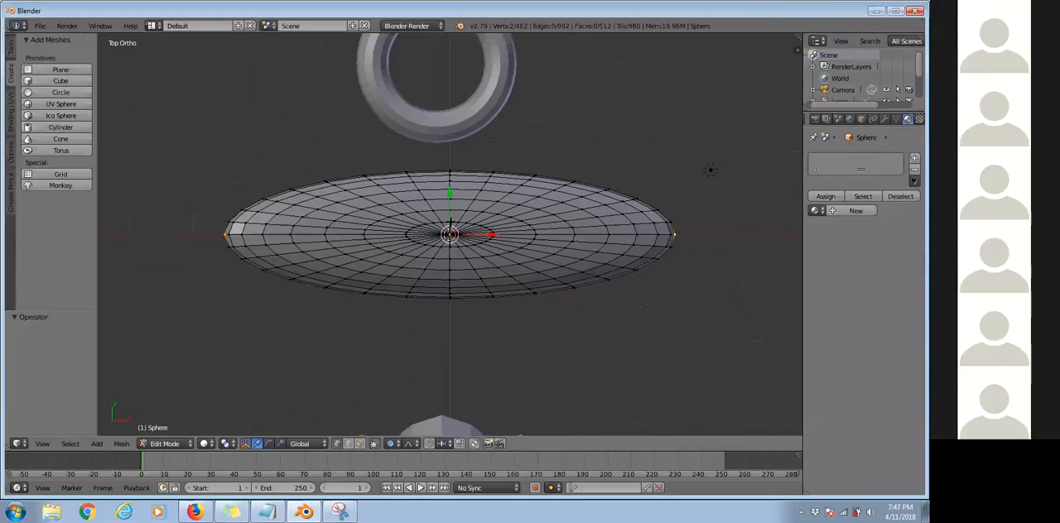
key(g)
key(y)
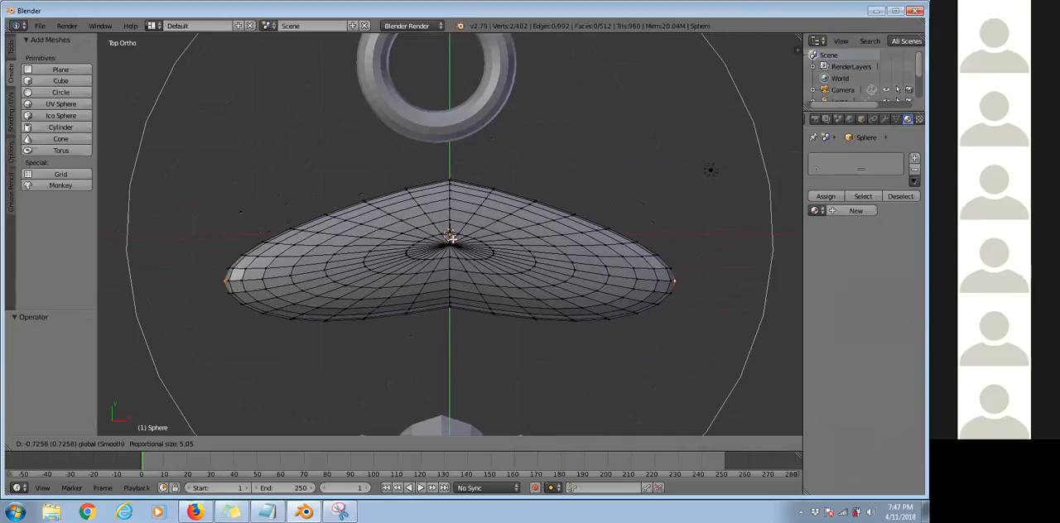
text(-=-==-=-=-=)
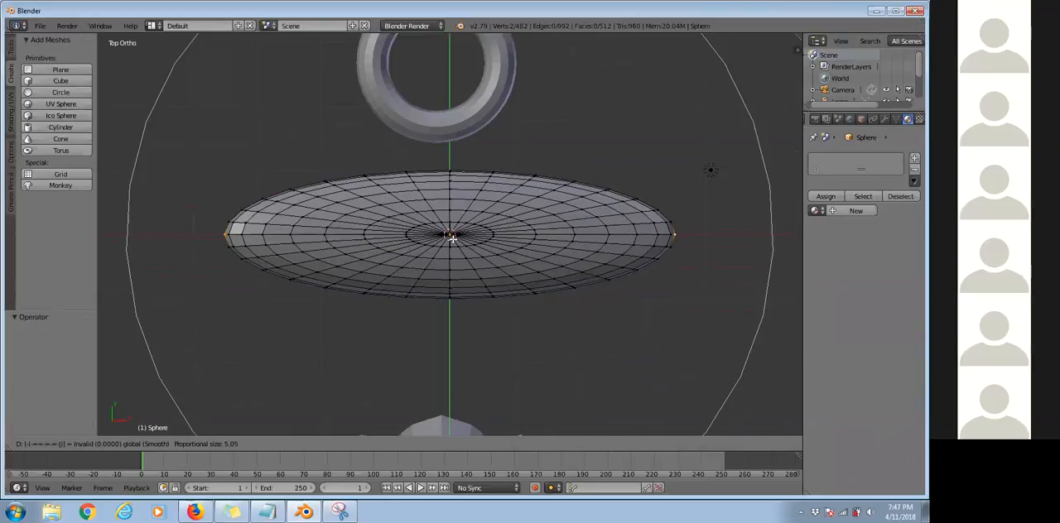
key(Return)
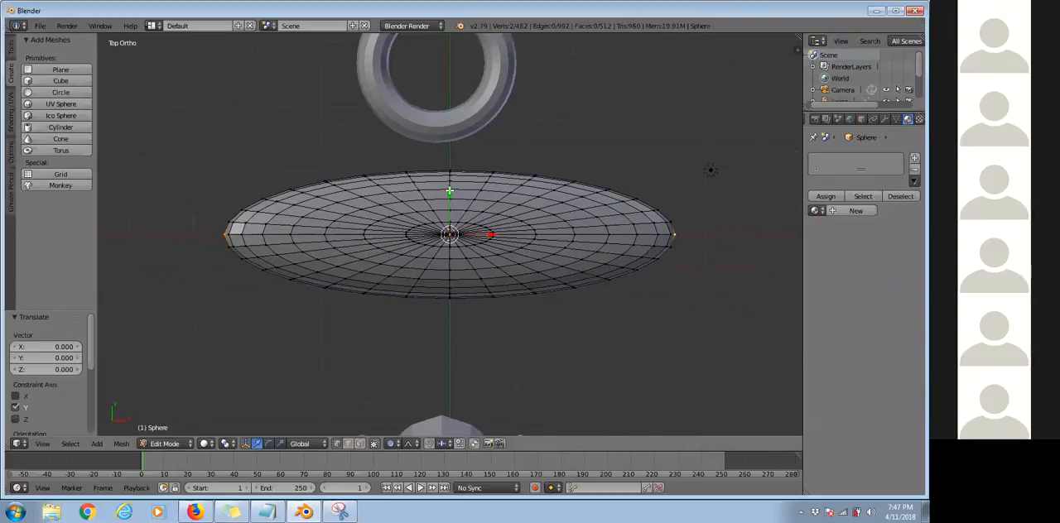
key(g)
key(y)
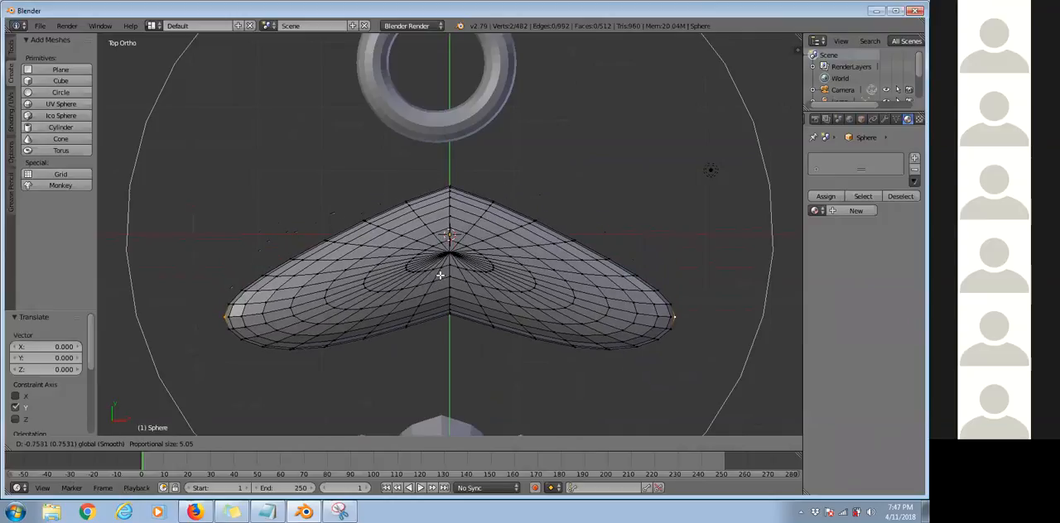
text(-123)
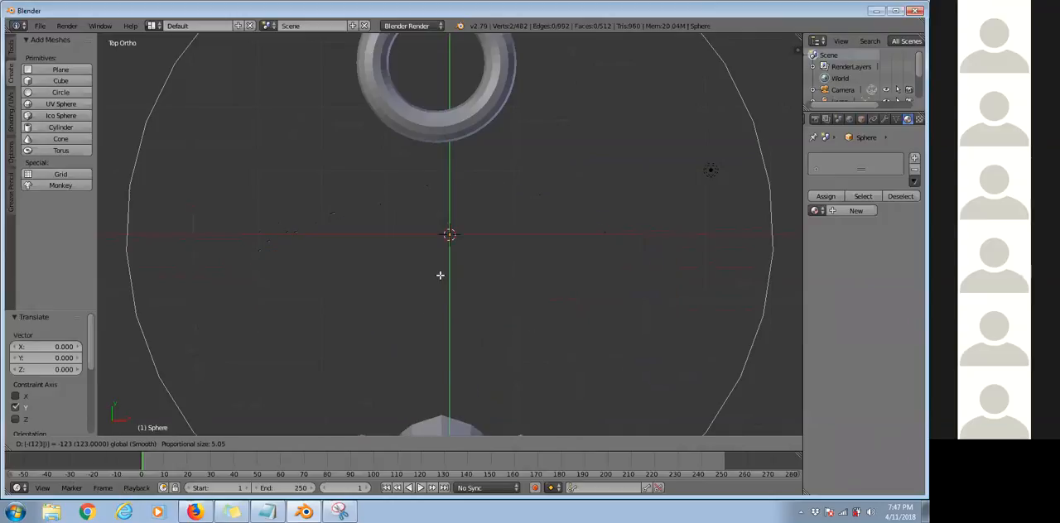
text(1223456)
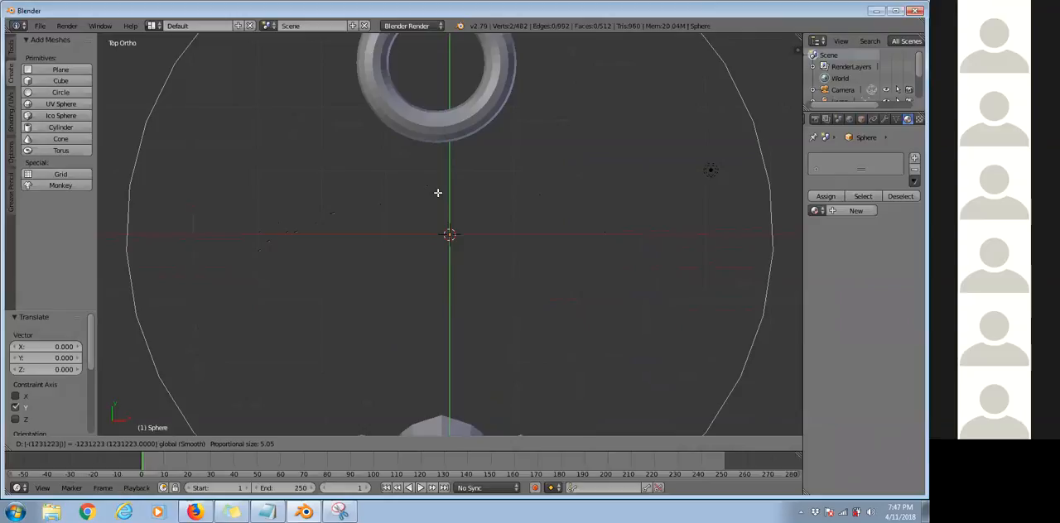
text(7890987654)
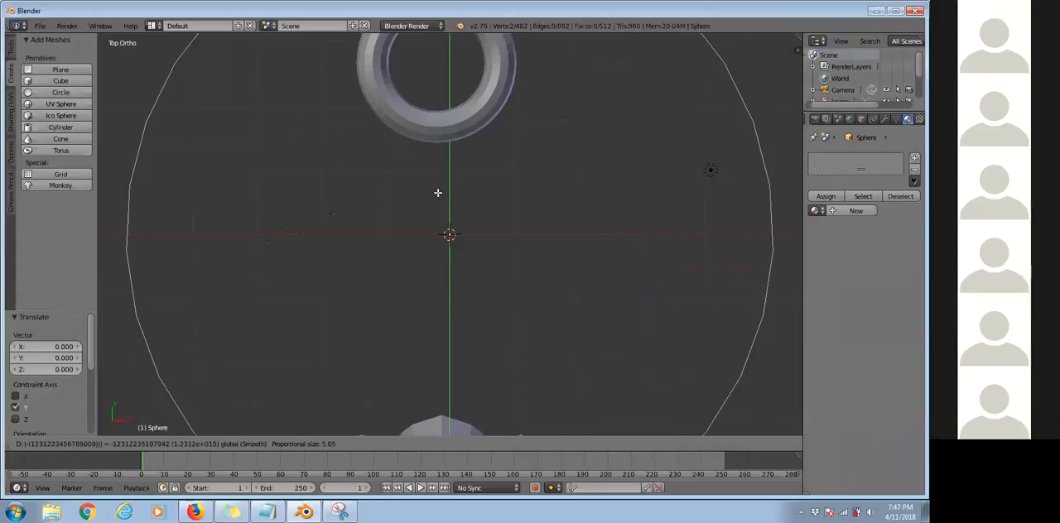
key(Escape)
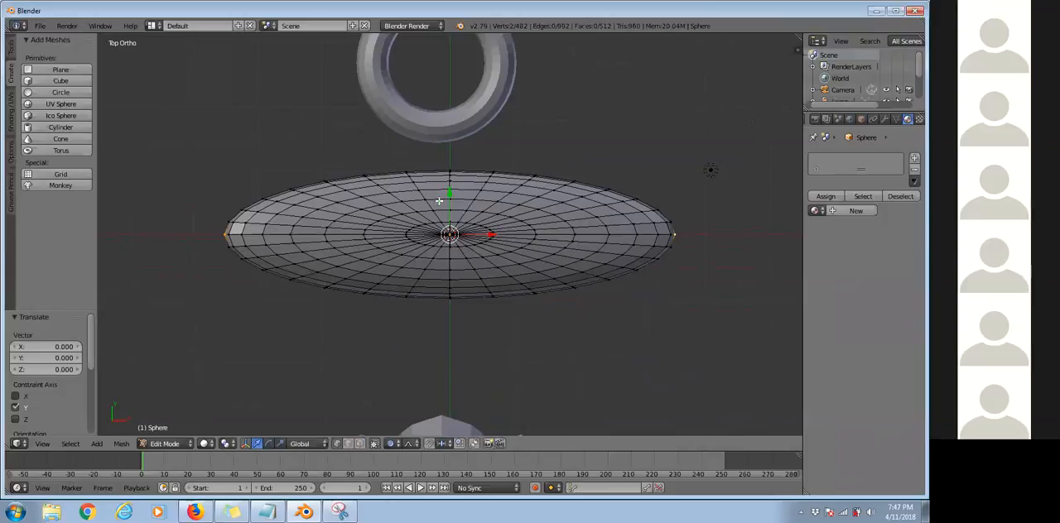
Try moving the two end vertices by 1 along Y with a proportional size of 5.05, and undo the move.
text(gy)
text(1)
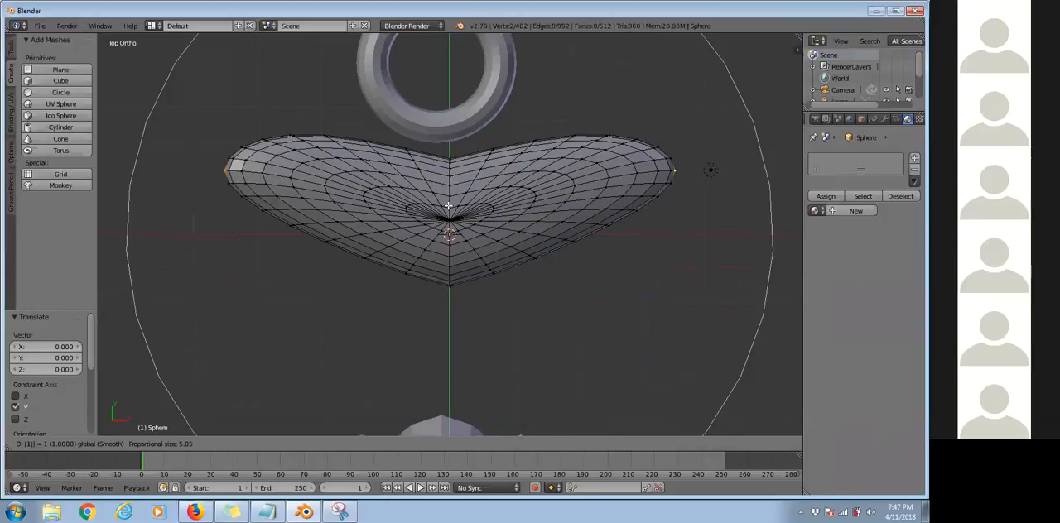
key(Return)
key(ctrl+z)
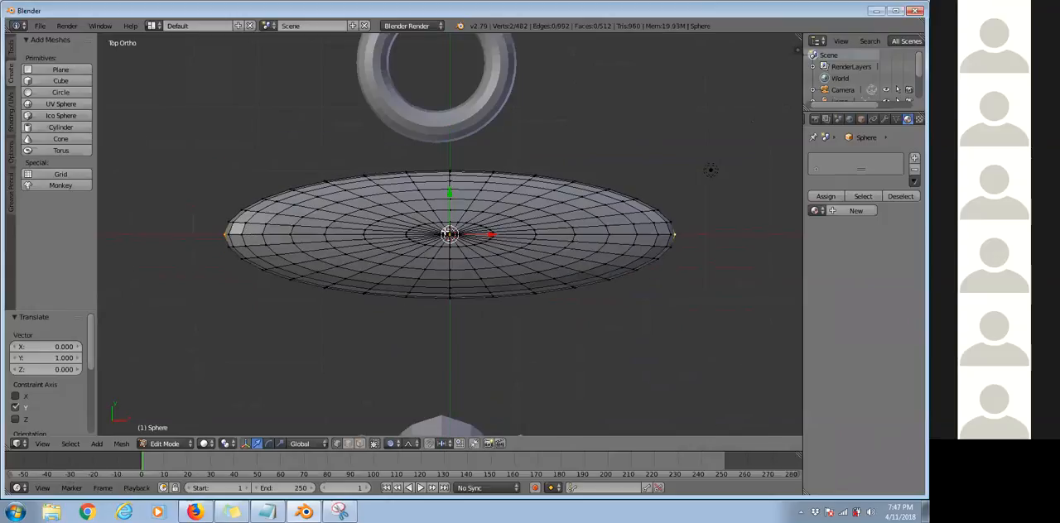
key(g)
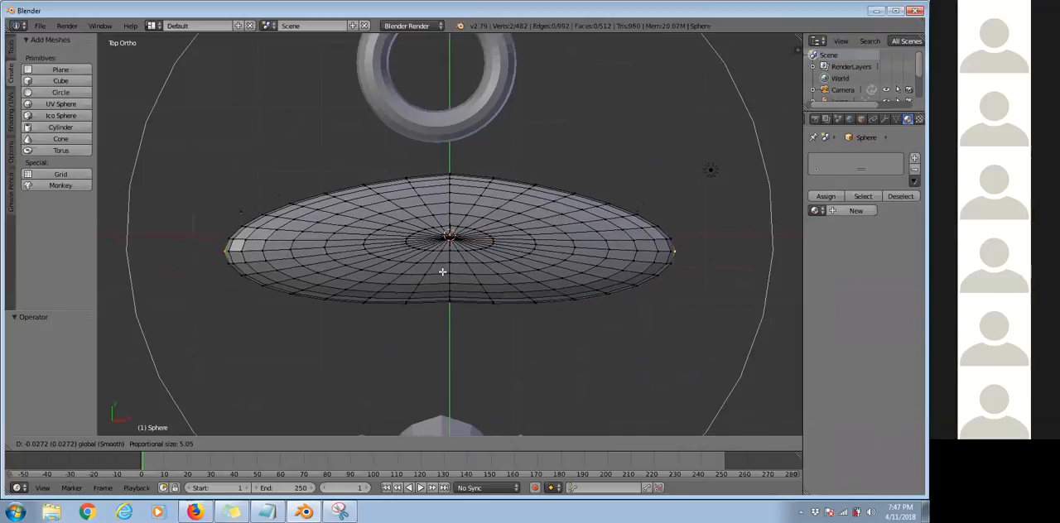
scroll(448, 226, up, 20)
text(234)
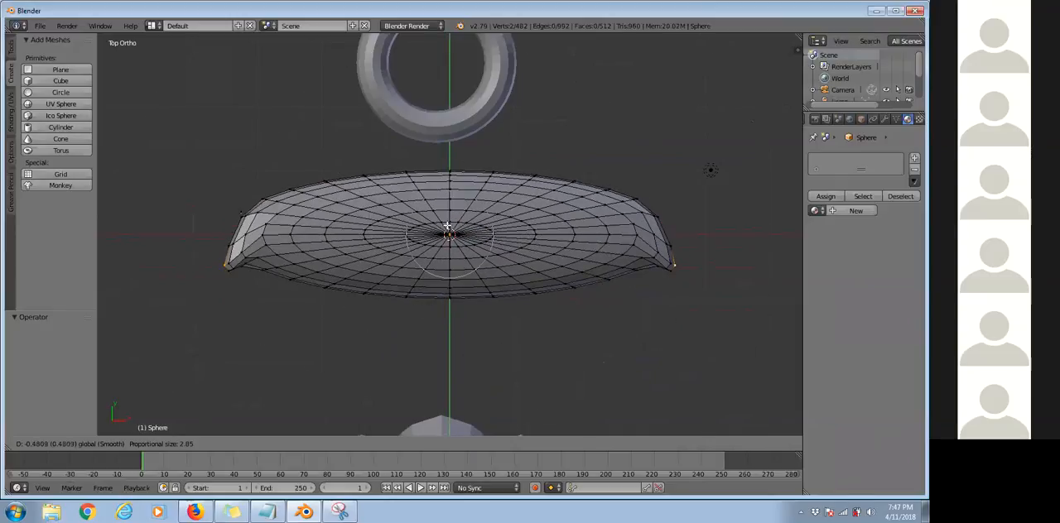
text(5666666)
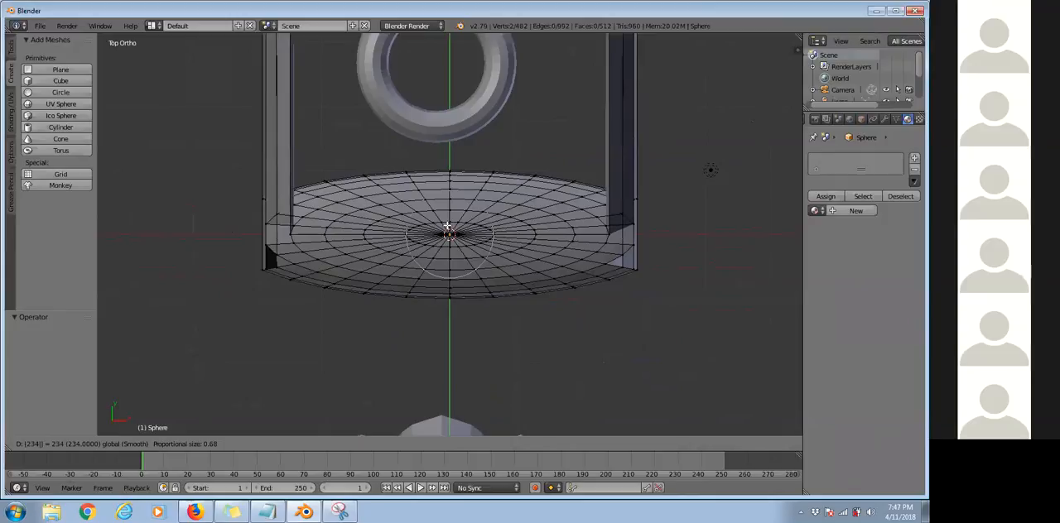
text(667777100)
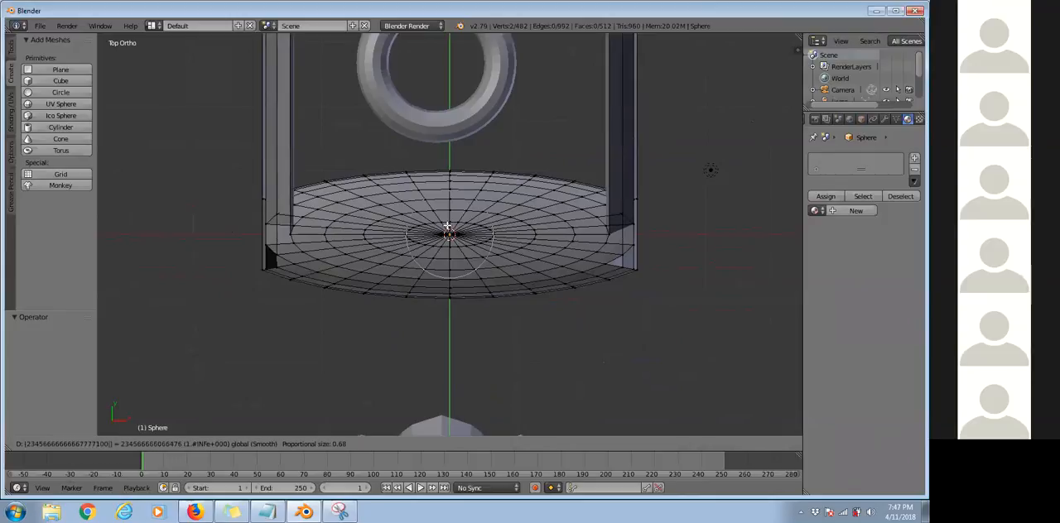
key(Escape)
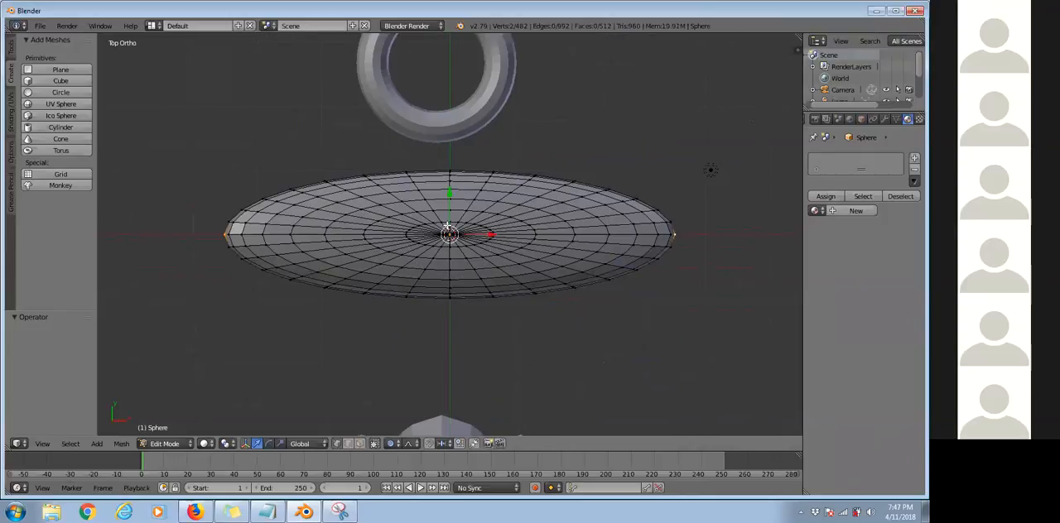
Move the two end vertices about 0.445 in negative Y with a proportional size of 4.18.
key(g)
key(z)
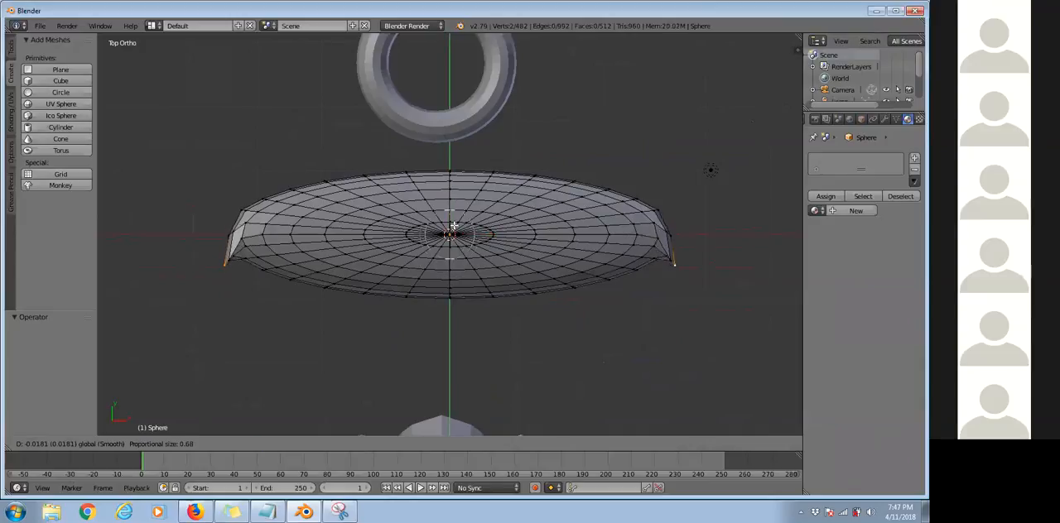
scroll(454, 277, down, 17)
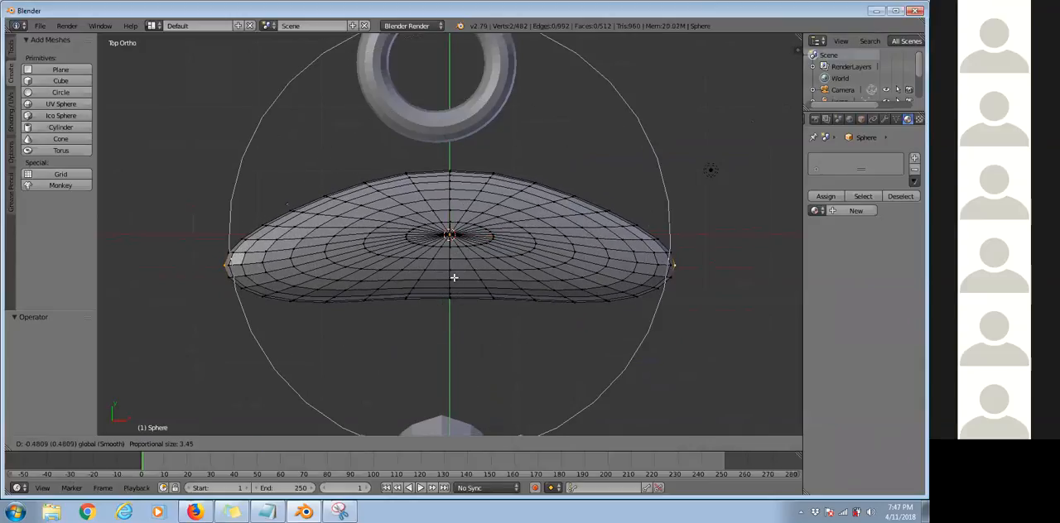
scroll(454, 277, down, 2)
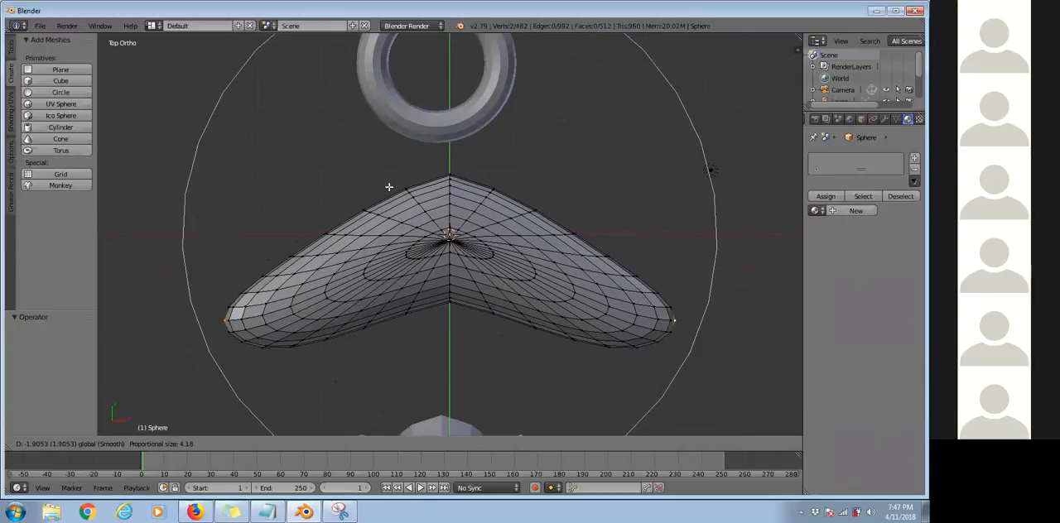
right_click(387, 223)
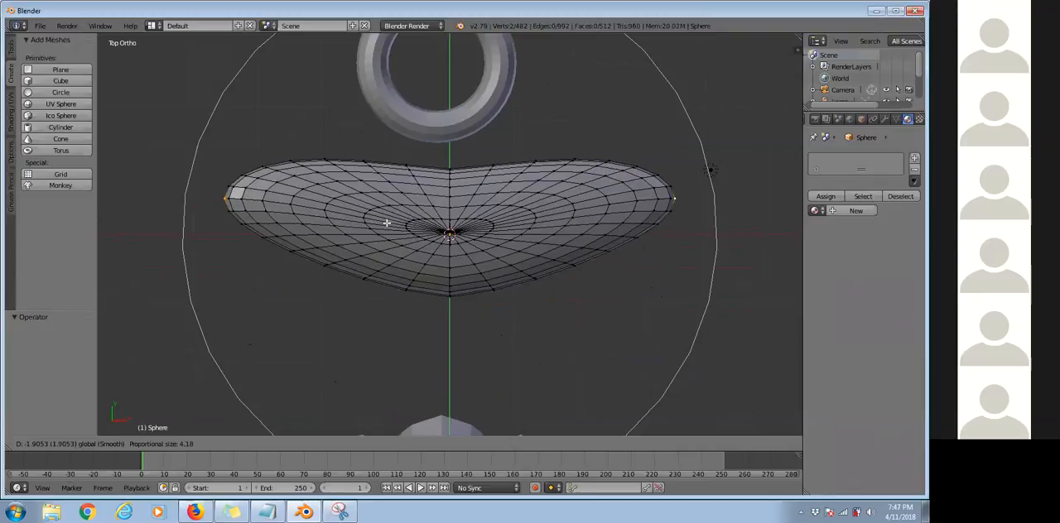
click(487, 195)
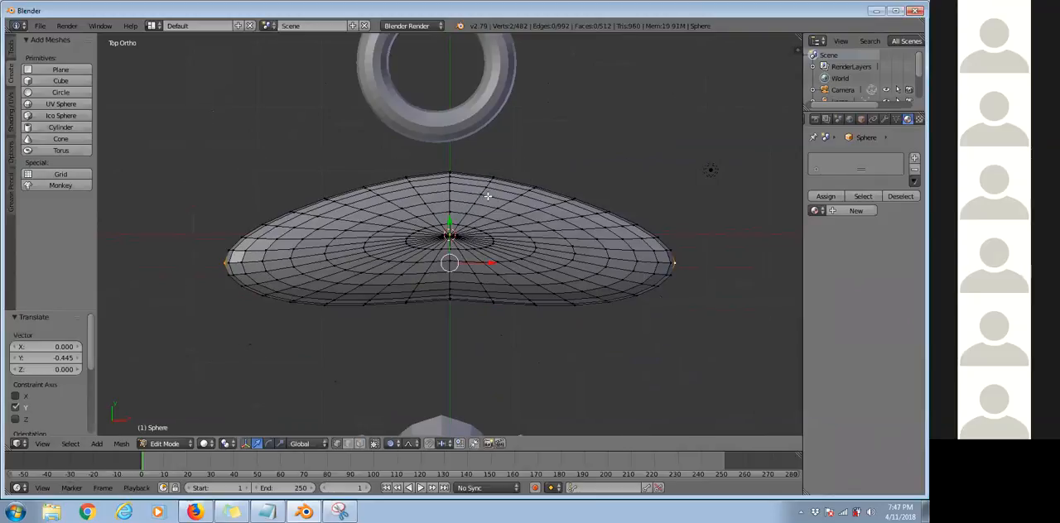
Move the two end vertices about 1.279 in negative Y, varying the proportional size and finishing at 4.59.
key(g)
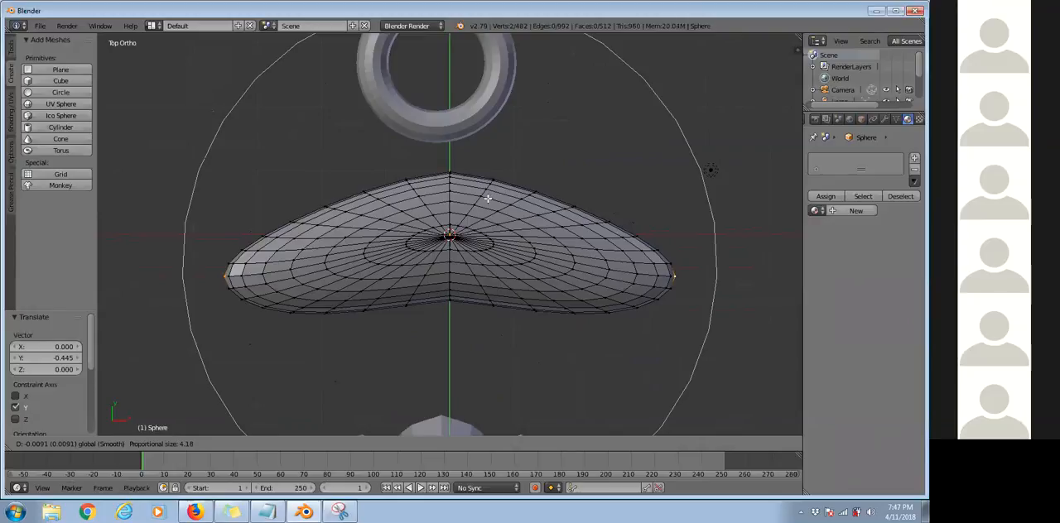
scroll(488, 199, up, 19)
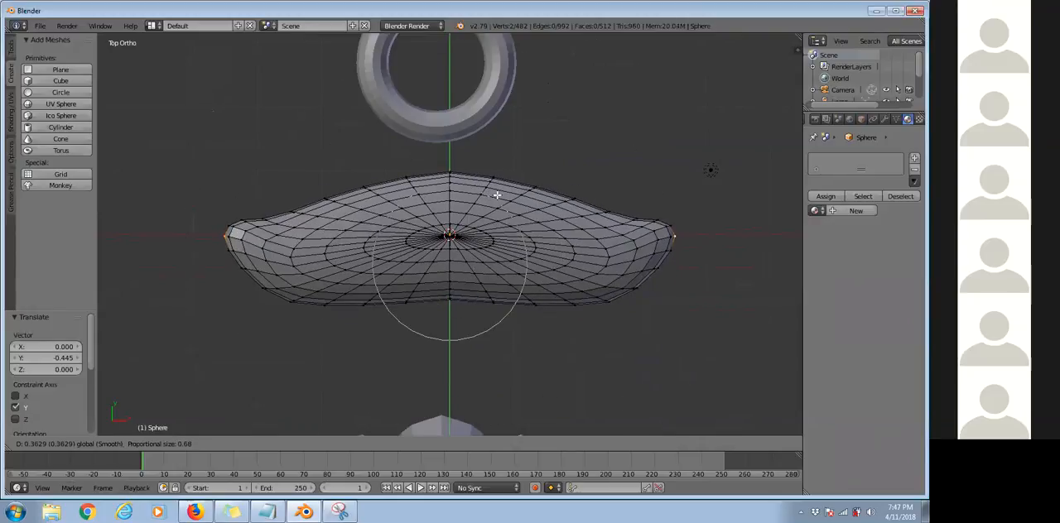
scroll(497, 196, down, 20)
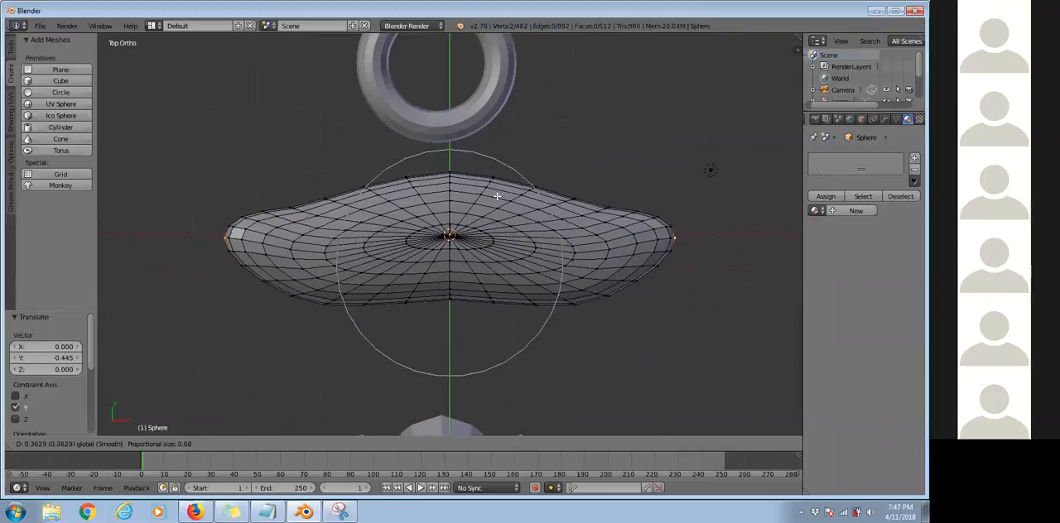
scroll(497, 196, up, 10)
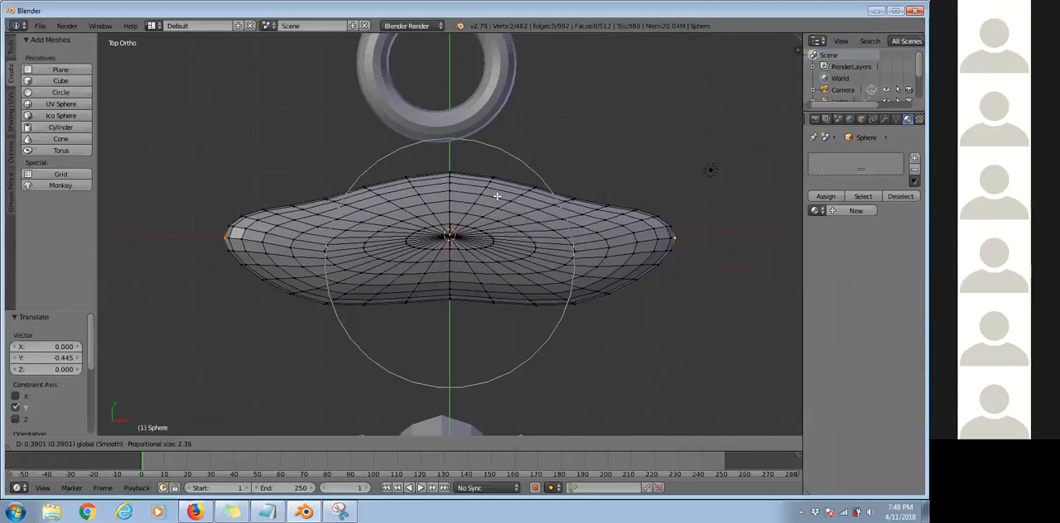
scroll(497, 197, down, 4)
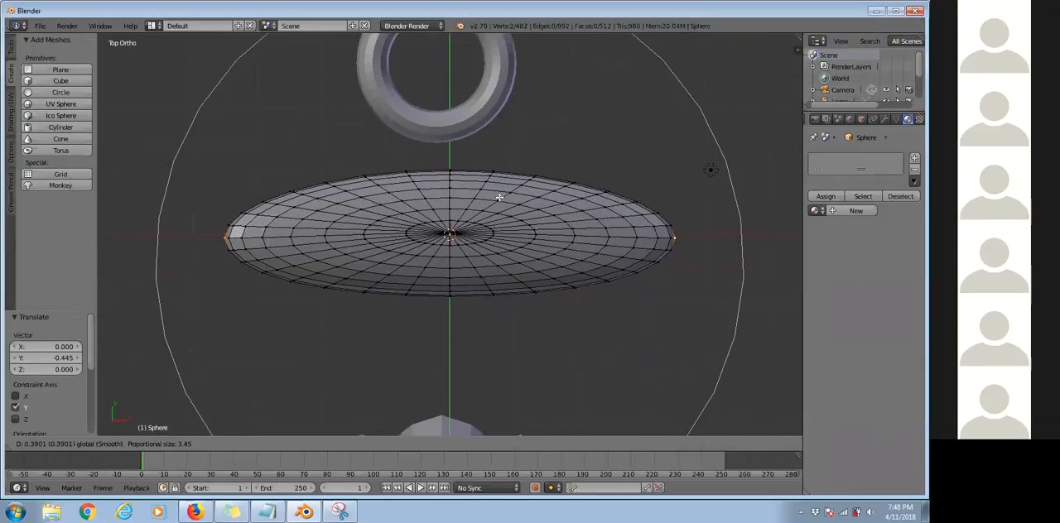
scroll(502, 200, down, 14)
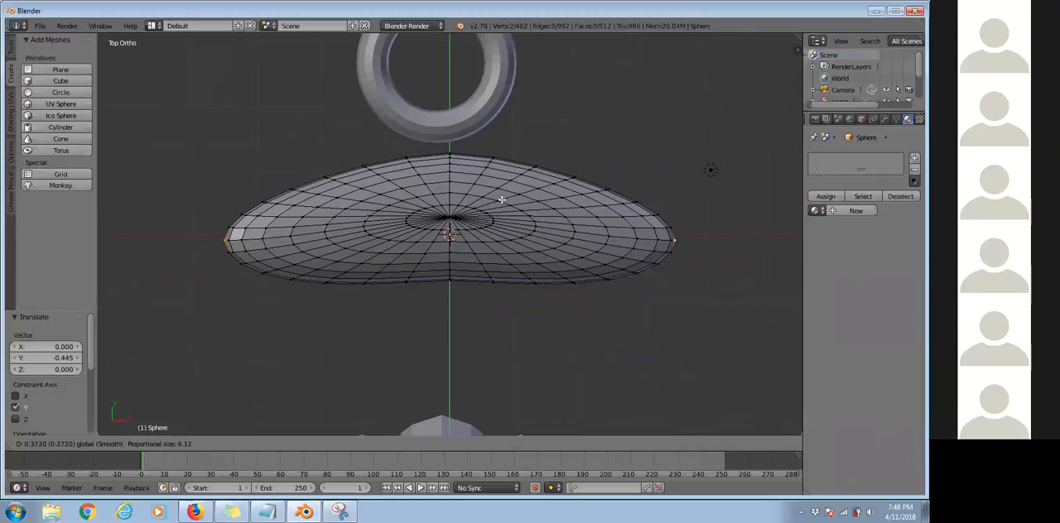
scroll(489, 135, up, 16)
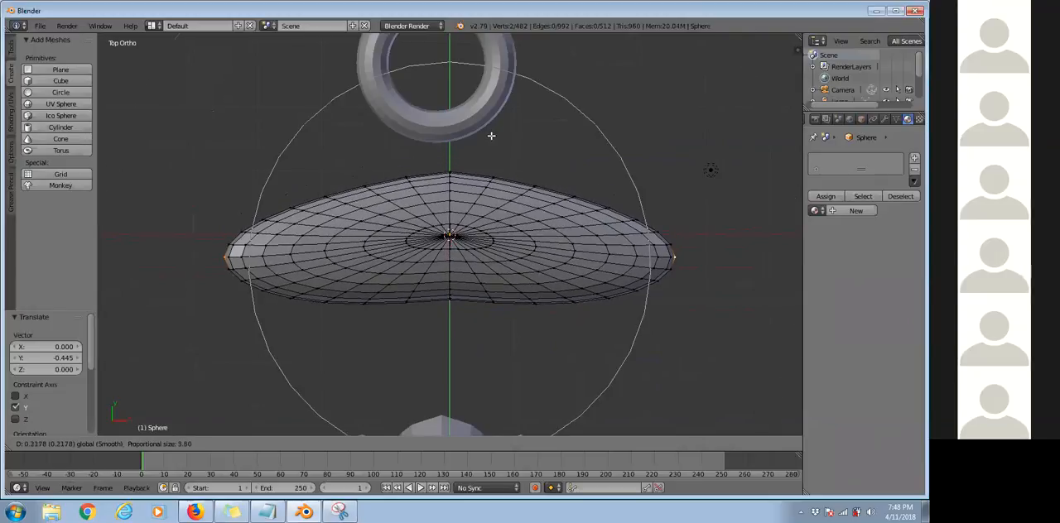
scroll(495, 199, down, 11)
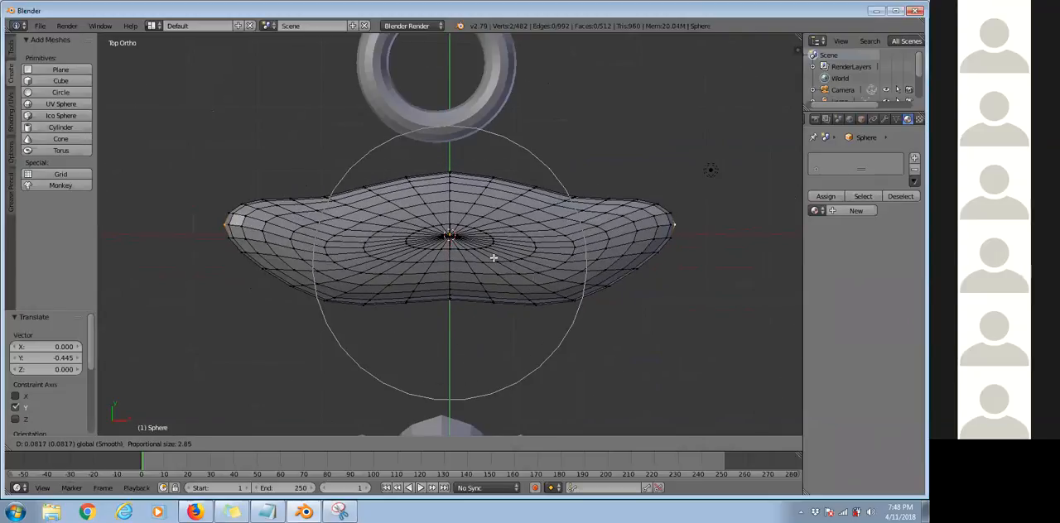
scroll(492, 282, down, 5)
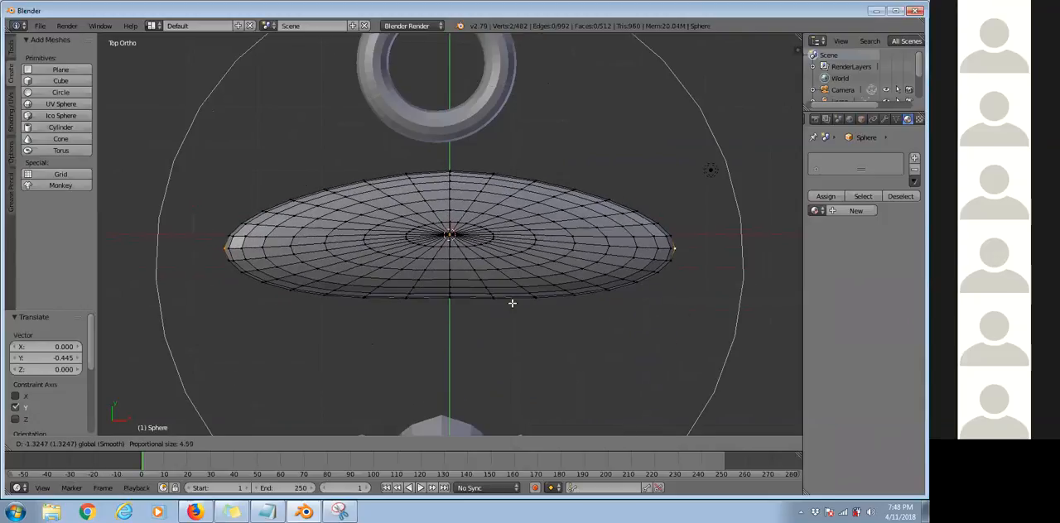
click(423, 218)
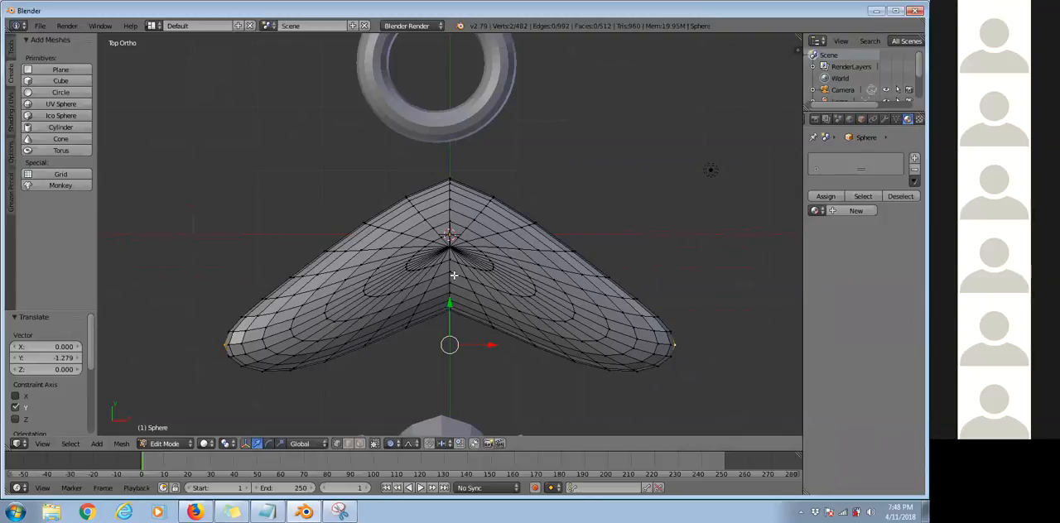
Move the two end vertices about 0.717 in positive Y with the proportional size reduced to 1.46.
key(g)
key(y)
scroll(430, 248, up, 13)
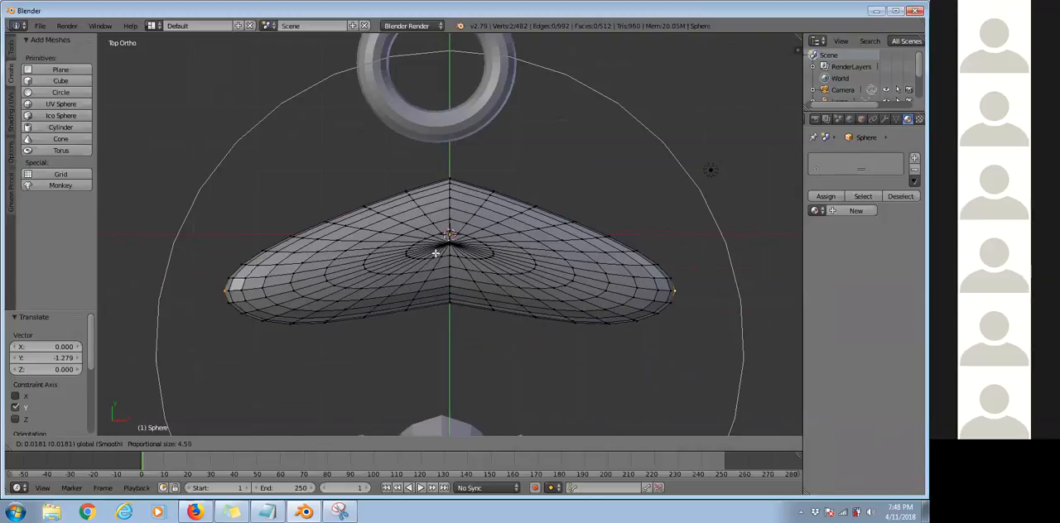
scroll(422, 241, down, 4)
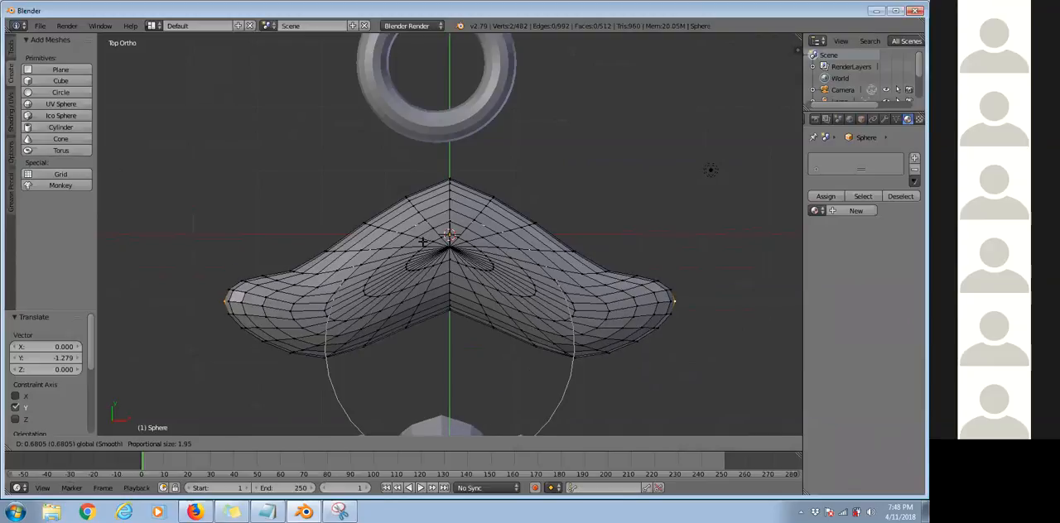
scroll(422, 242, down, 2)
scroll(423, 241, up, 4)
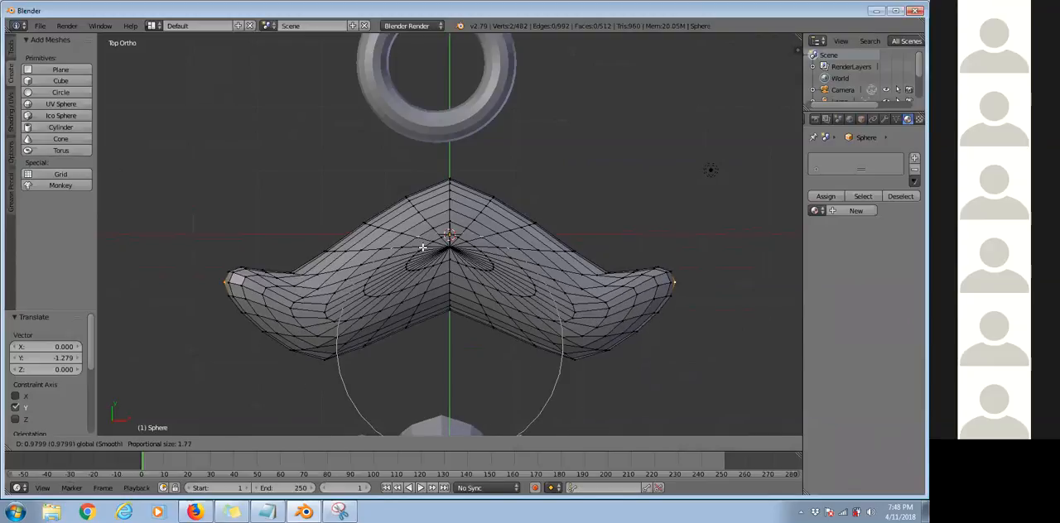
click(428, 263)
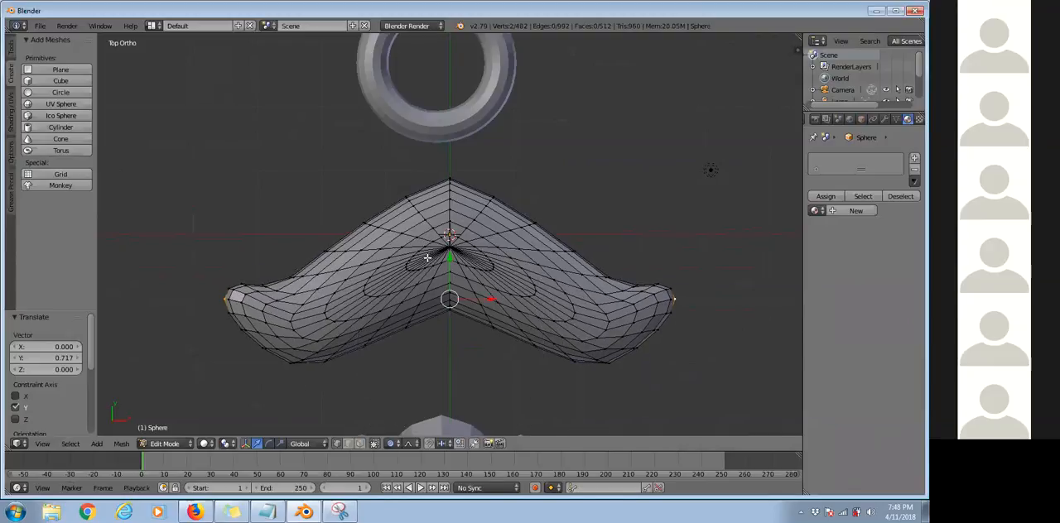
Move the two end vertices about 0.517 in negative Y with a proportional size of 0.91.
key(g)
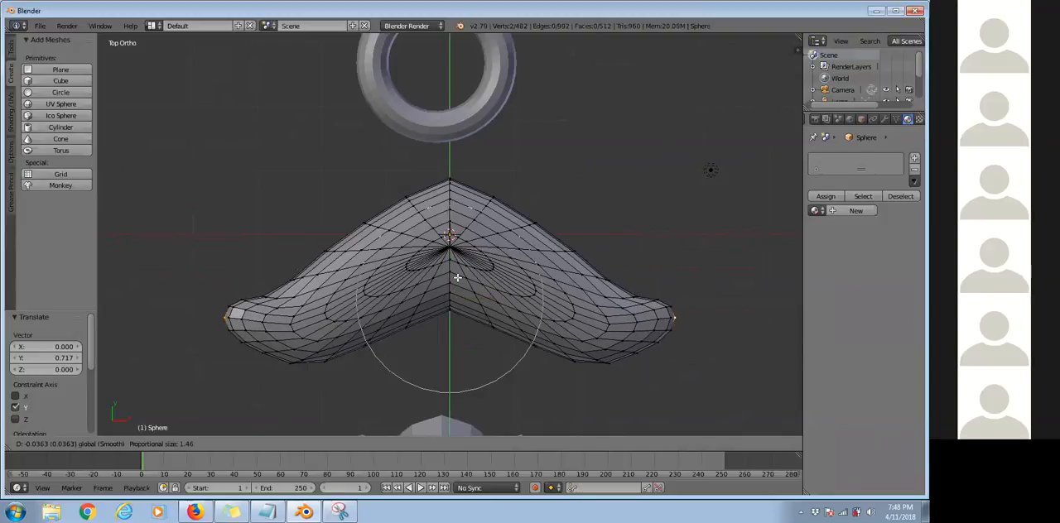
scroll(452, 296, up, 9)
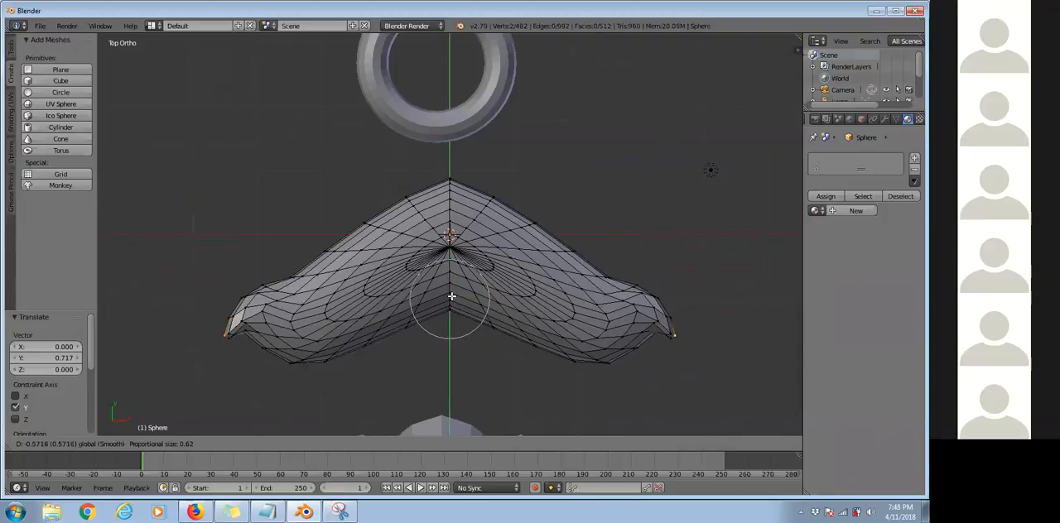
scroll(451, 295, down, 5)
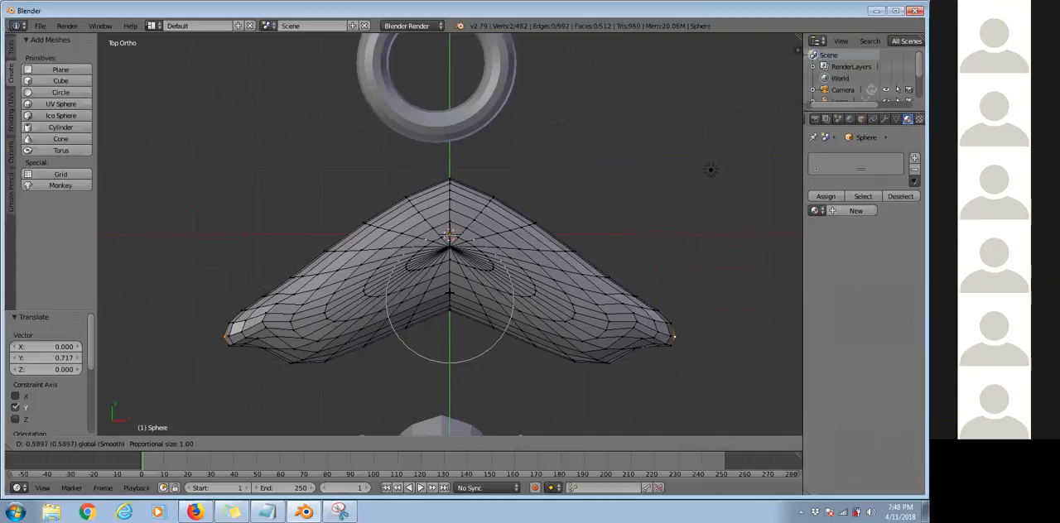
scroll(452, 296, up, 1)
click(454, 239)
In the top view, select the matching pair of vertices midway along the mesh's two upper outline edges.
middle_drag(541, 276, 249, 258)
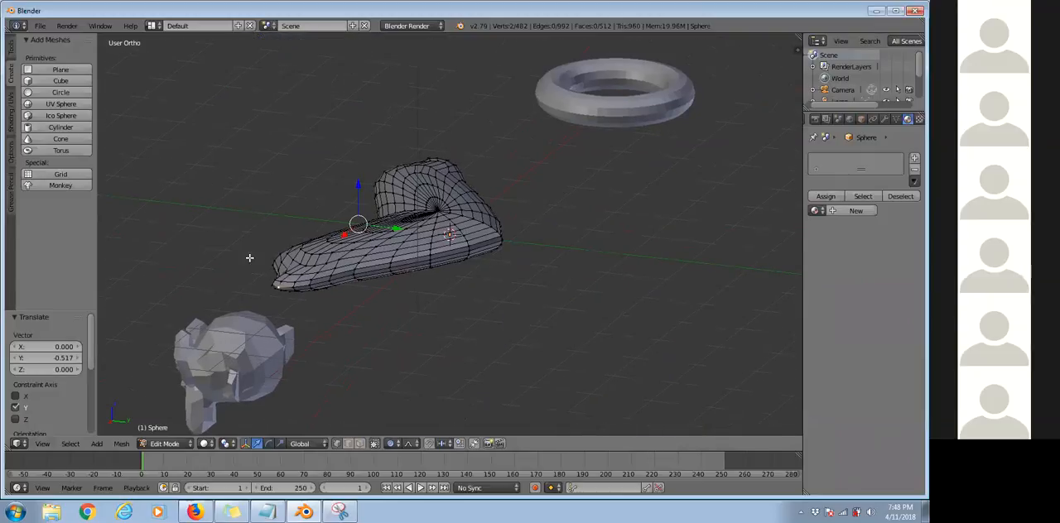
middle_drag(336, 217, 445, 187)
middle_drag(327, 229, 329, 231)
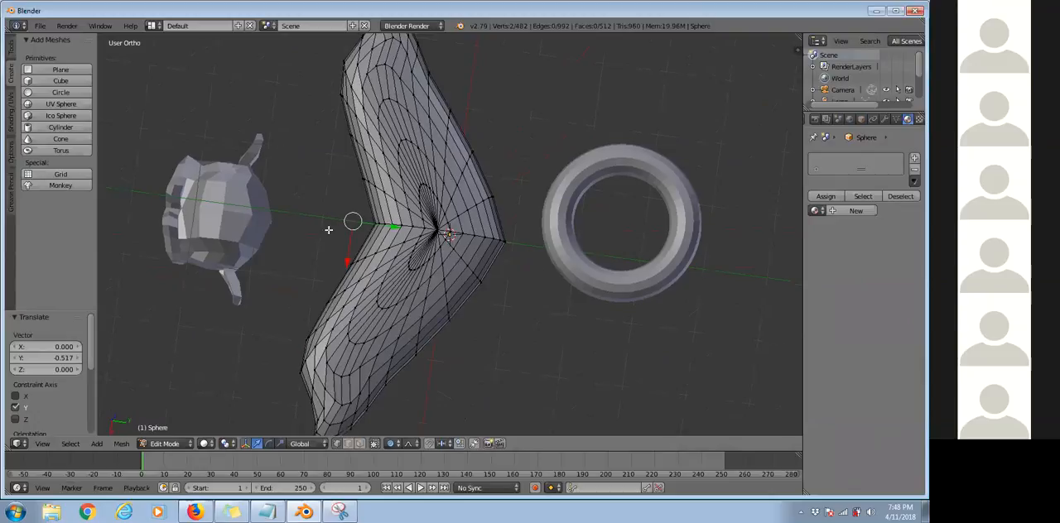
key(KP_7)
click(324, 250)
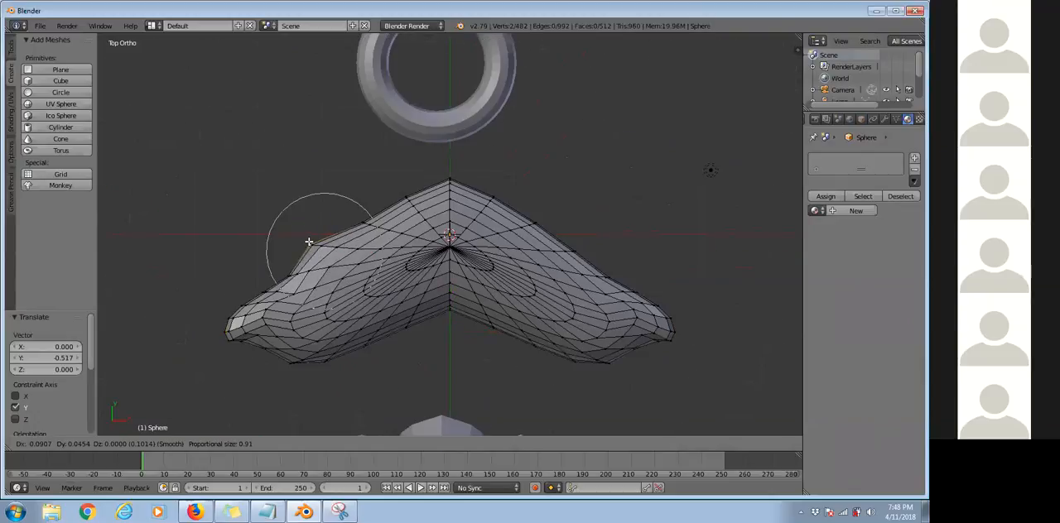
shift+right_click(593, 223)
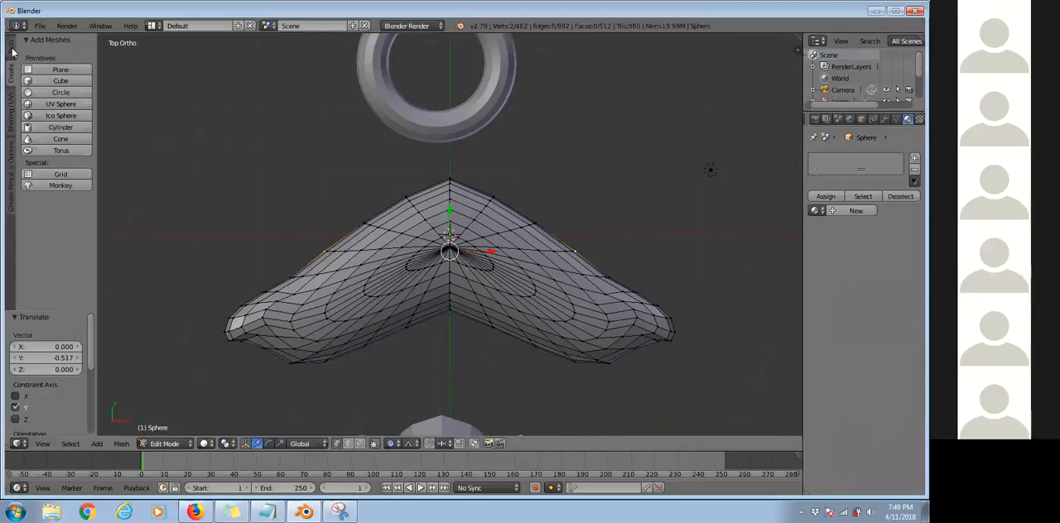
Show the mesh transform tools, capture them with Snipping Tool, and circle the Scale command in the snip.
click(12, 50)
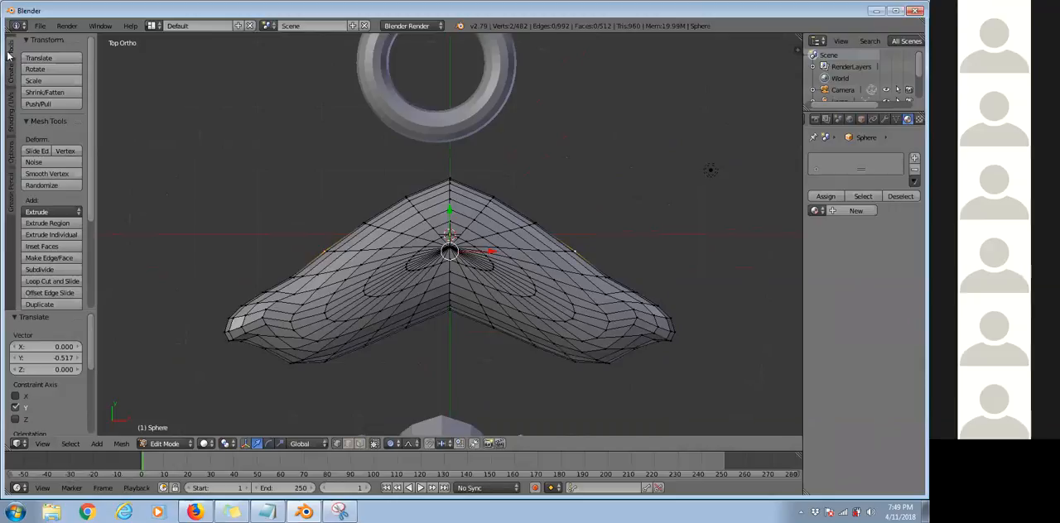
right_click(340, 511)
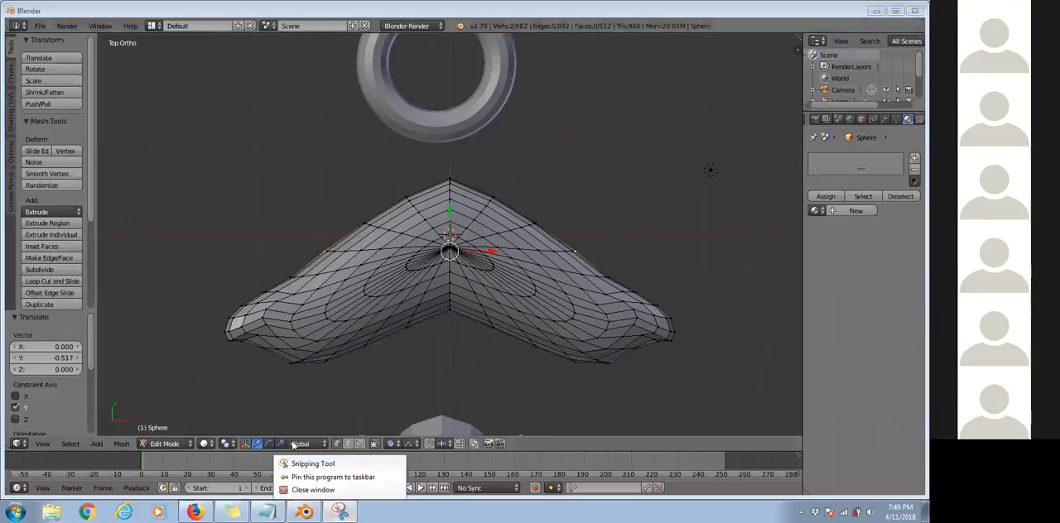
click(306, 464)
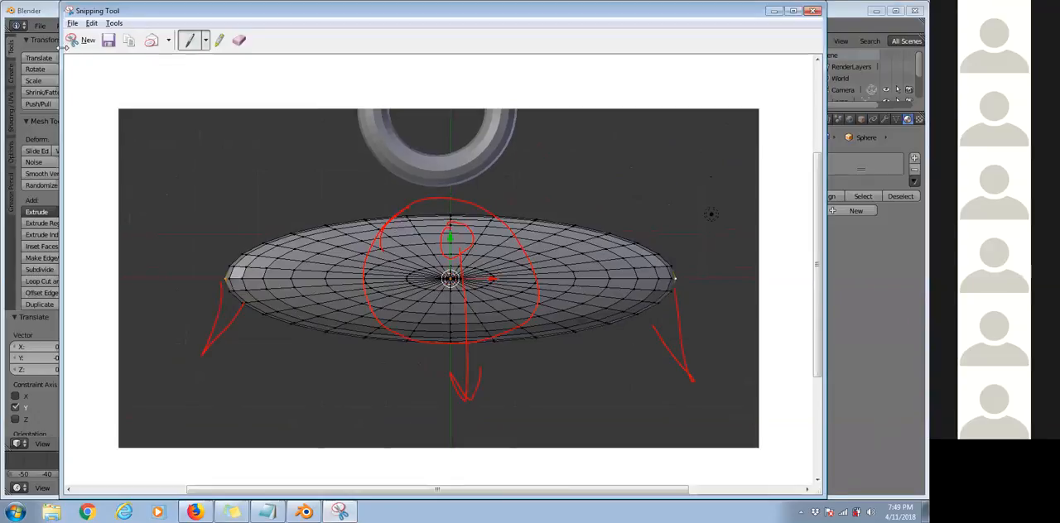
click(83, 40)
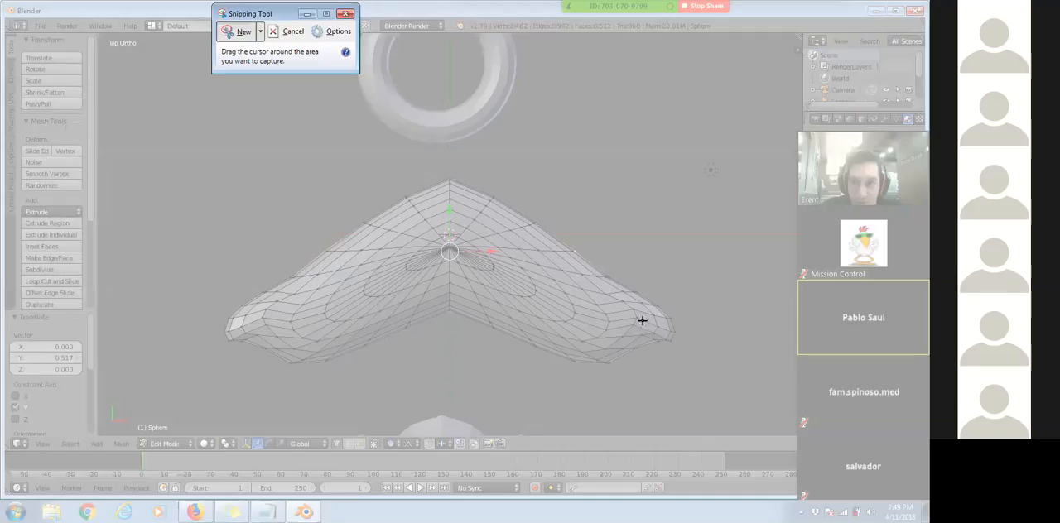
drag(1, 1, 213, 201)
mouse_move(81, 184)
mouse_down()
mouse_move(154, 197)
mouse_move(84, 186)
mouse_up()
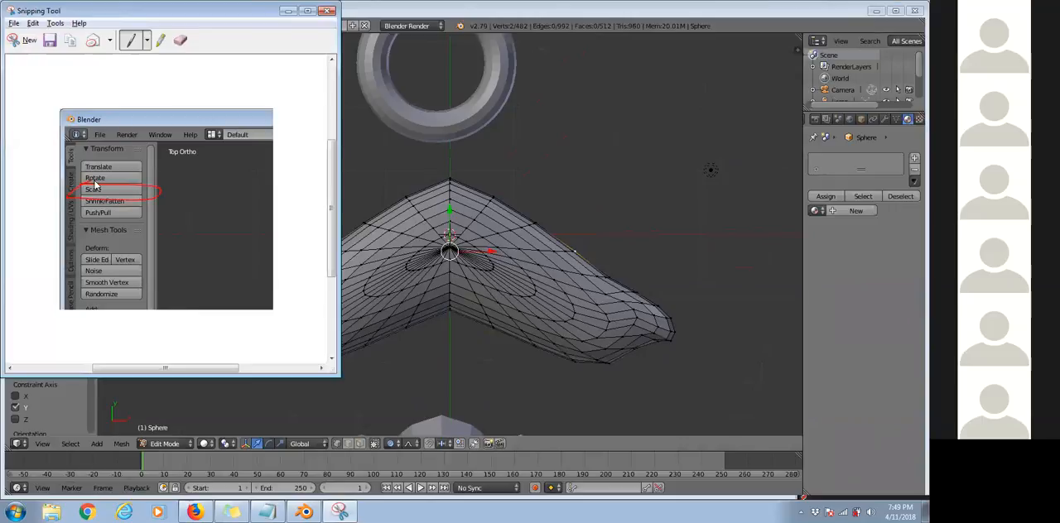
Switch back to Blender and scale the selected vertex pair to 0.738 with a proportional size of 0.91.
key(alt+Tab)
key(s)
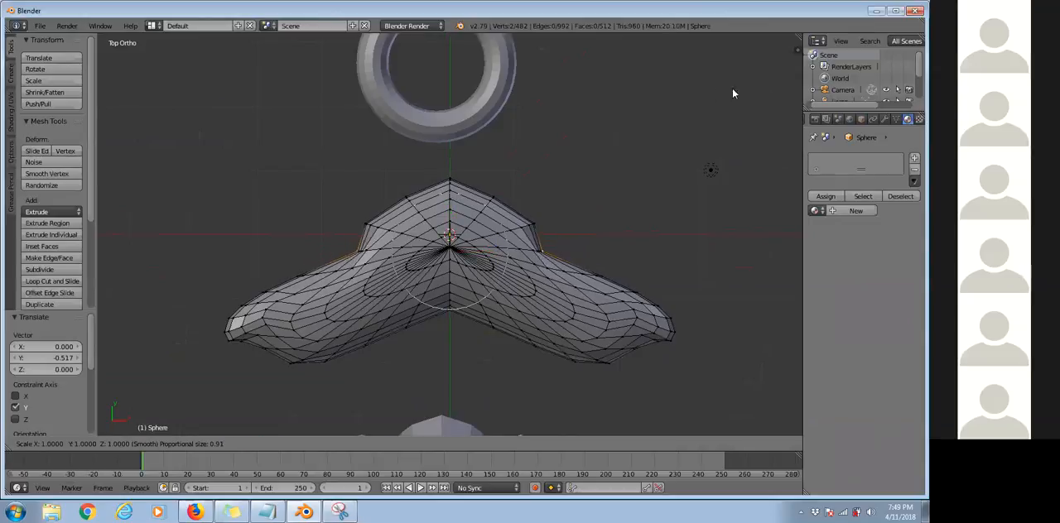
click(121, 151)
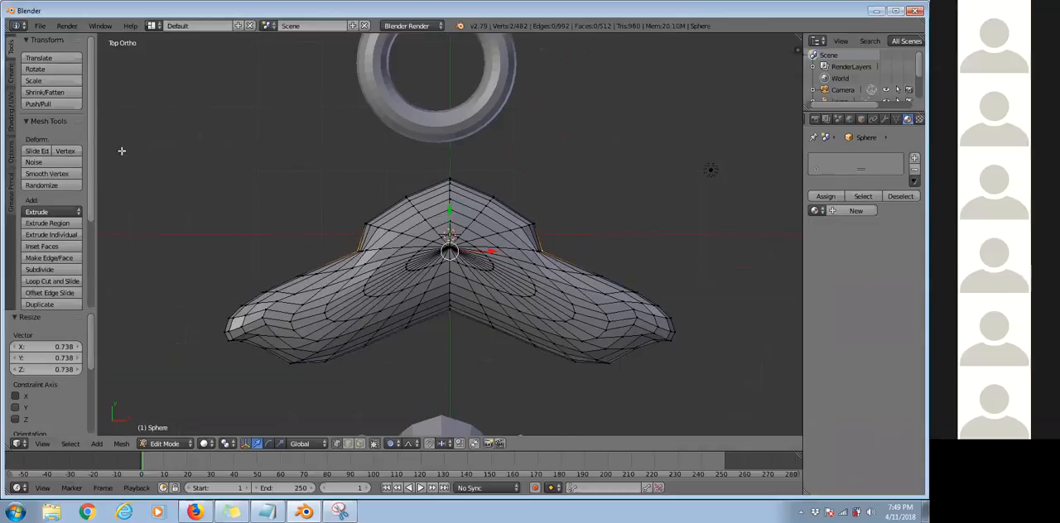
Translate the selected vertex pair about 0.47 in negative Y, enlarging the proportional size to 3.14.
click(48, 57)
scroll(51, 75, down, 3)
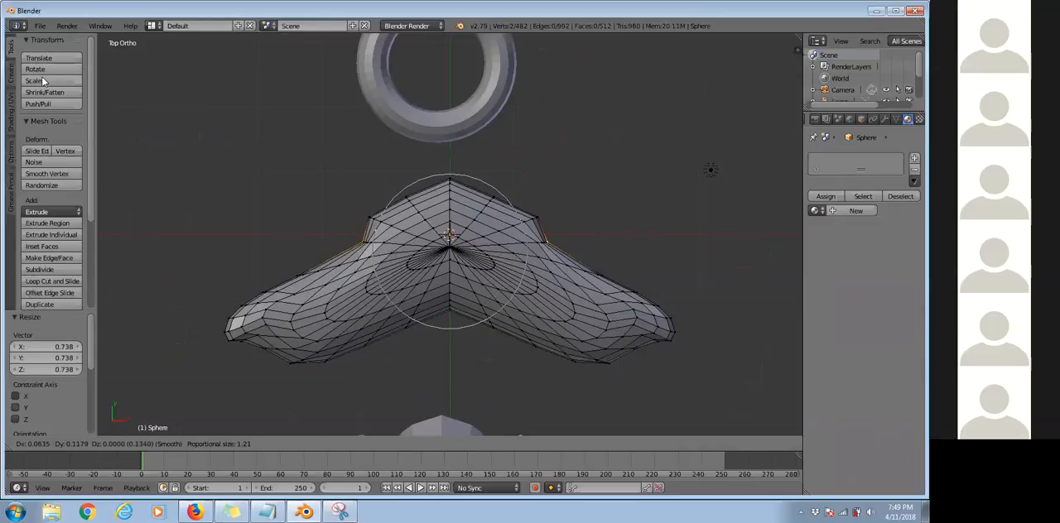
key(y)
scroll(51, 93, down, 5)
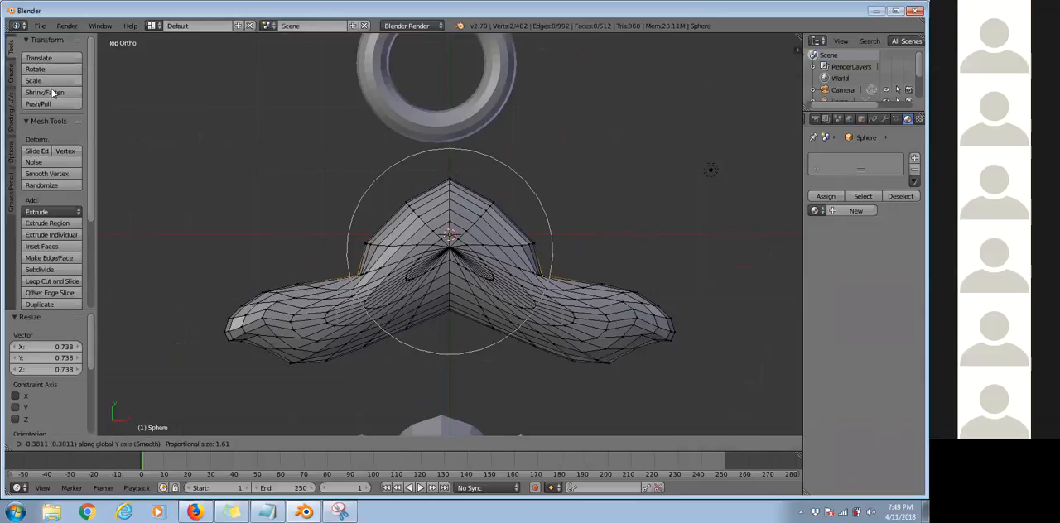
scroll(51, 94, down, 5)
click(53, 95)
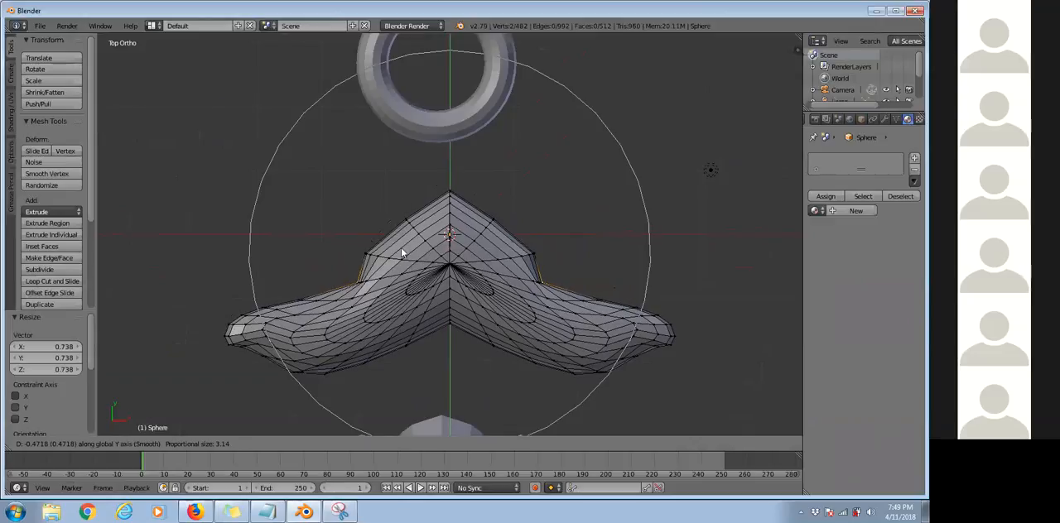
Return to Object Mode and apply smooth shading to the bent sphere.
key(Tab)
mouse_move(545, 186)
middle_down()
mouse_move(561, 185)
mouse_move(331, 189)
mouse_move(15, 84)
middle_up()
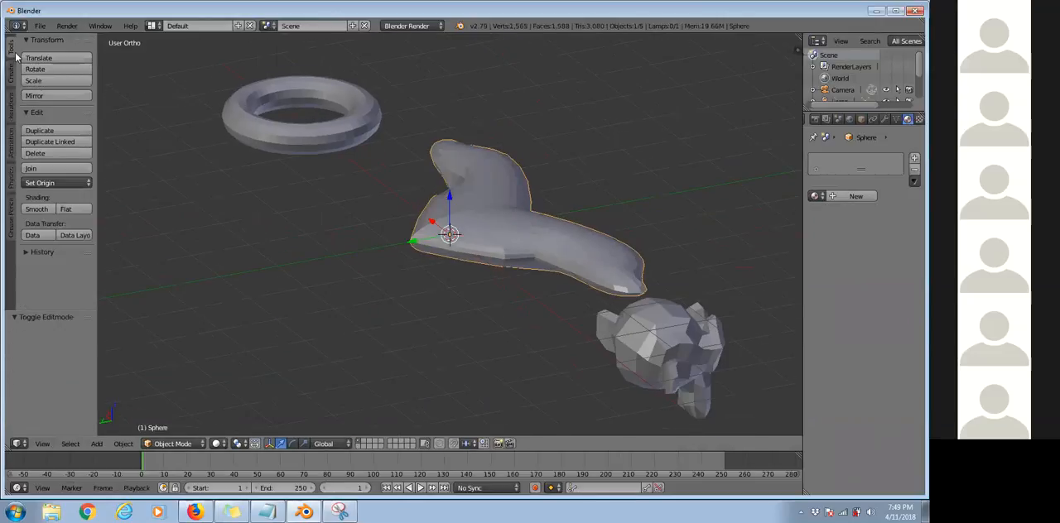
click(12, 72)
ctrl+scroll(43, 180, up, 1)
click(48, 209)
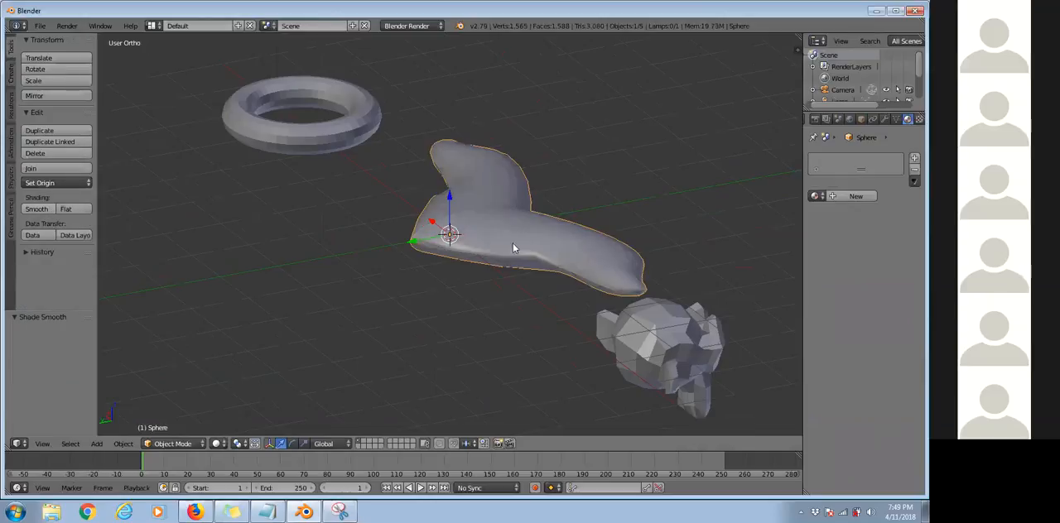
Inspect the smooth-shaded shape from another angle and return to the top view.
middle_drag(254, 231, 508, 289)
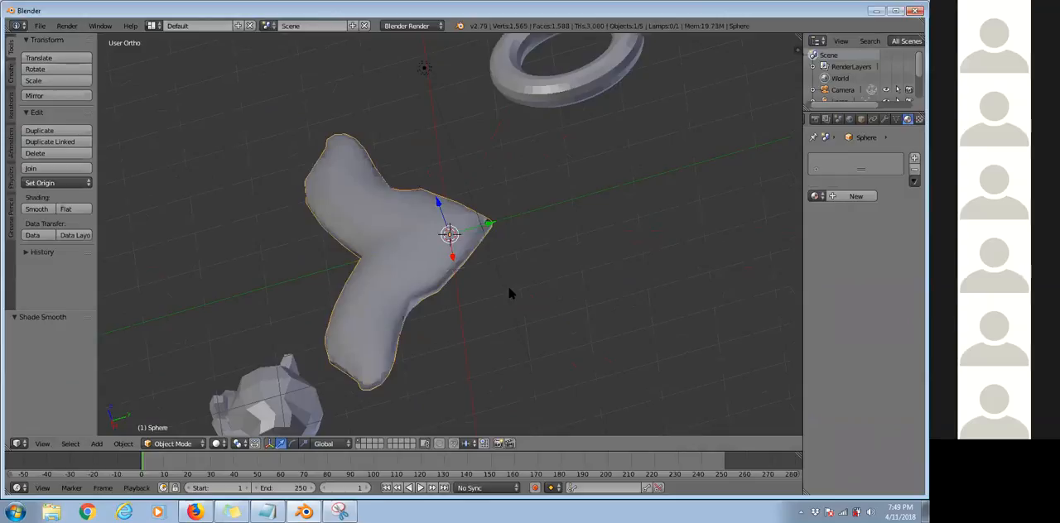
key(KP_7)
scroll(506, 283, down, 5)
scroll(505, 277, up, 4)
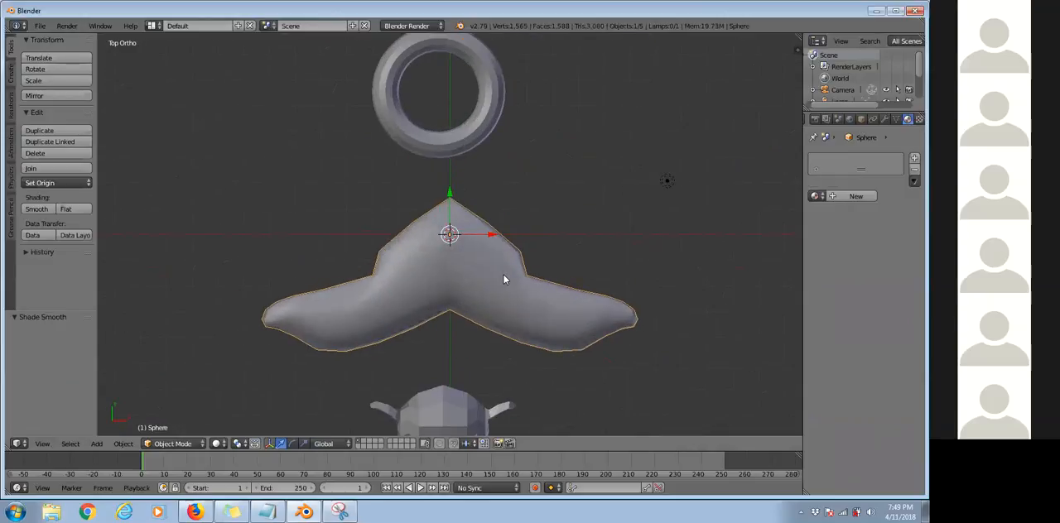
Select the monkey head and rotate it in the right view until its face points upward.
scroll(448, 338, down, 2)
right_click(448, 335)
middle_drag(448, 335, 487, 298)
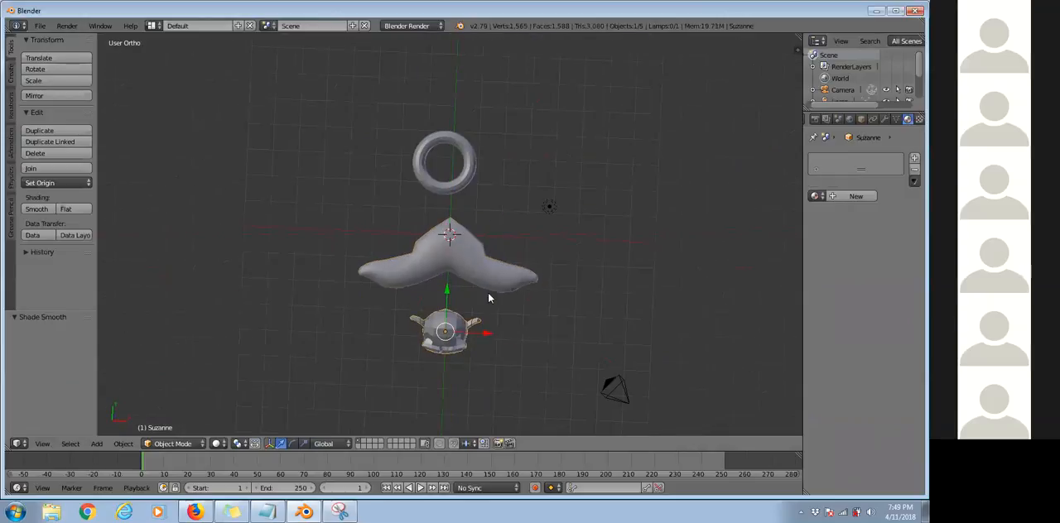
key(KP_3)
key(r)
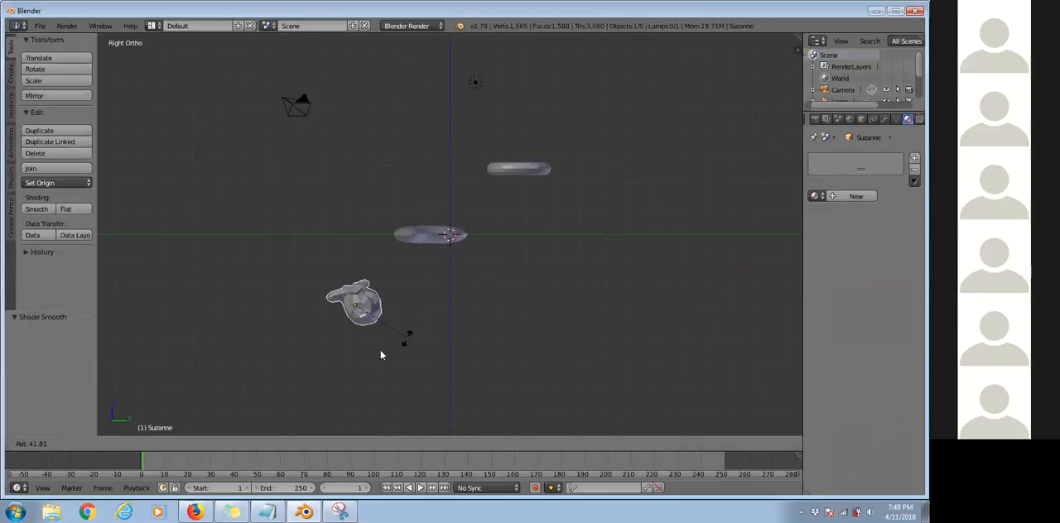
click(373, 355)
Translate the monkey head 3.499 in Y and 1.445 in Z to sit beneath the bent sphere, and check the placement from above.
key(g)
click(466, 316)
middle_drag(493, 277, 593, 260)
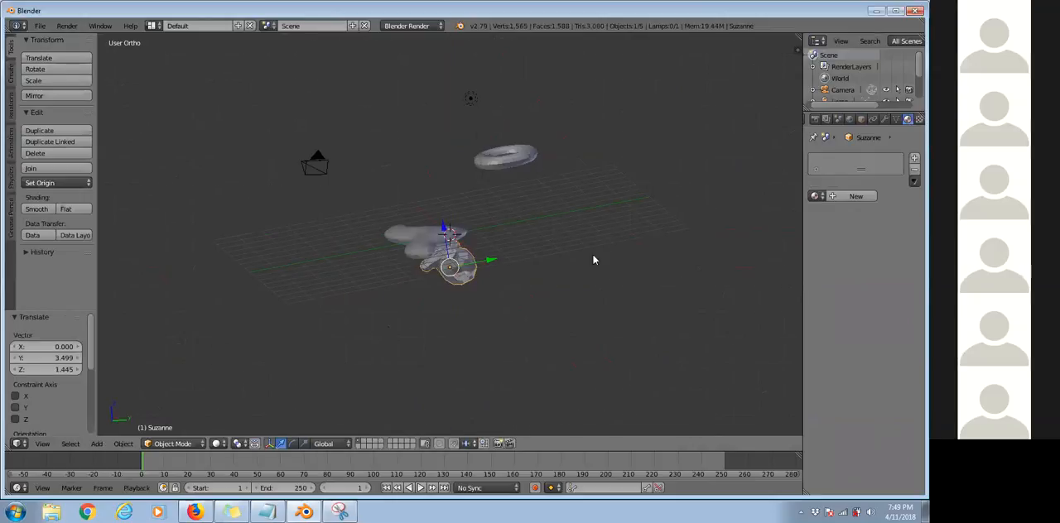
key(KP_7)
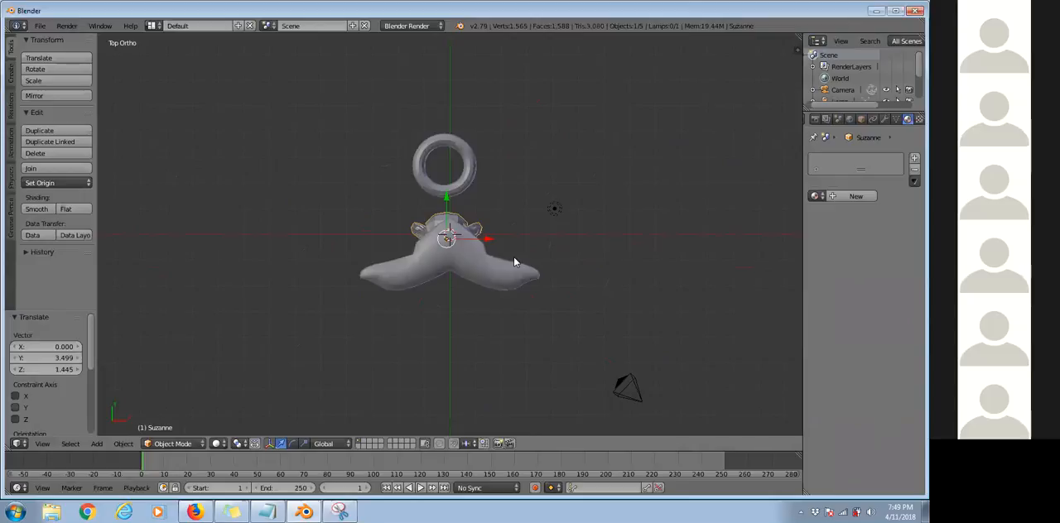
Select the bent sphere and scale it uniformly to 0.188.
right_click(514, 262)
key(s)
click(462, 241)
scroll(532, 268, up, 2)
scroll(530, 269, up, 4)
scroll(552, 258, down, 1)
middle_drag(552, 259, 548, 274)
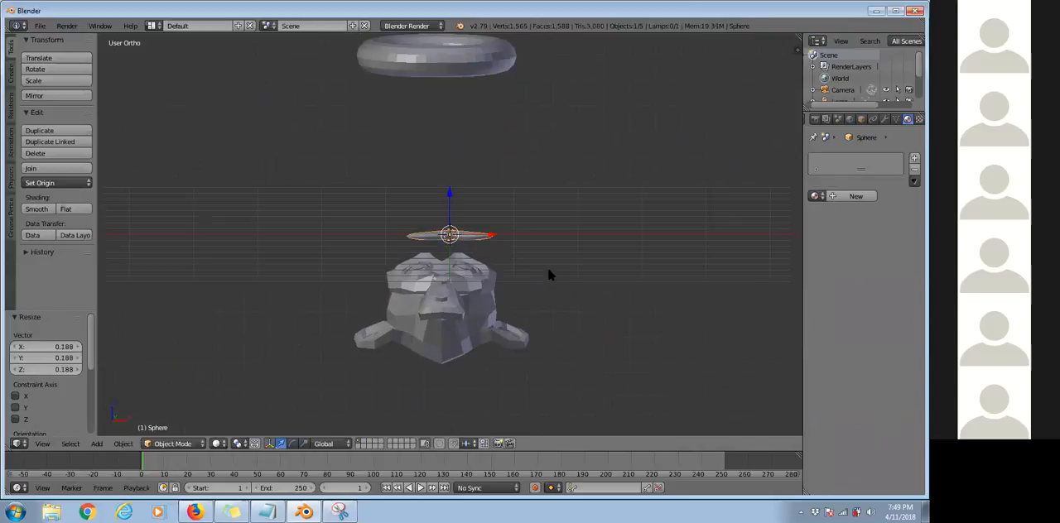
Move the scaled shape about -0.118 in X and -0.753 in Y in the top view, placing it as a moustache under the monkey's nose.
key(KP_7)
key(g)
click(491, 322)
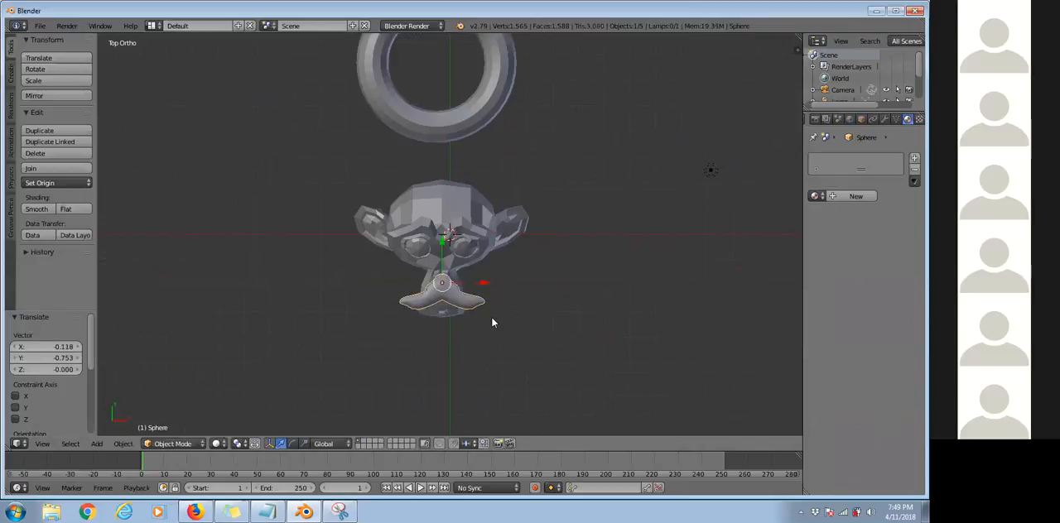
scroll(492, 322, up, 1)
scroll(490, 323, up, 1)
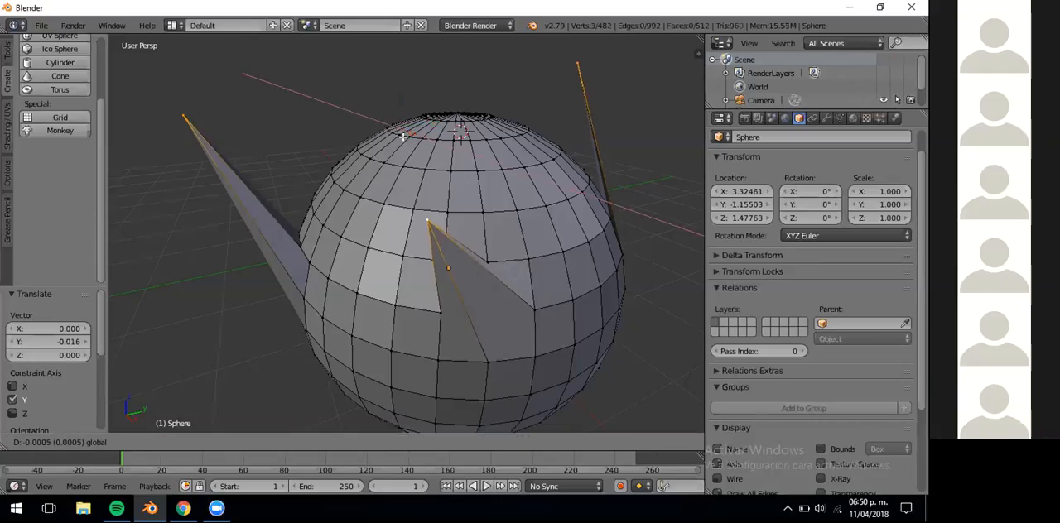
Translate the sphere's three selected spike vertices 0.329 along the X axis.
drag(403, 136, 458, 122)
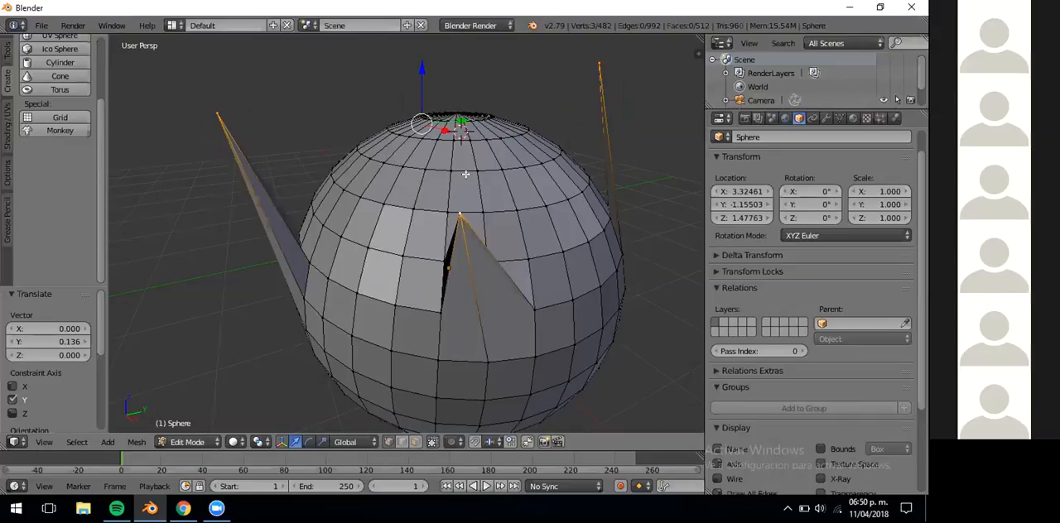
key(g)
key(x)
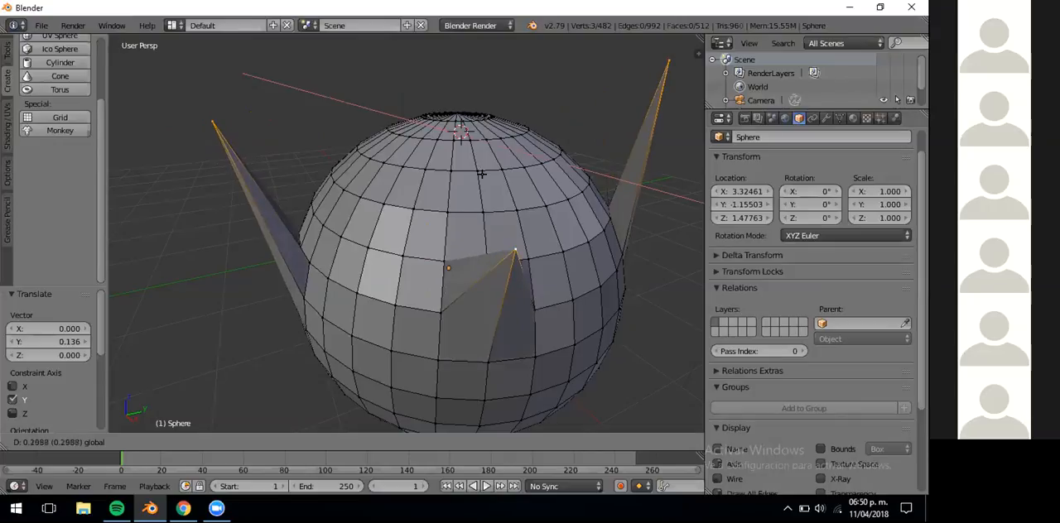
click(424, 469)
Enable proportional editing for the sphere mesh.
right_click(460, 441)
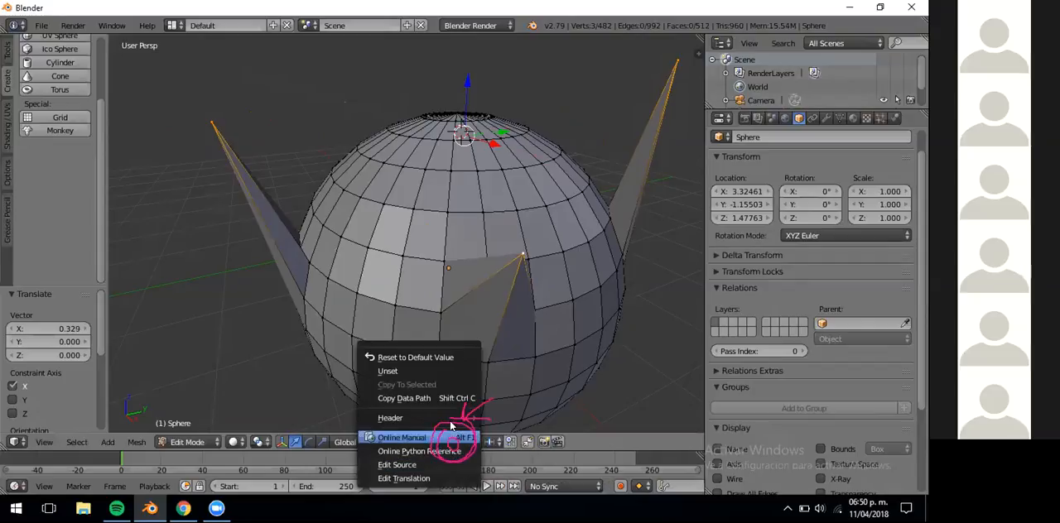
click(538, 413)
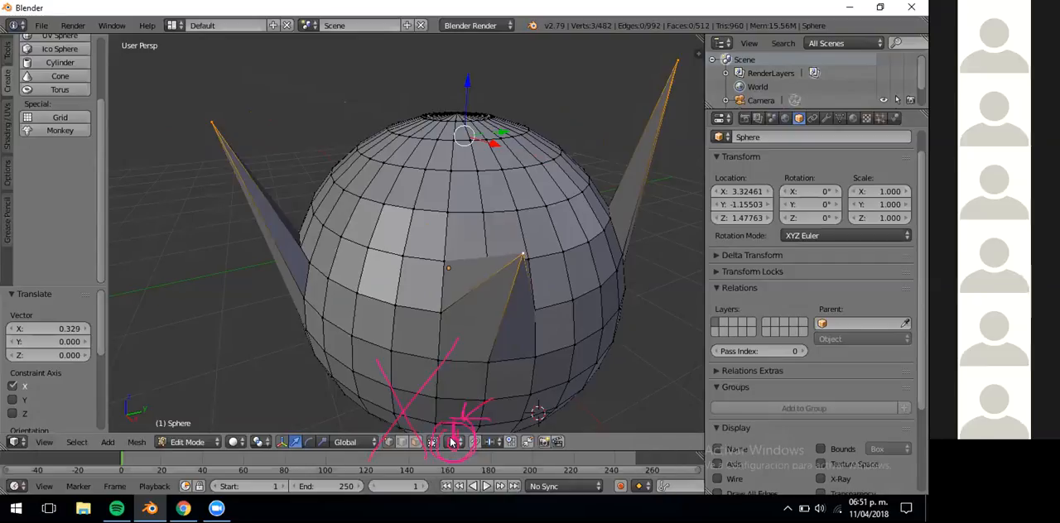
click(452, 442)
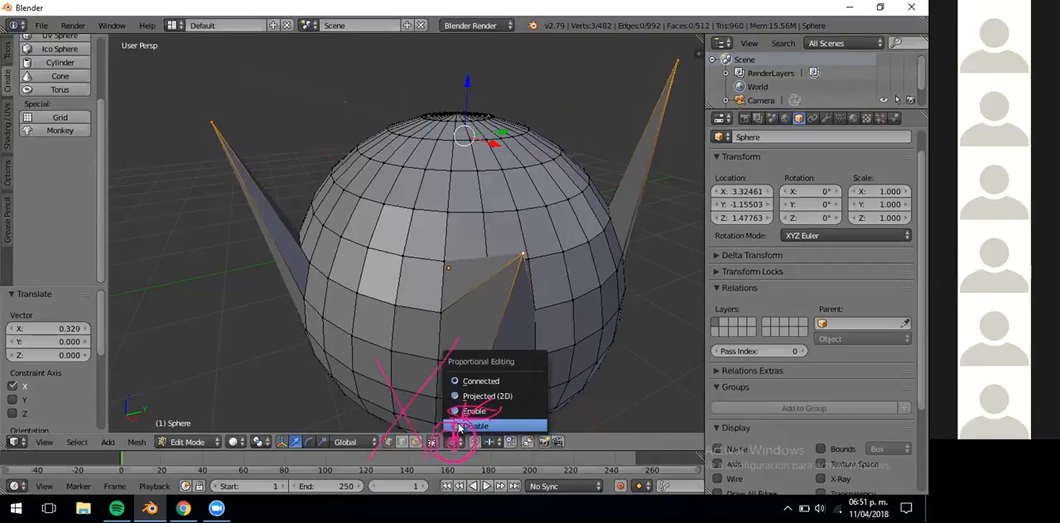
click(460, 427)
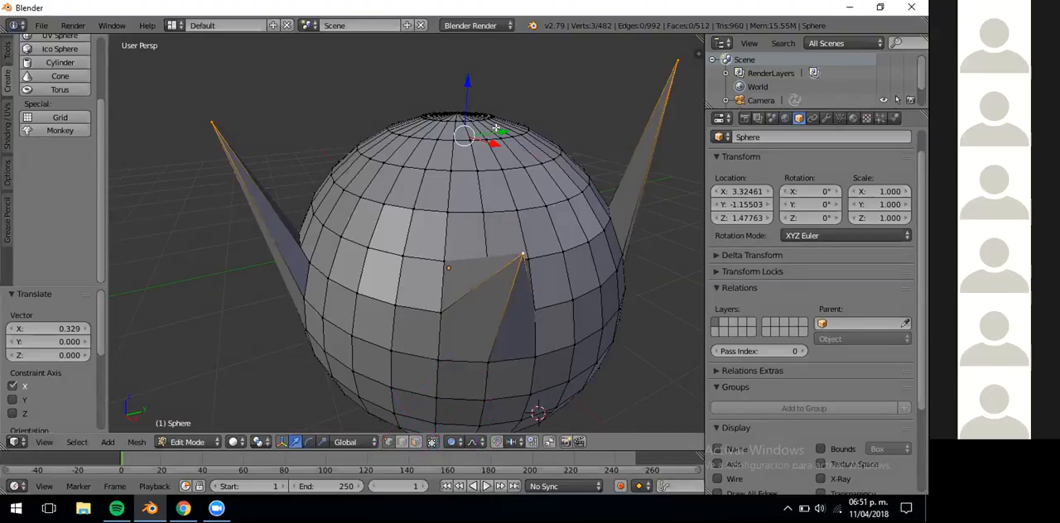
Translate the three selected vertices -0.221 along Y, trying different proportional sizes and finishing with a small influence radius.
key(g)
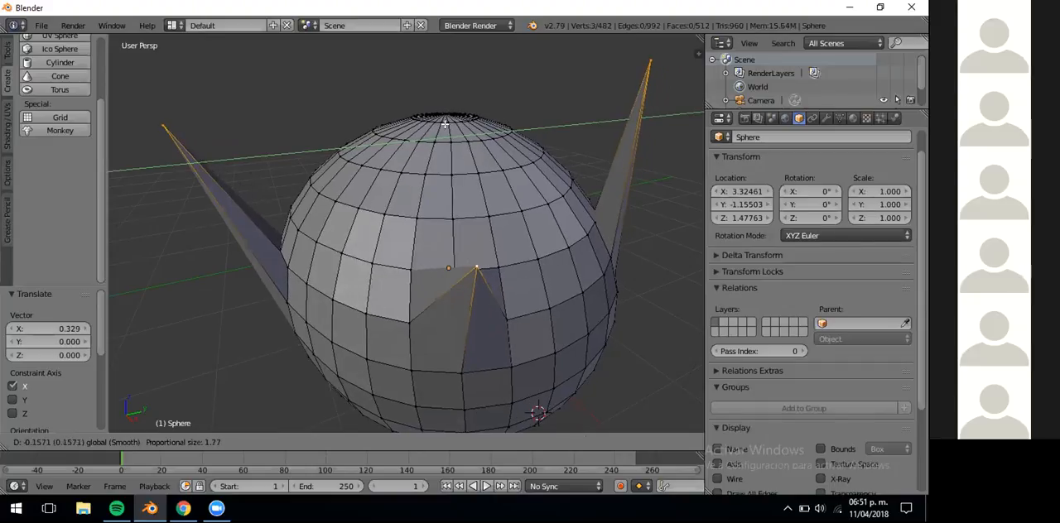
scroll(444, 124, up, 16)
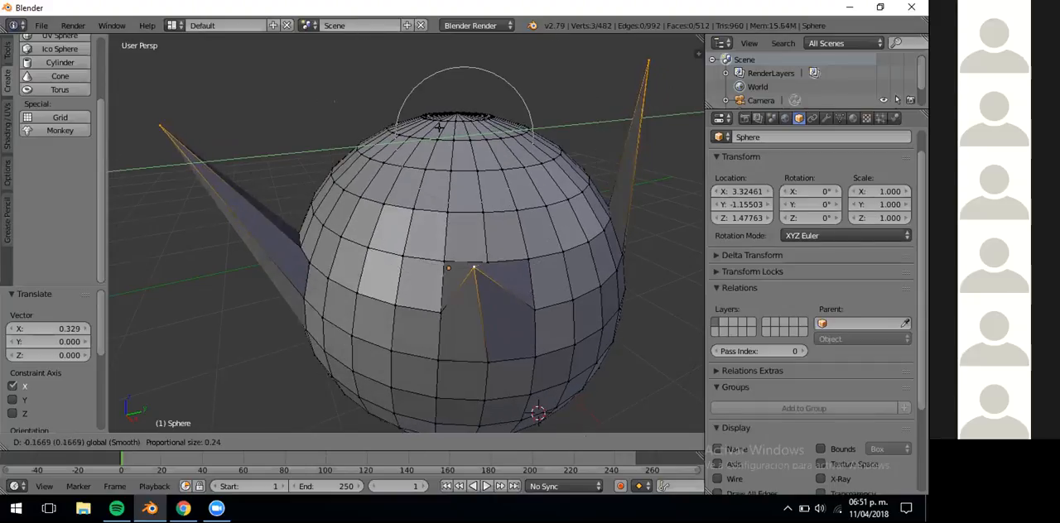
scroll(432, 128, down, 9)
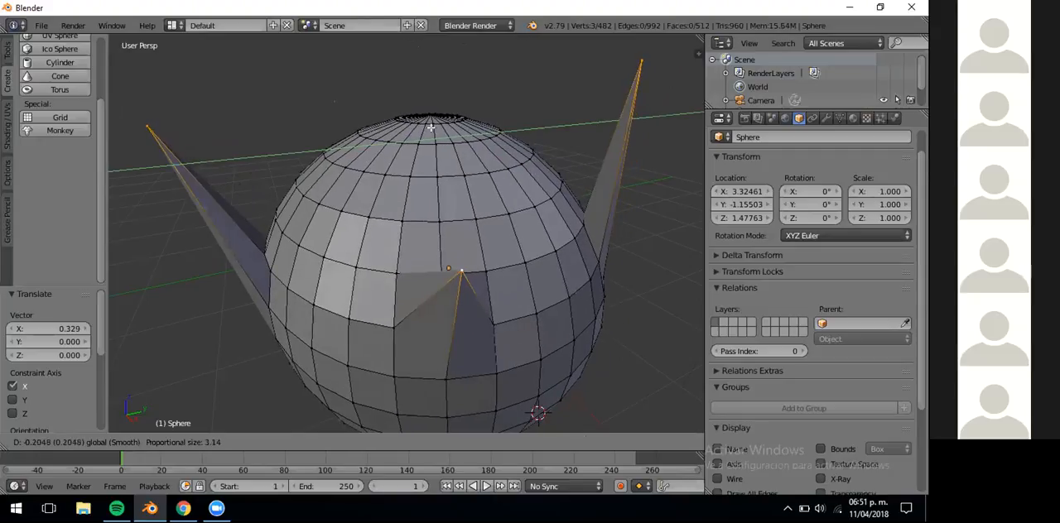
scroll(429, 128, up, 16)
click(429, 129)
scroll(430, 234, up, 10)
scroll(430, 232, down, 17)
scroll(424, 202, up, 16)
scroll(423, 202, down, 15)
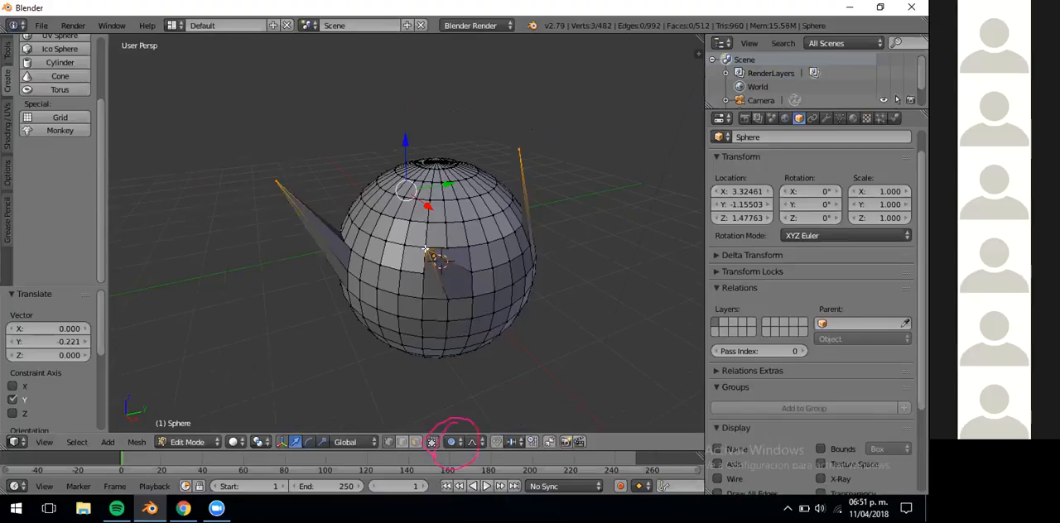
Select only the front spike vertex and translate it -0.100 along Y with a proportional size of 3.14.
scroll(425, 248, up, 4)
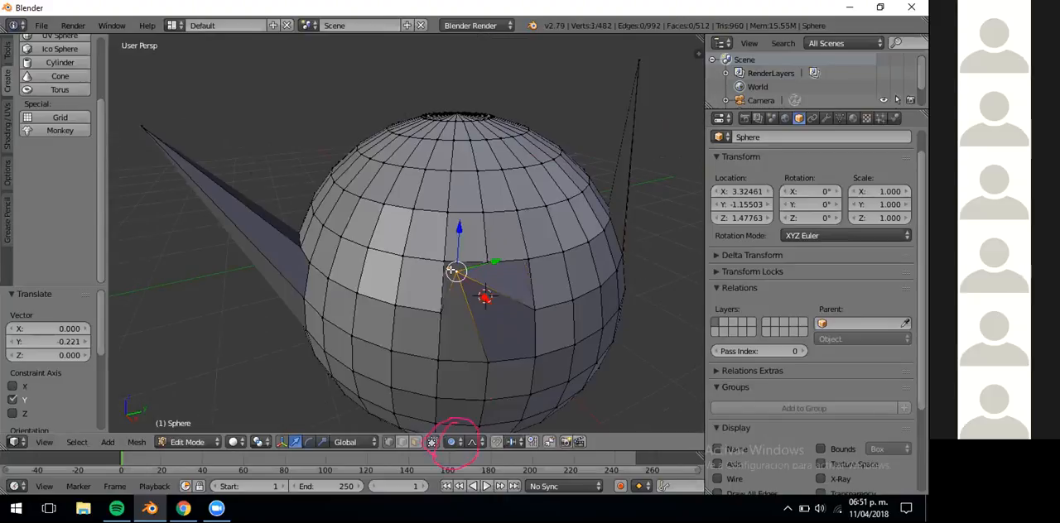
scroll(452, 273, up, 5)
scroll(452, 269, down, 8)
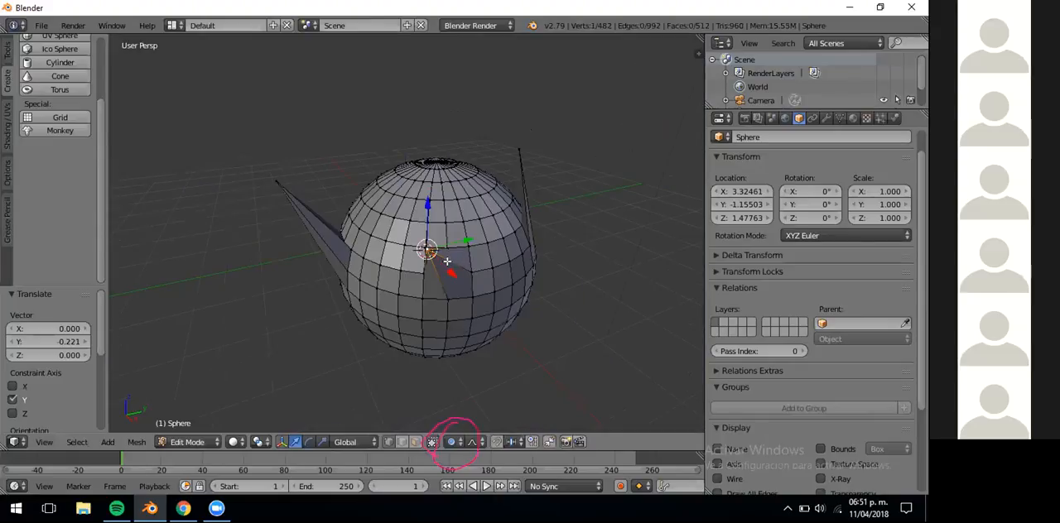
key(g)
key(y)
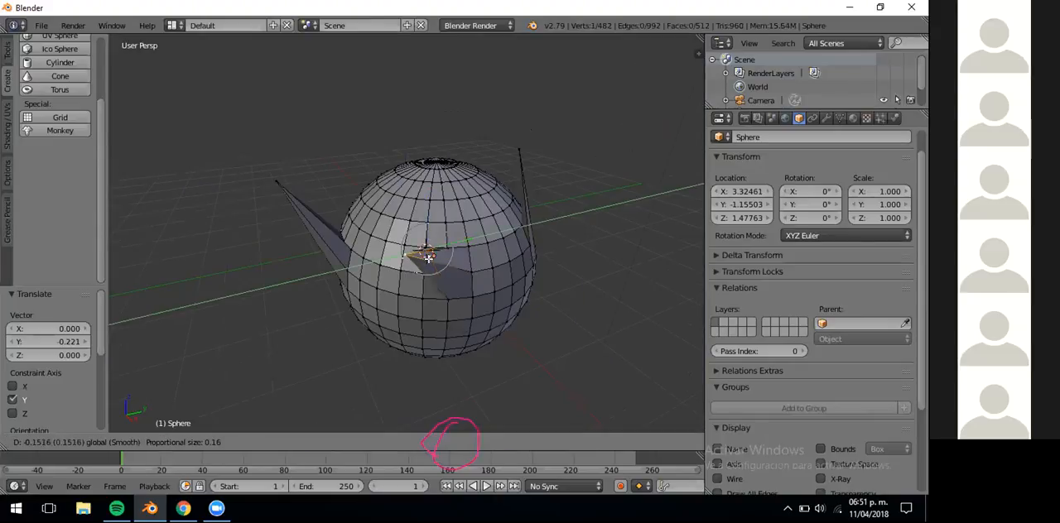
scroll(430, 246, down, 20)
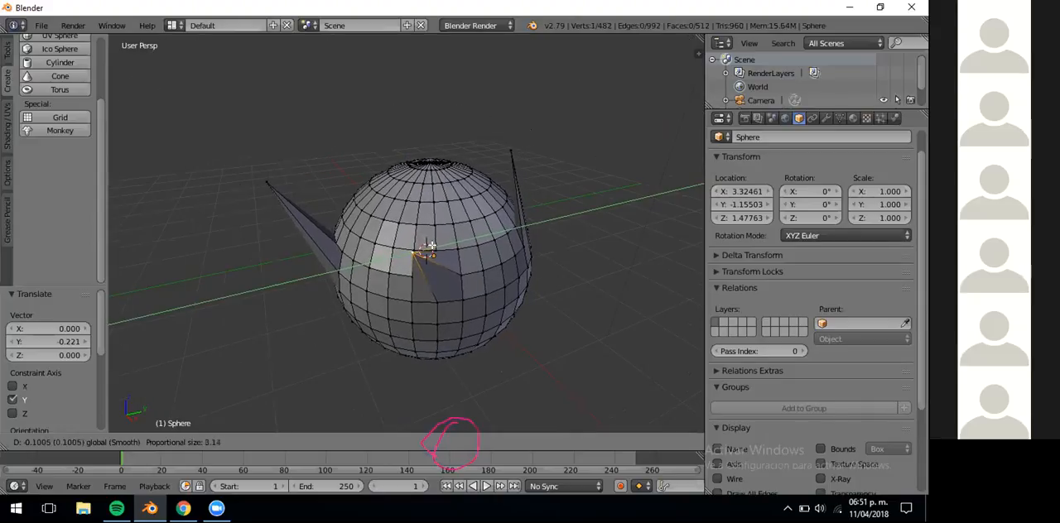
click(426, 250)
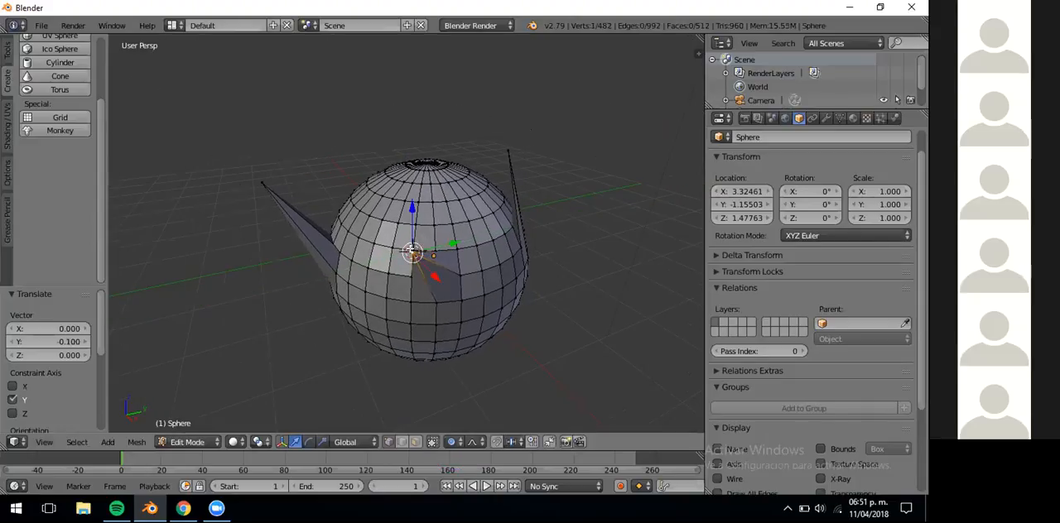
Translate the front vertex 0.632 along Y with the proportional size reduced to 0.91.
scroll(411, 250, down, 6)
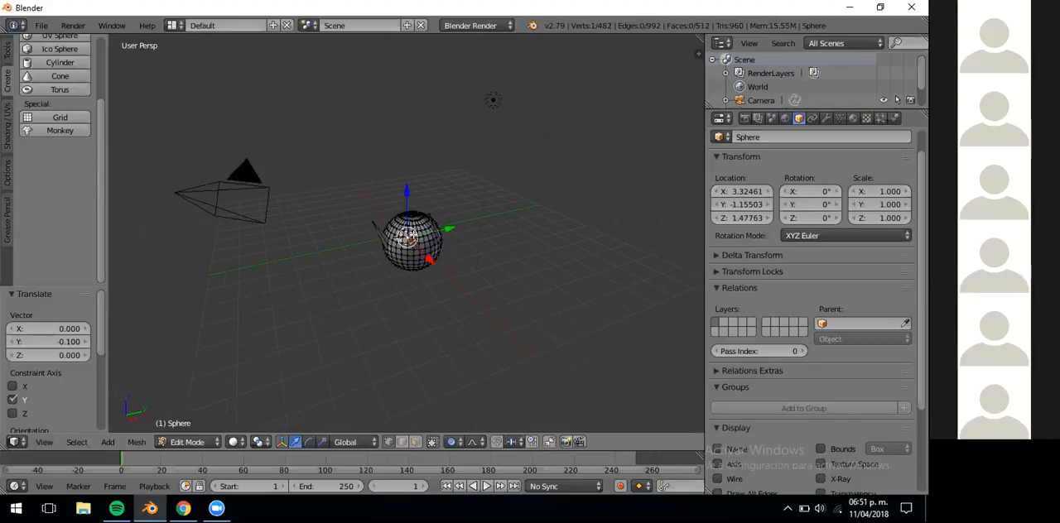
key(g)
key(y)
scroll(408, 236, up, 5)
scroll(406, 238, up, 6)
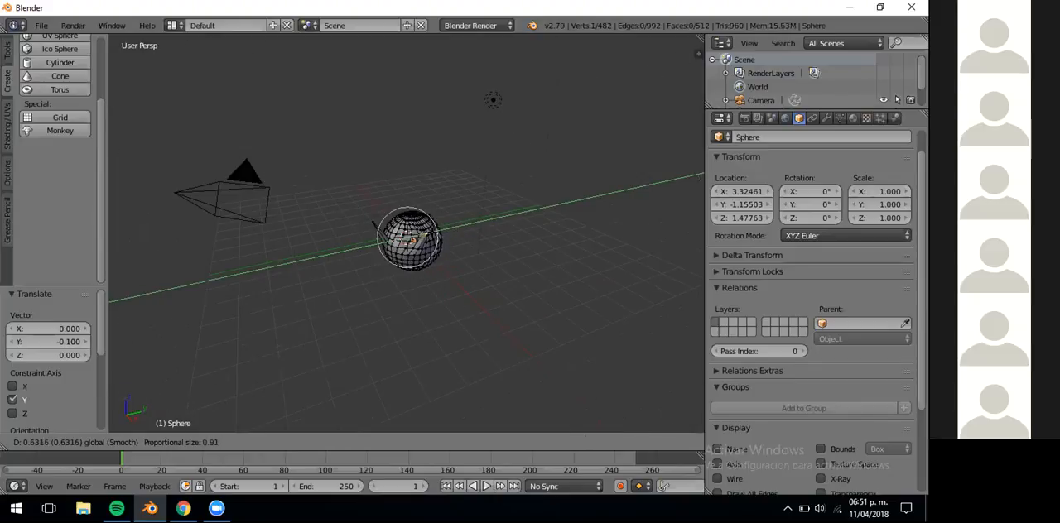
click(424, 234)
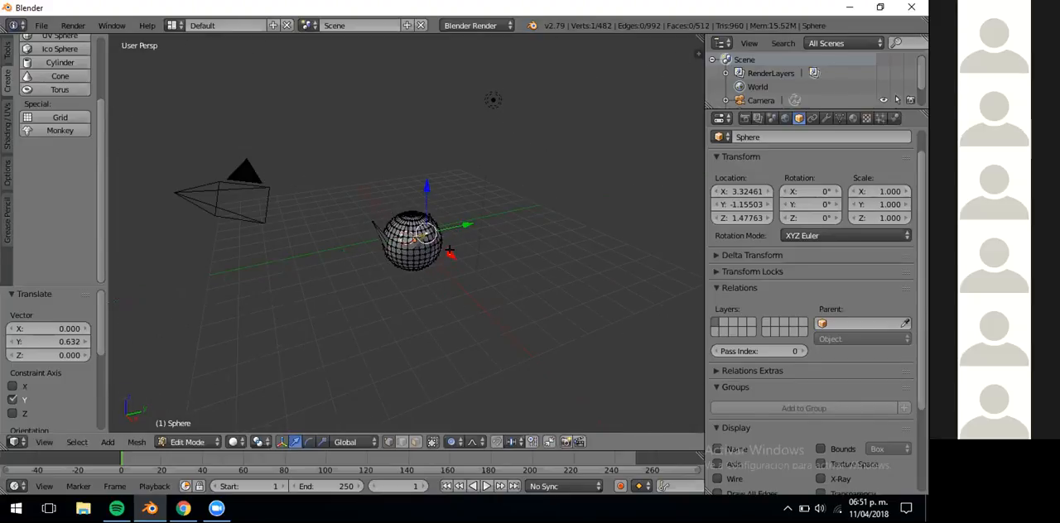
Translate the front vertex -0.206 along X with a proportional size of 0.39.
key(g)
key(x)
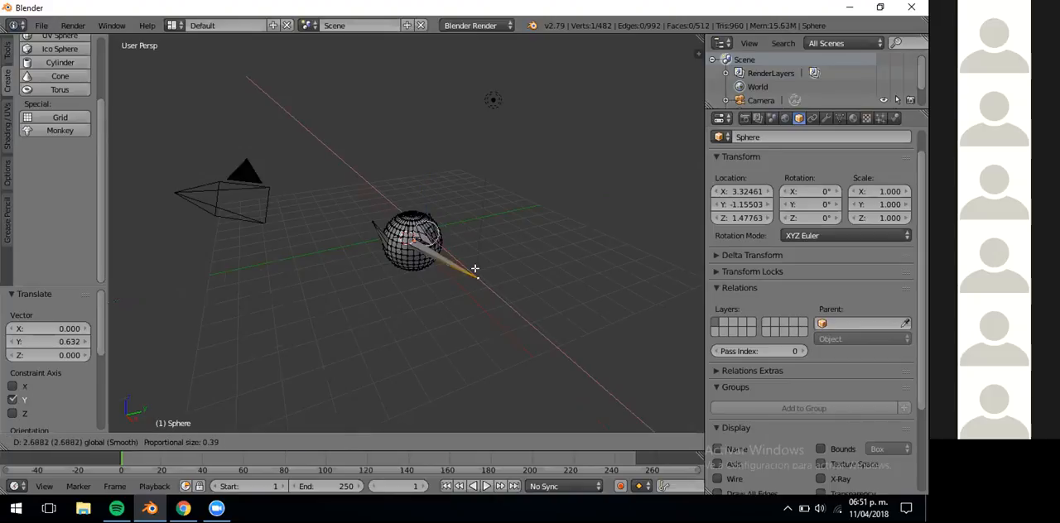
click(447, 267)
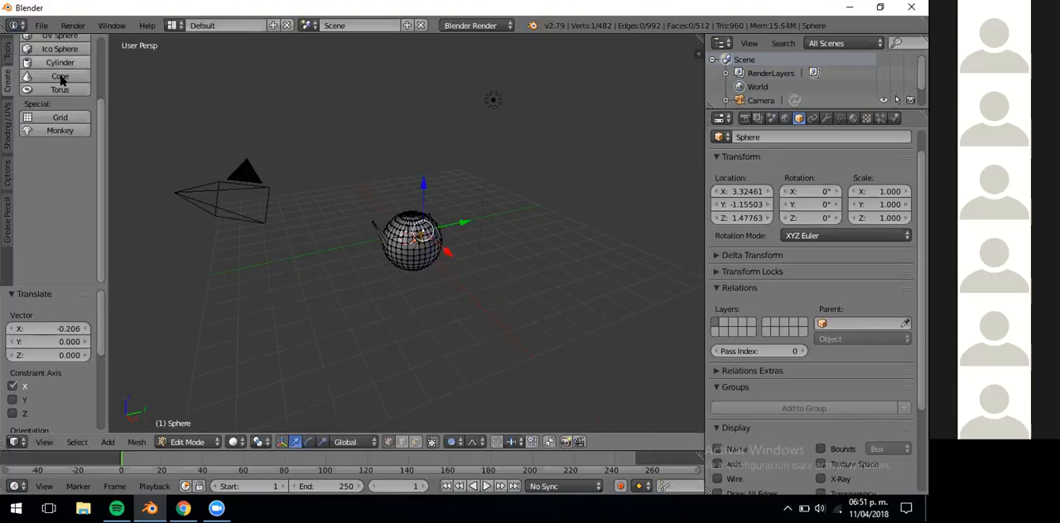
Return to Object Mode and delete the deformed sphere.
click(200, 444)
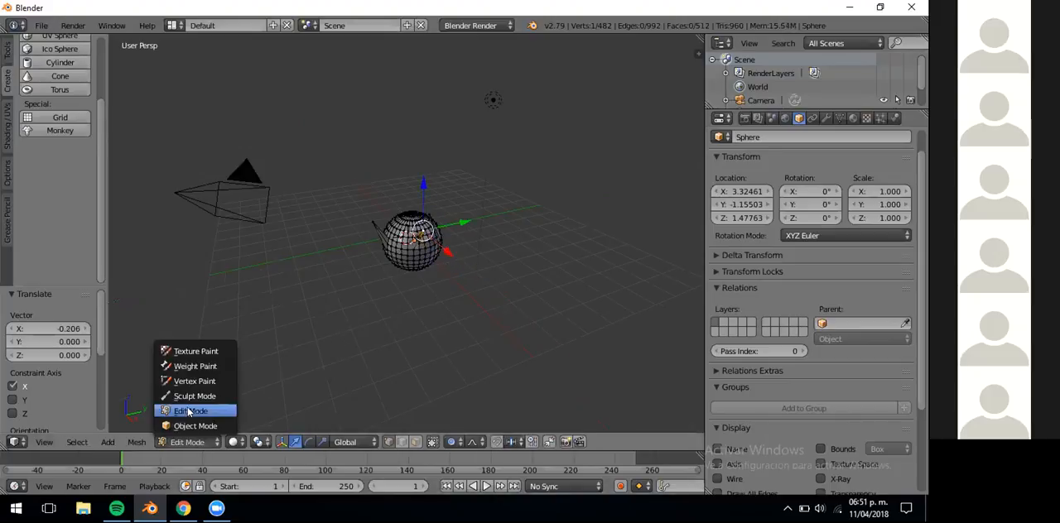
click(186, 424)
click(139, 443)
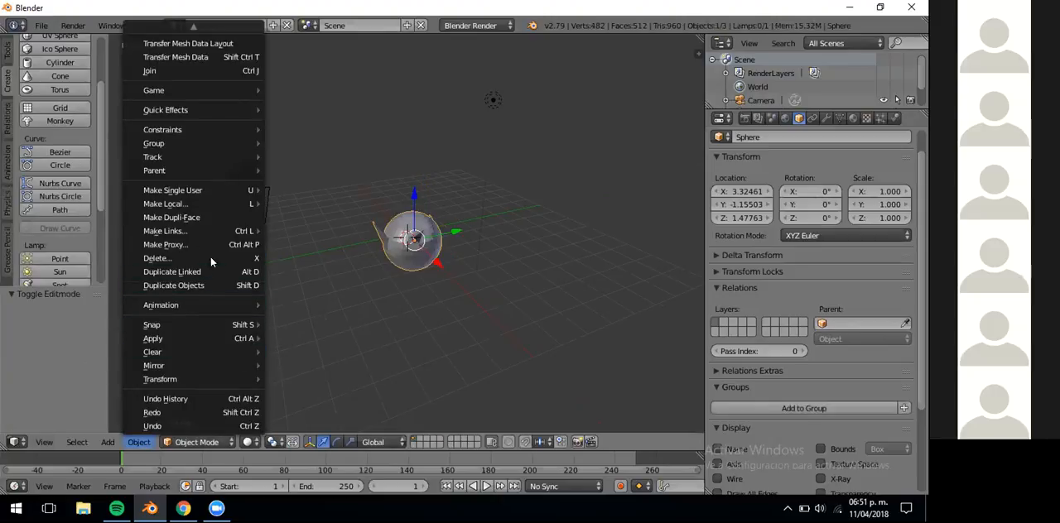
click(214, 257)
click(207, 261)
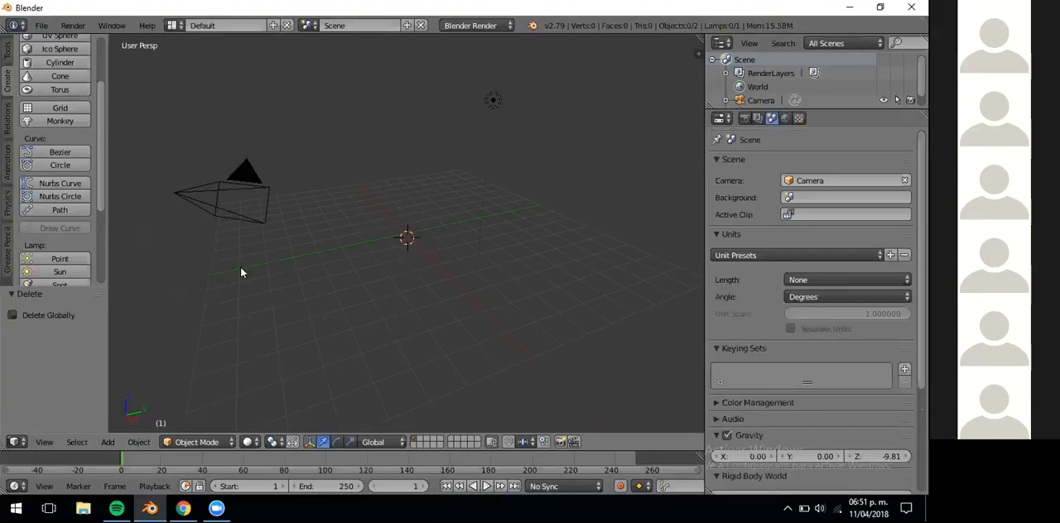
Add a new UV sphere at the 3D cursor and frame it in the viewport.
click(58, 35)
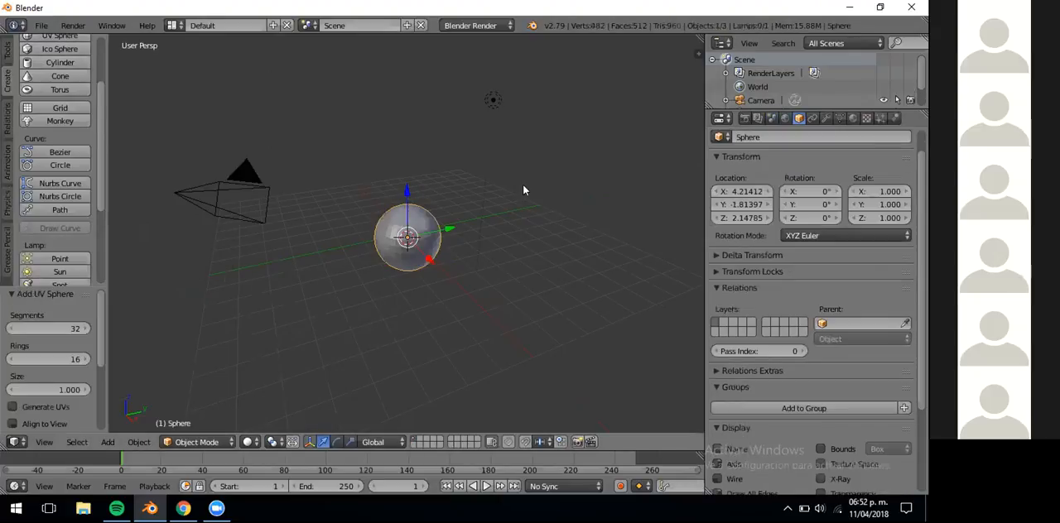
key(KP_Decimal)
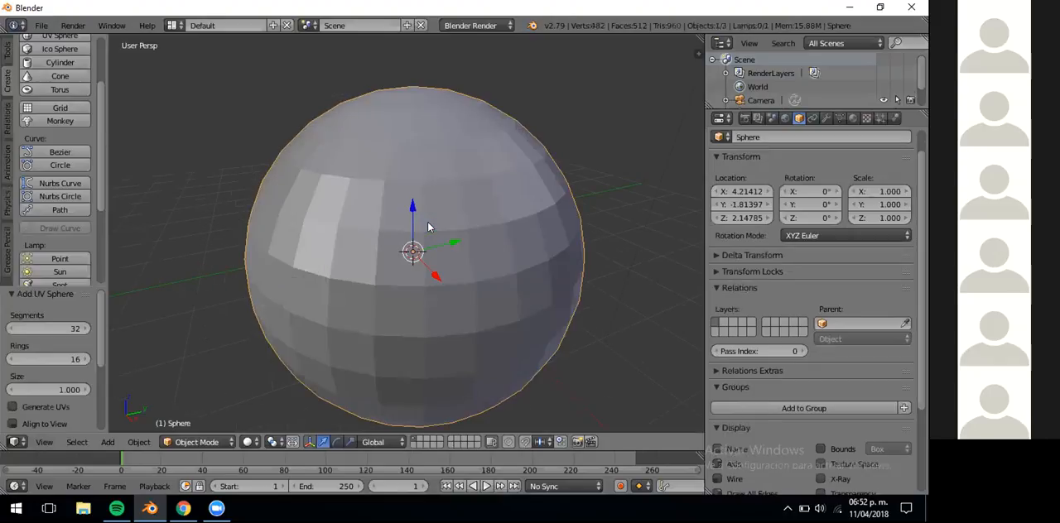
scroll(428, 227, down, 3)
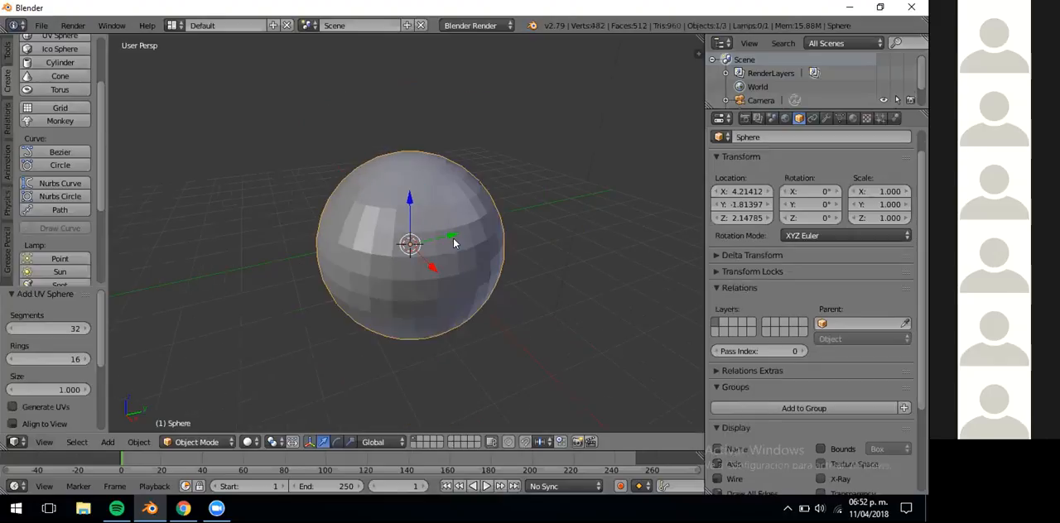
click(146, 443)
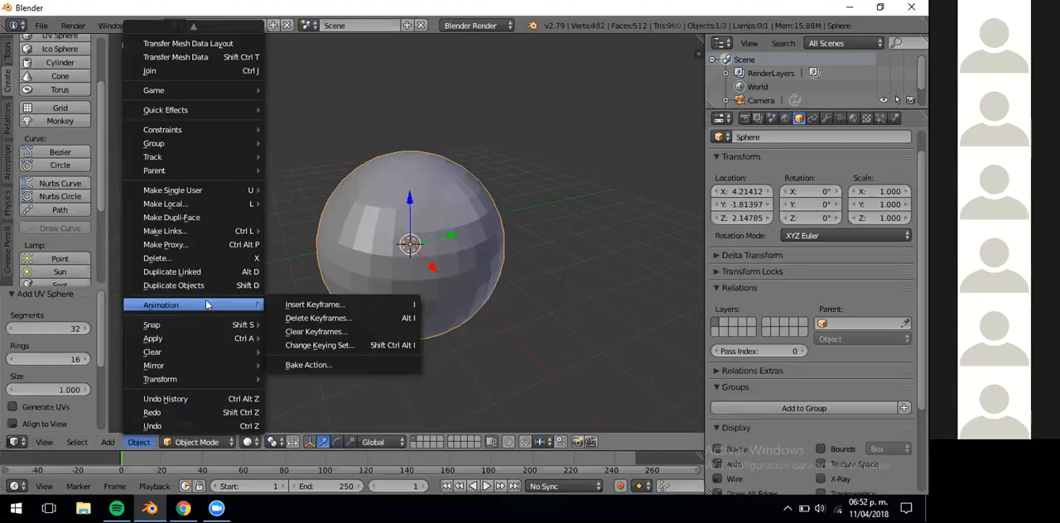
mouse_move(120, 325)
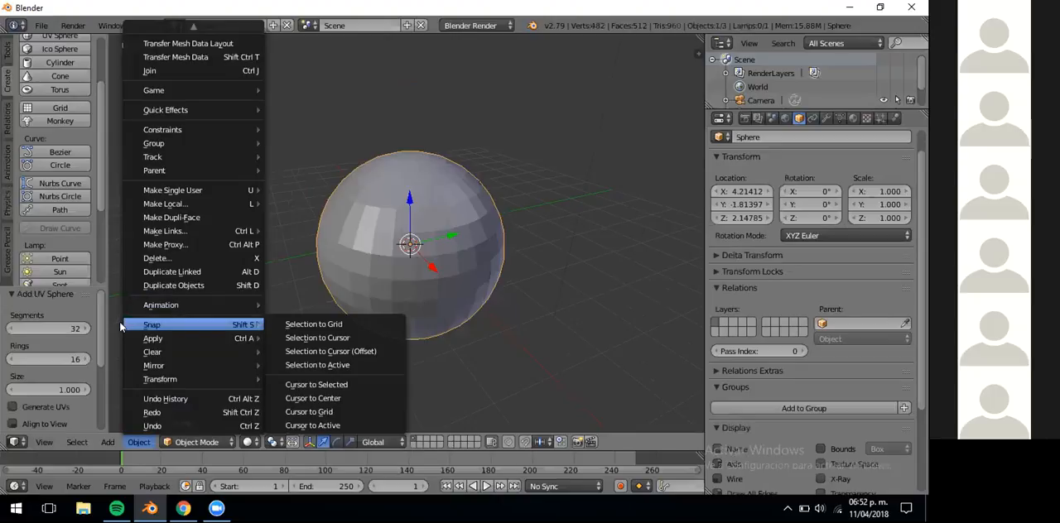
click(329, 158)
Open the existing Blender file 3D-graphics.blend.
click(41, 25)
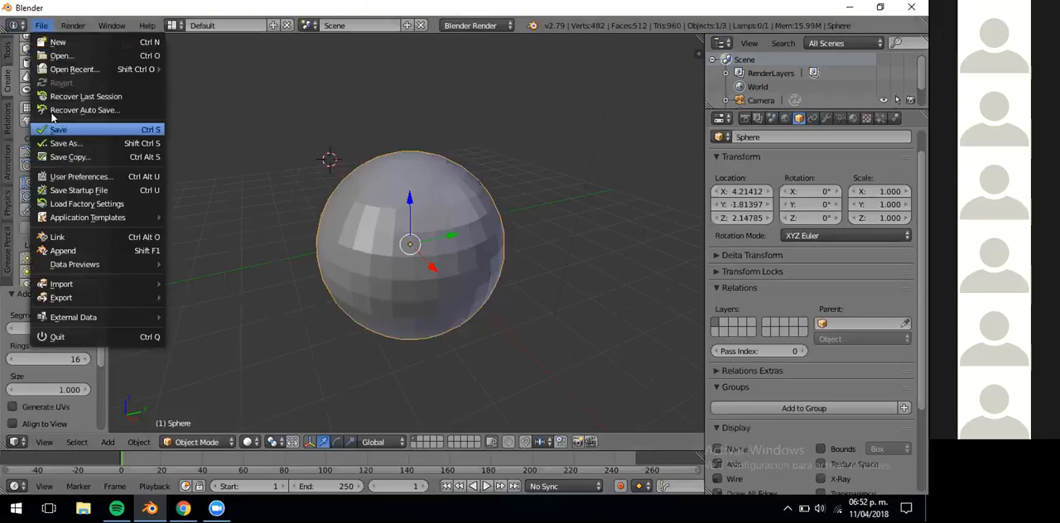
mouse_move(124, 67)
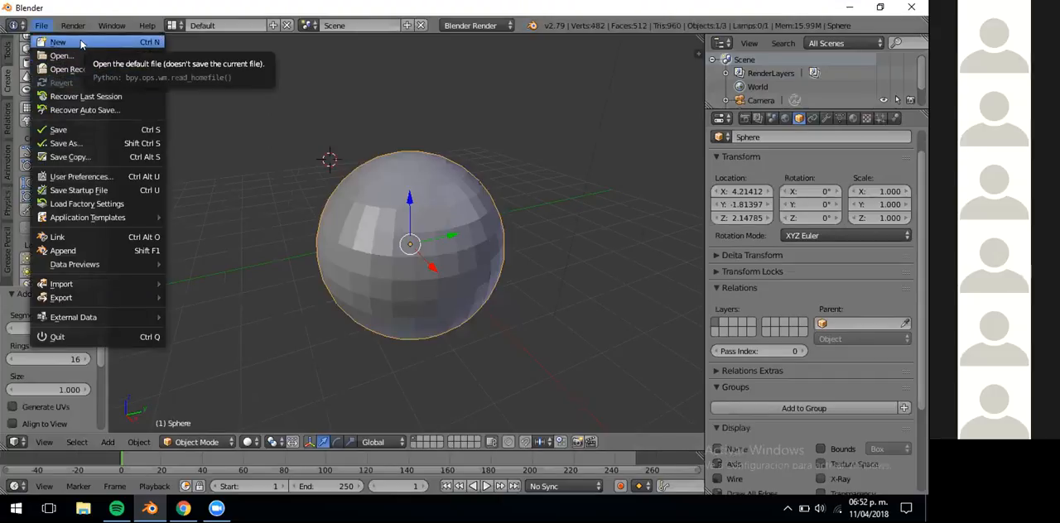
click(79, 60)
click(224, 109)
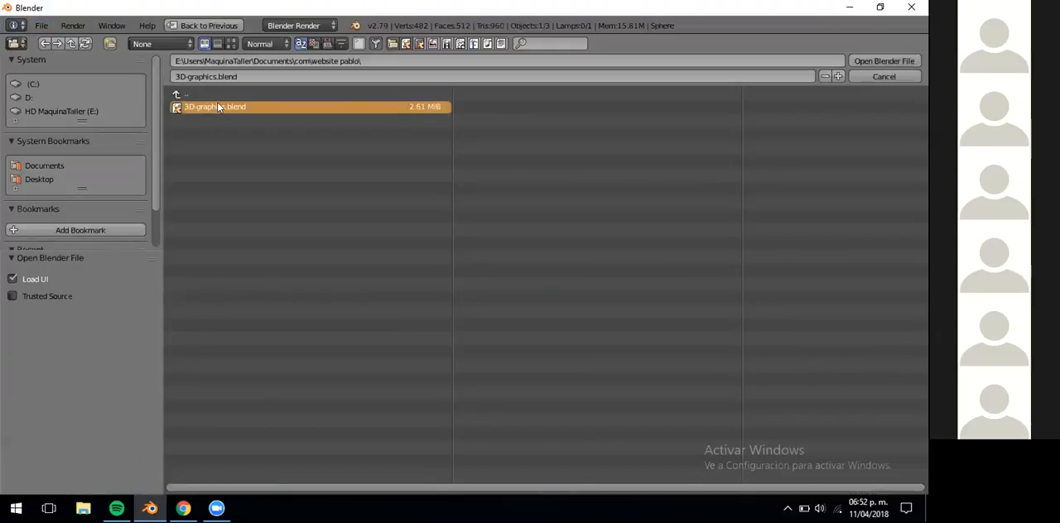
double_click(219, 104)
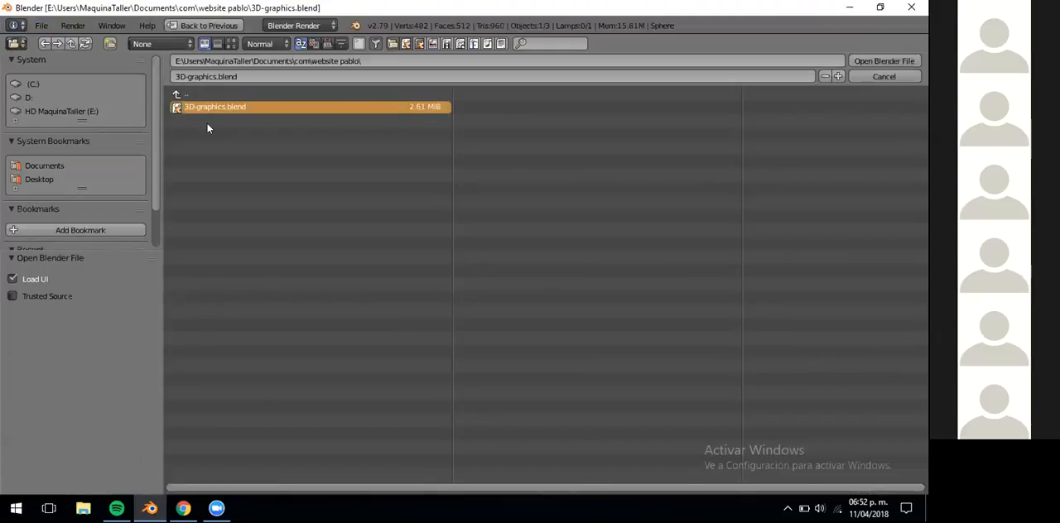